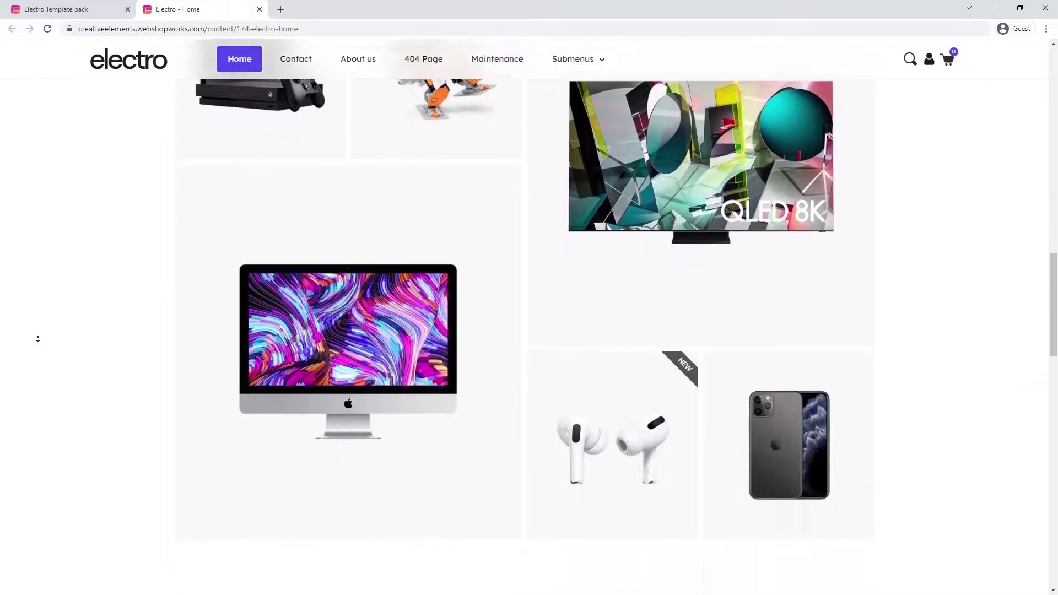
# Step: Look through the Electro demo home page's product grid, trending collections, benefits section and footer
pyautogui.scroll(-7, 38, 339)
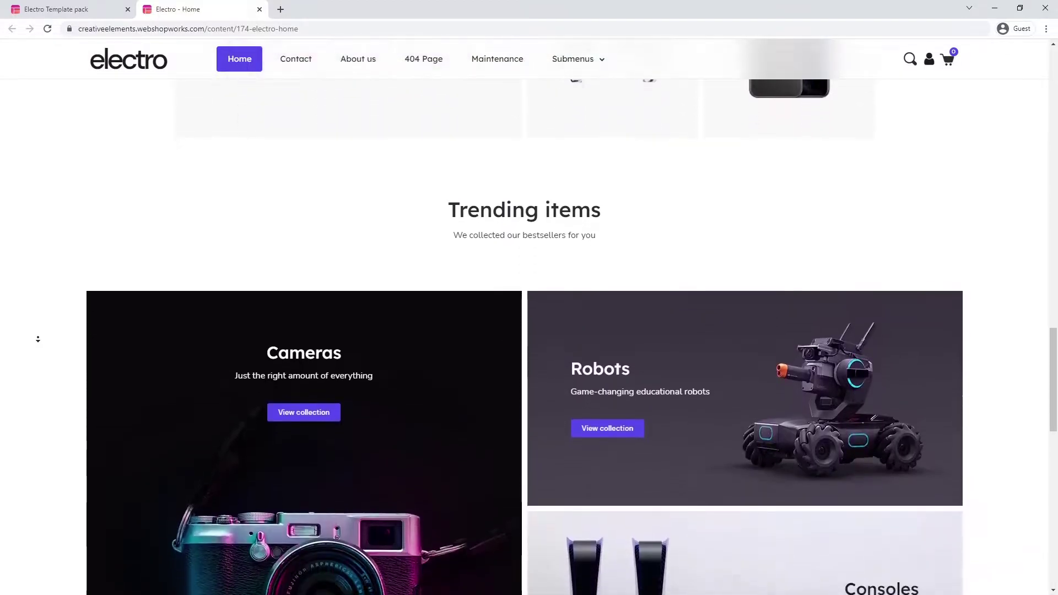
pyautogui.scroll(-7, 38, 339)
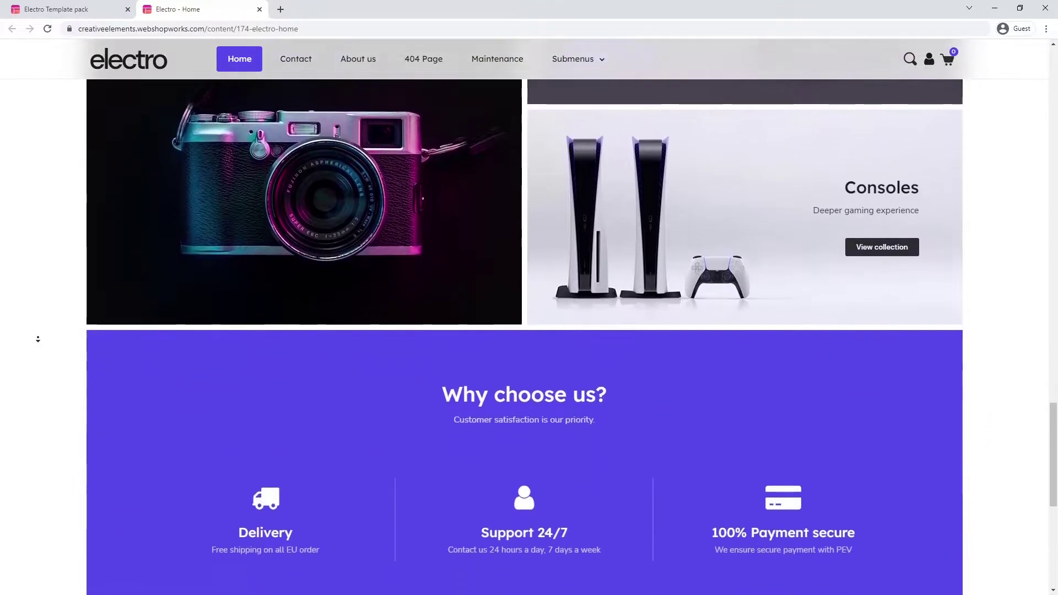
pyautogui.scroll(-3, 37, 339)
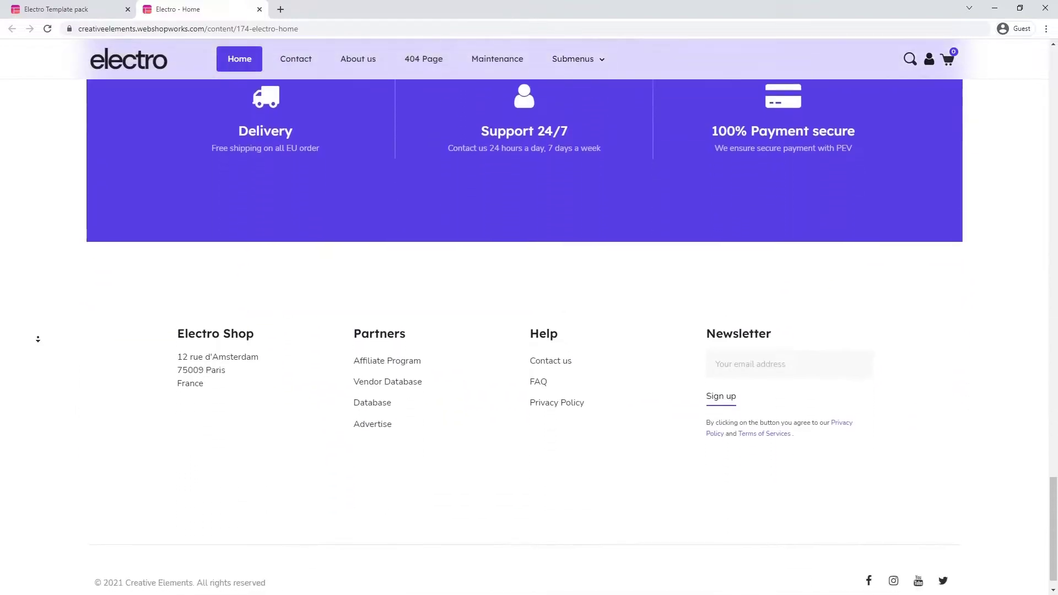
pyautogui.scroll(15, 37, 272)
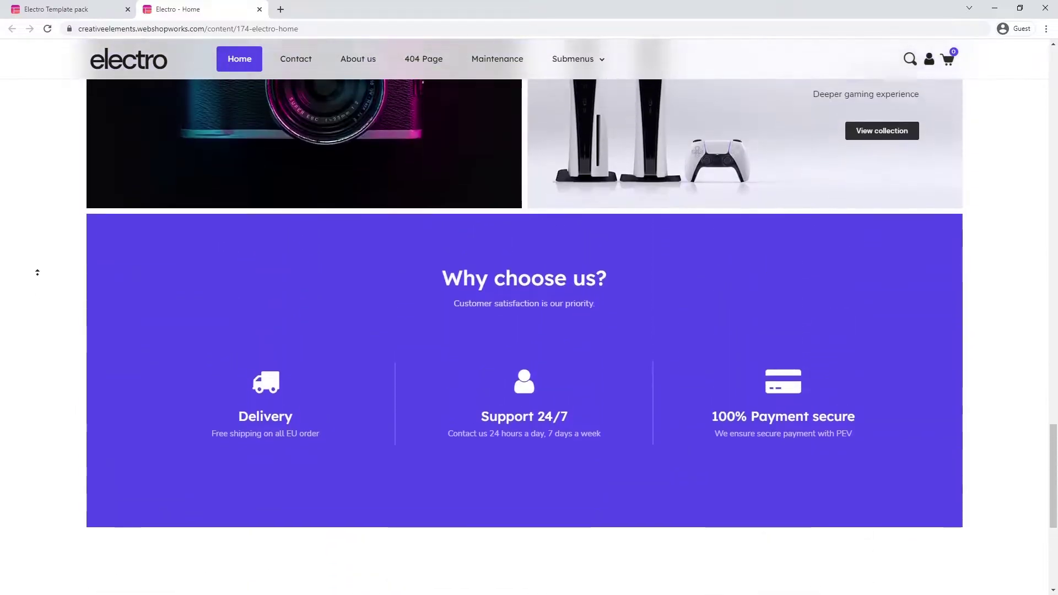
pyautogui.scroll(15, 38, 272)
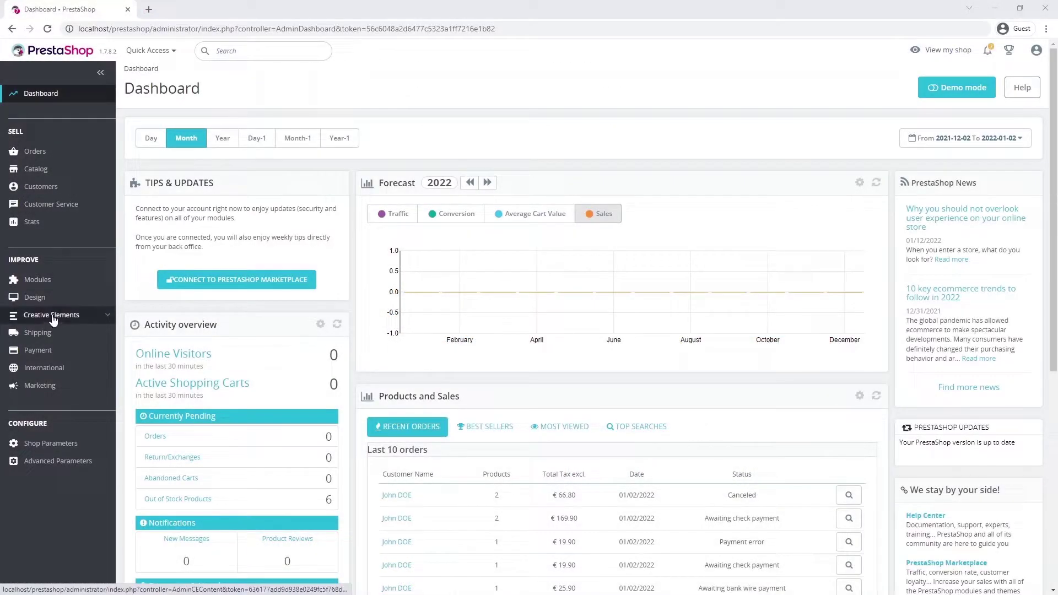
# Step: Open the electro home page template from the Creative Elements Theme Builder in the visual editor
pyautogui.click(53, 320)
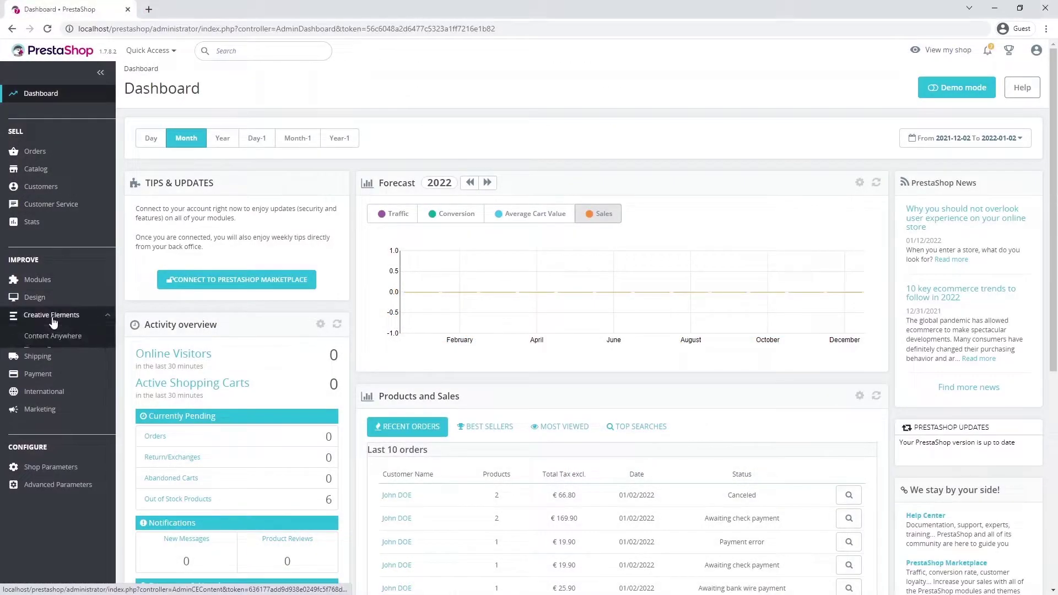
pyautogui.click(53, 350)
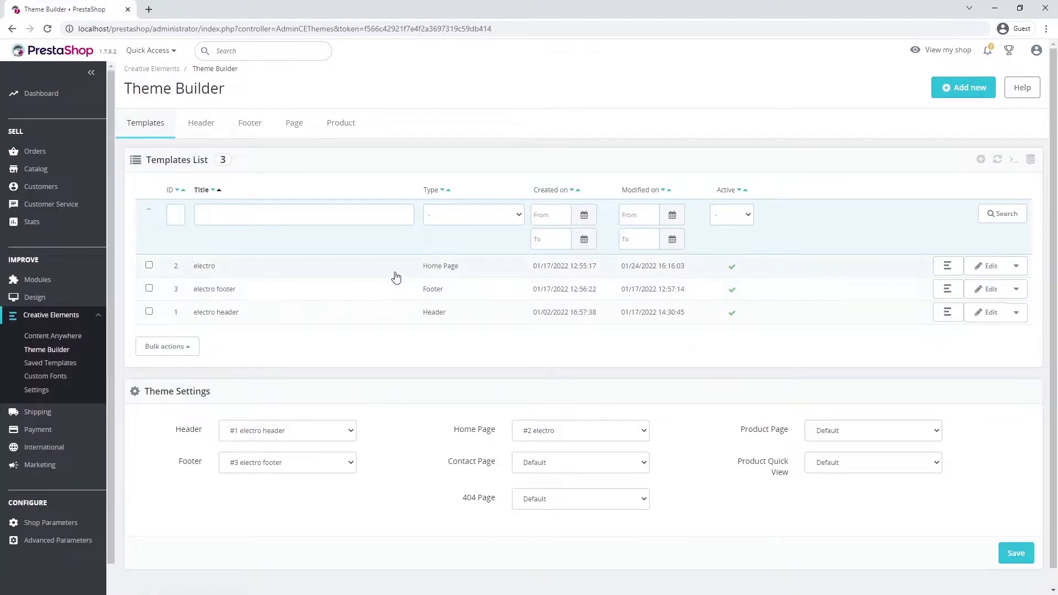
pyautogui.click(397, 273)
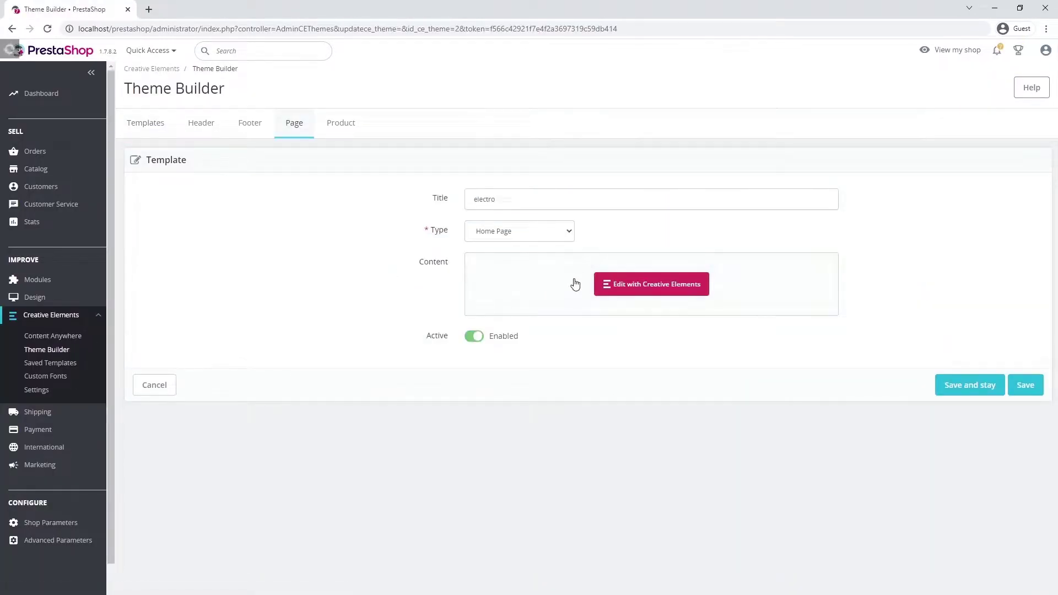
pyautogui.click(648, 288)
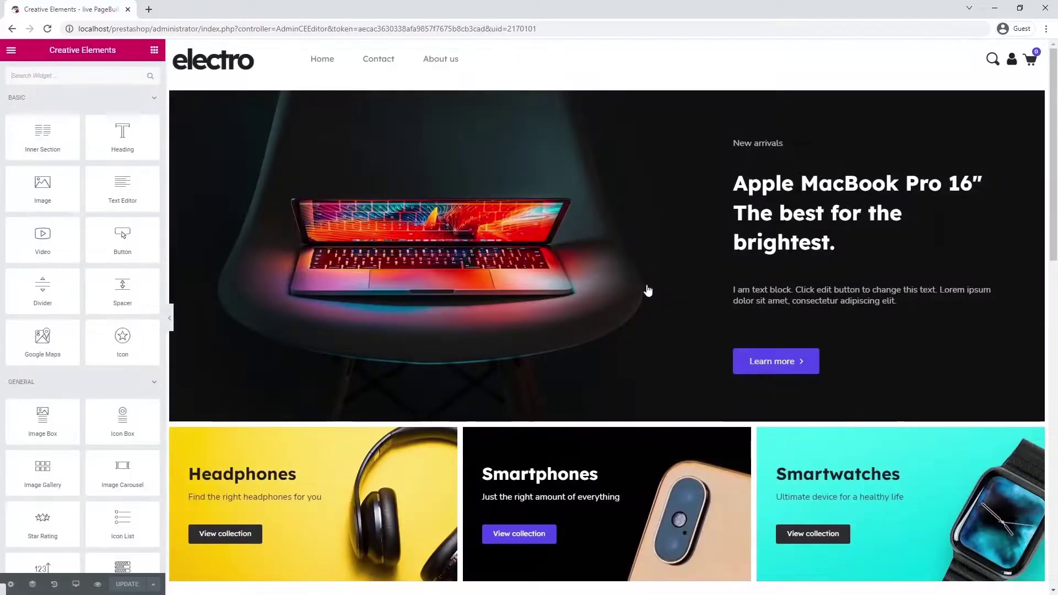
# Step: Duplicate the "Explore our product range" section and delete the category items' inner section from the copy
pyautogui.scroll(-9, 648, 289)
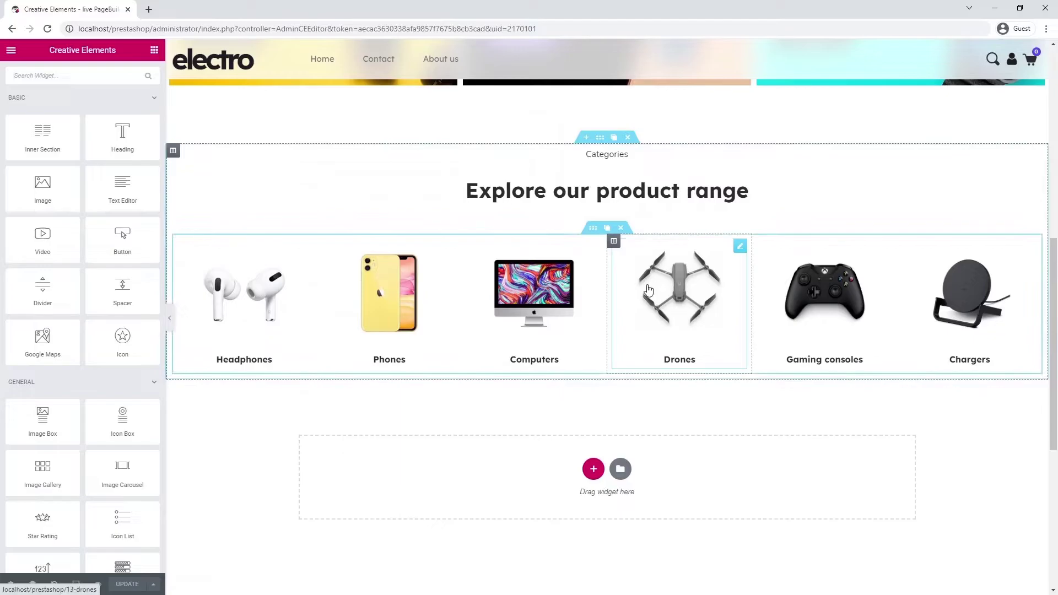
pyautogui.click(614, 138)
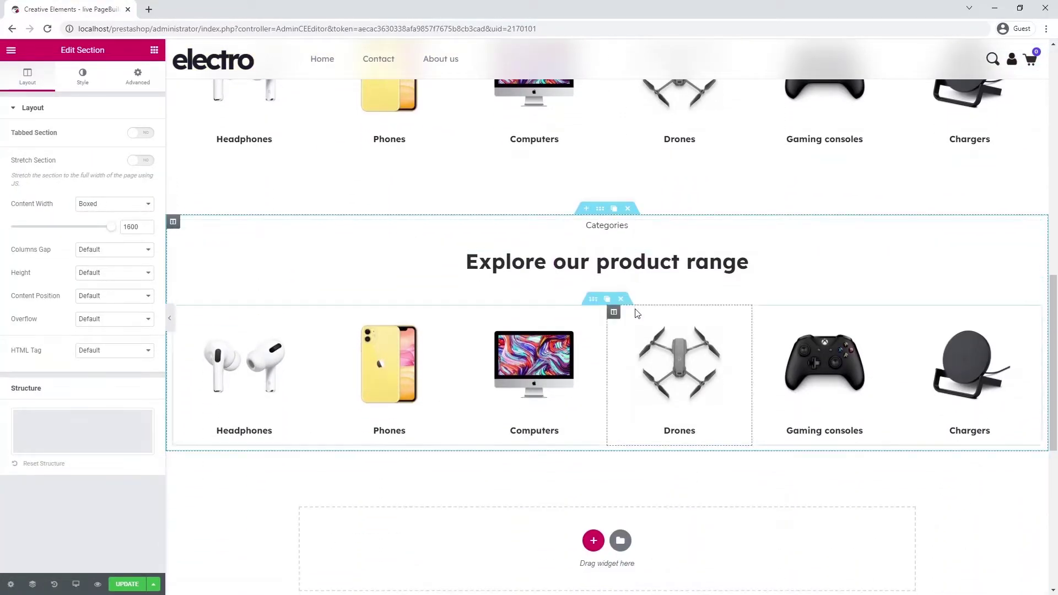
pyautogui.click(622, 298)
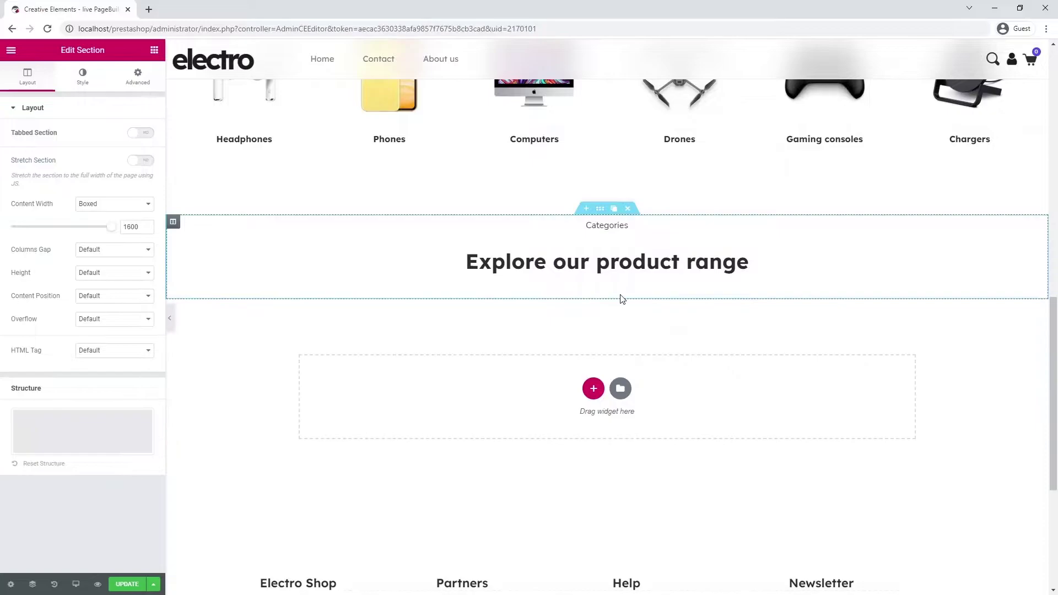
# Step: Change the copied section's heading to "Things we know you'll love" and clear its margin
pyautogui.click(622, 263)
pyautogui.tripleClick(115, 147)
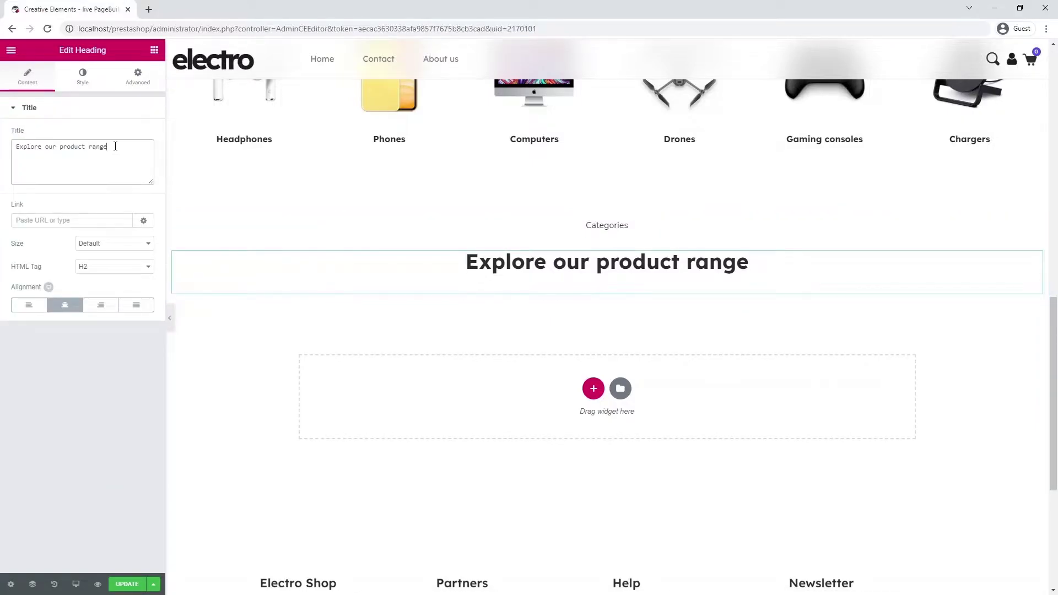
pyautogui.write("Things we know you'll love")
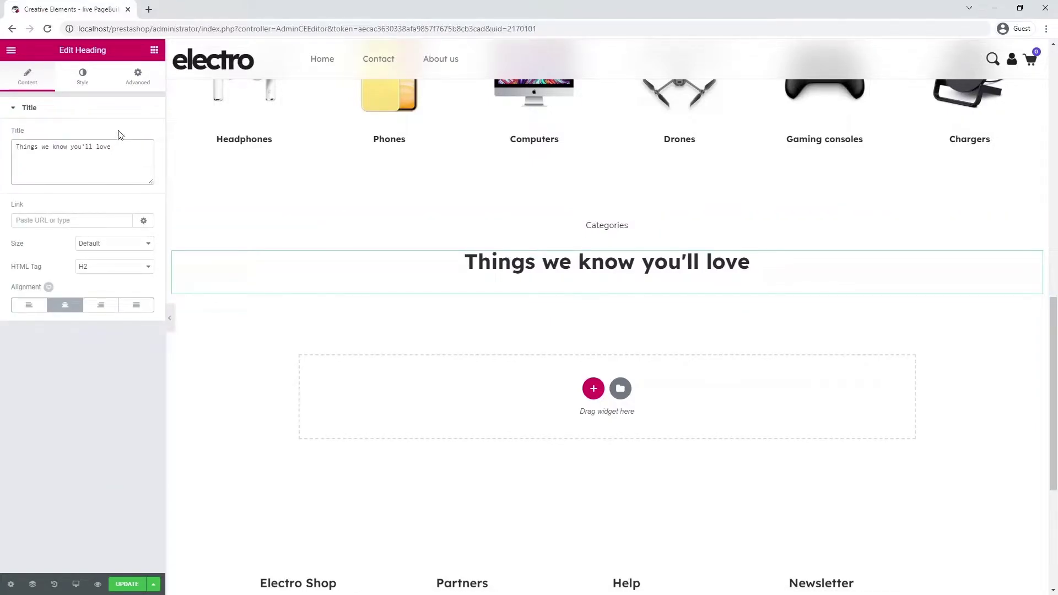
pyautogui.click(141, 84)
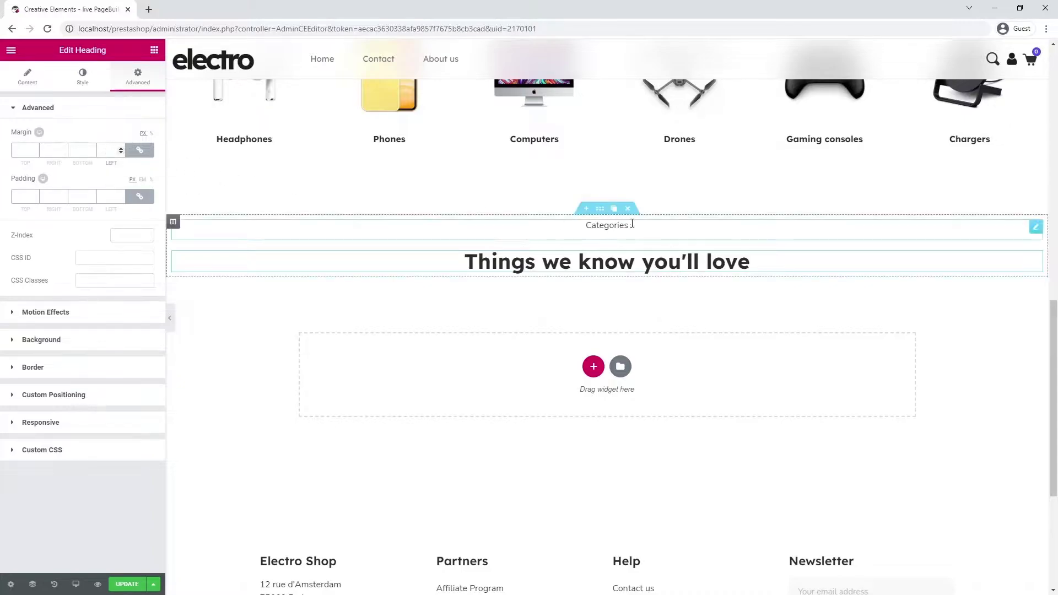
# Step: Move the copied "Categories" text below the heading and replace it with "Get low, low prices with Rollbacks, special buys & more."
pyautogui.moveTo(1035, 226); pyautogui.dragTo(603, 277)
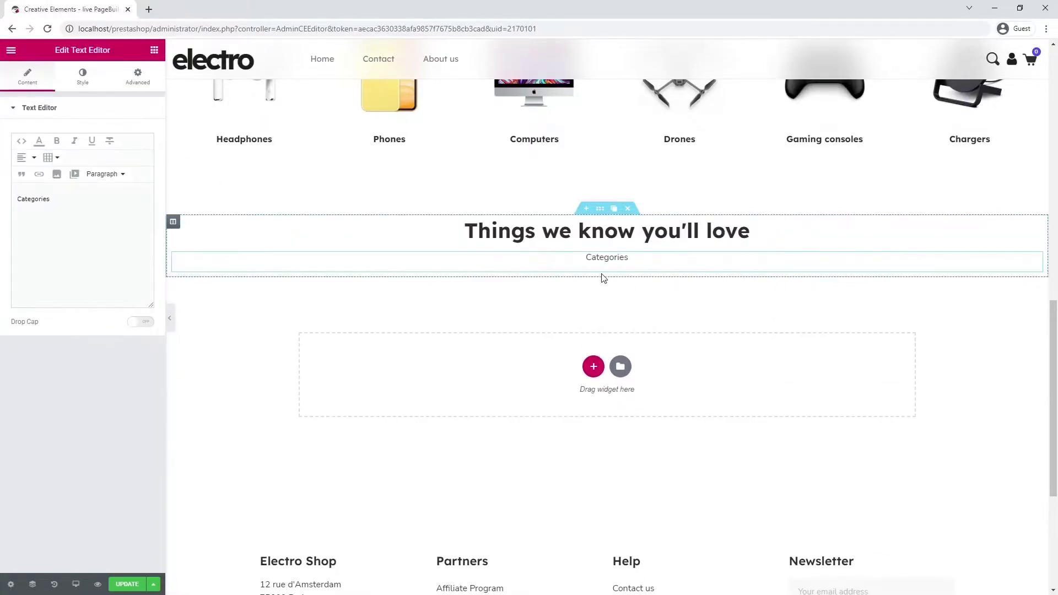
pyautogui.doubleClick(62, 200)
pyautogui.write('Get low, low prices with Rollbacks, special buys & more.')
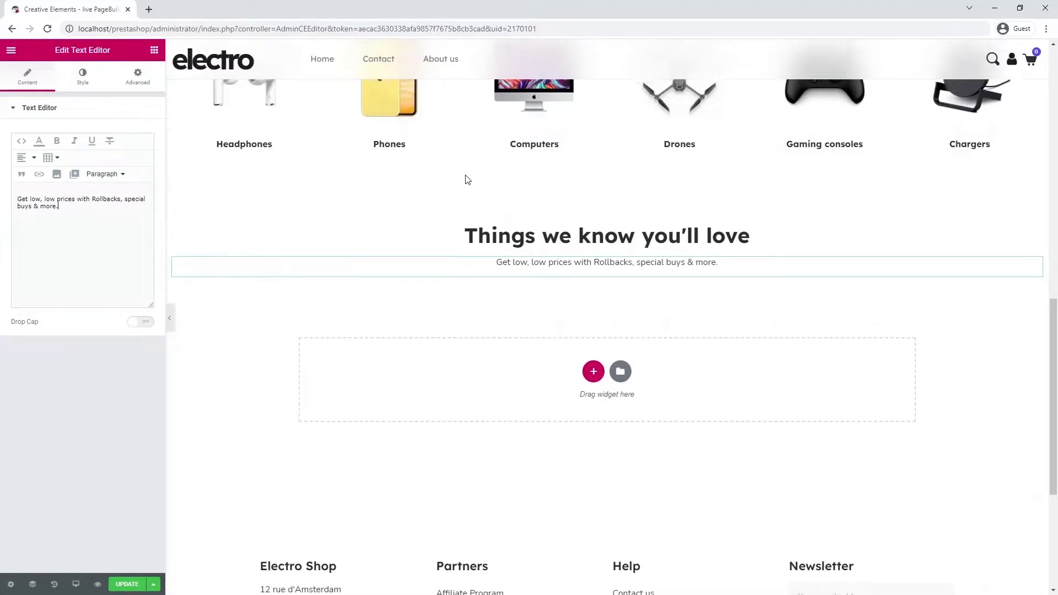
# Step: Duplicate the hero banner's "Learn more" button and move the copy below the new section's description text
pyautogui.scroll(9, 465, 175)
pyautogui.scroll(4, 465, 180)
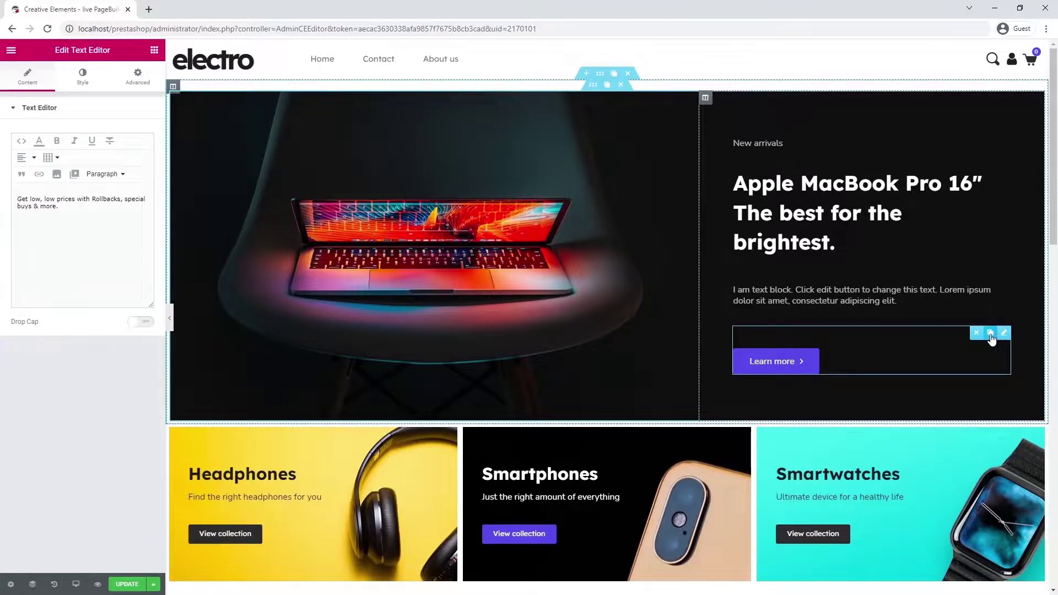
pyautogui.click(990, 333)
pyautogui.moveTo(989, 320); pyautogui.dragTo(584, 375)
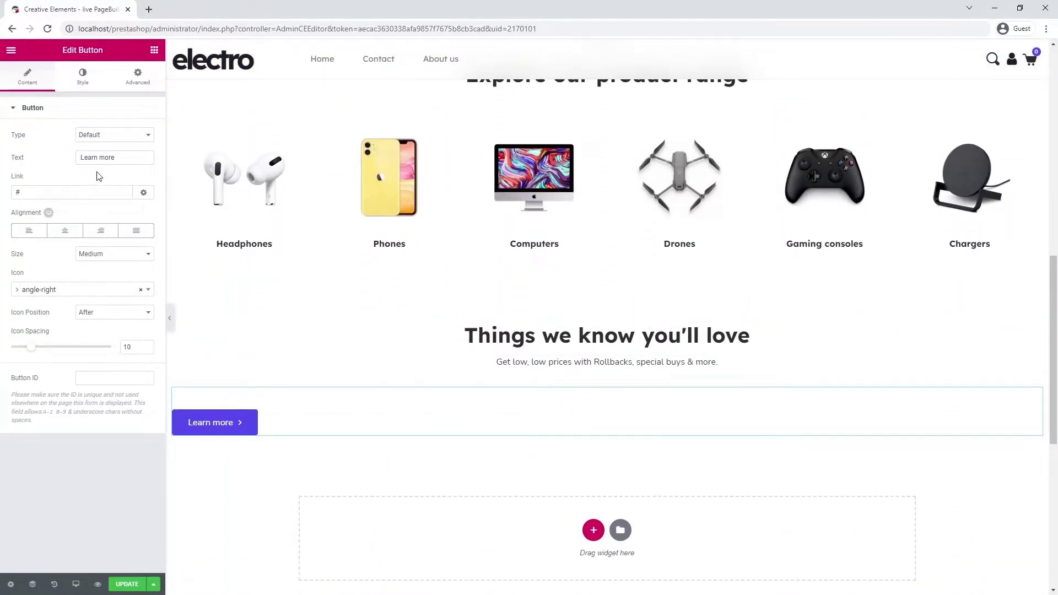
# Step: Set the copied button's text to "See all deals" and align it to the center
pyautogui.tripleClick(120, 157)
pyautogui.write('See all deals')
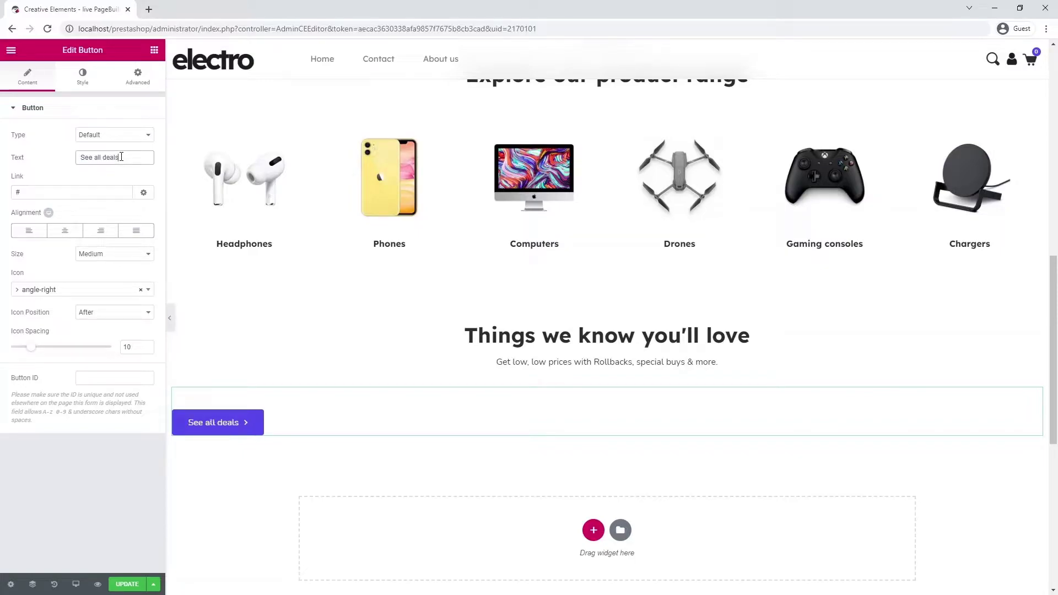
pyautogui.click(65, 239)
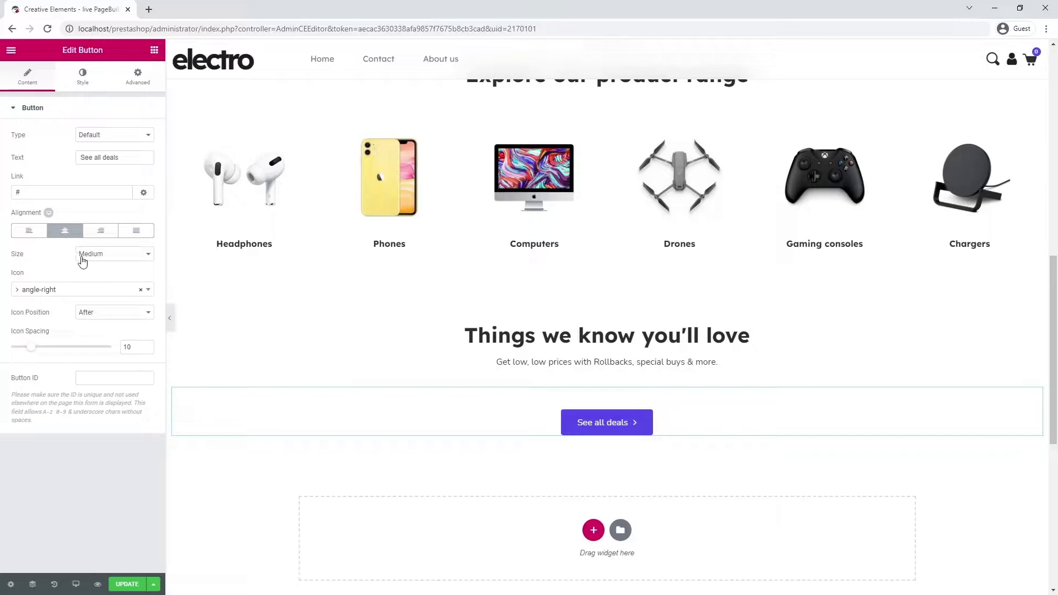
# Step: Add a two-equal-column section below the button with a content width of 1280 and No Gap between columns
pyautogui.scroll(-4, 370, 369)
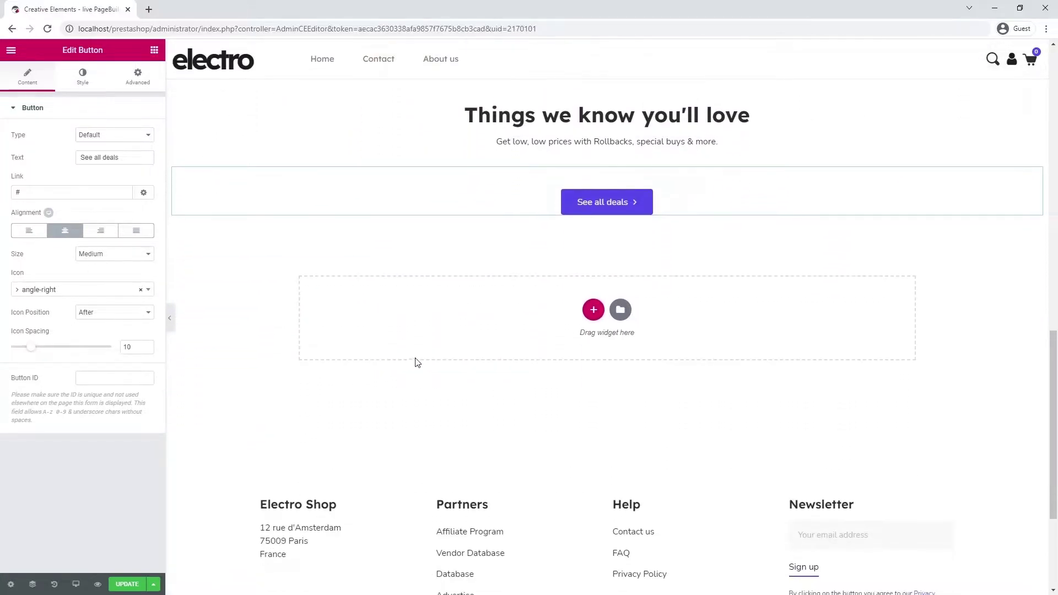
pyautogui.click(593, 310)
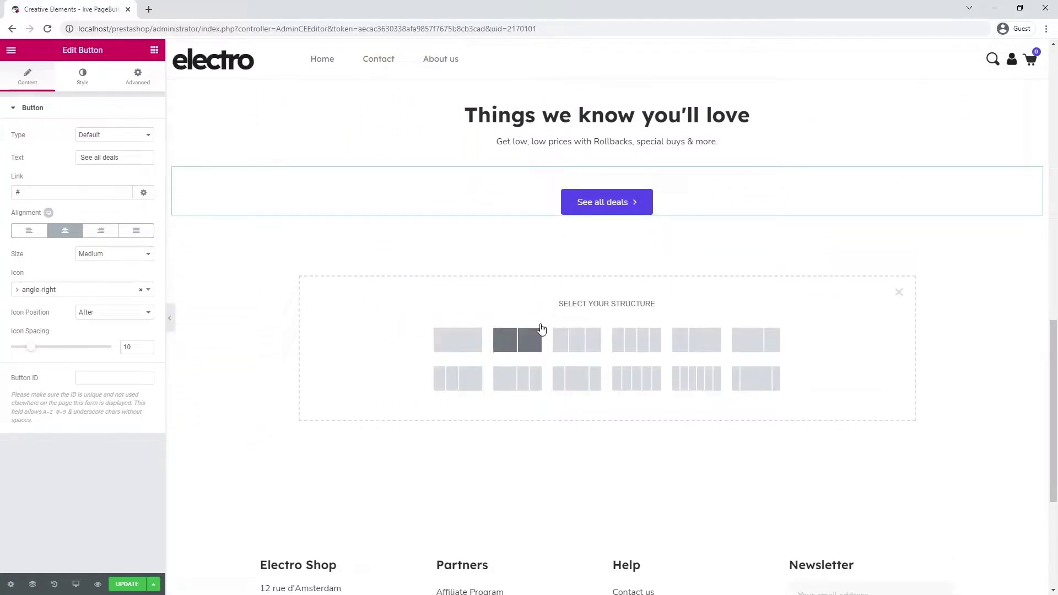
pyautogui.click(520, 345)
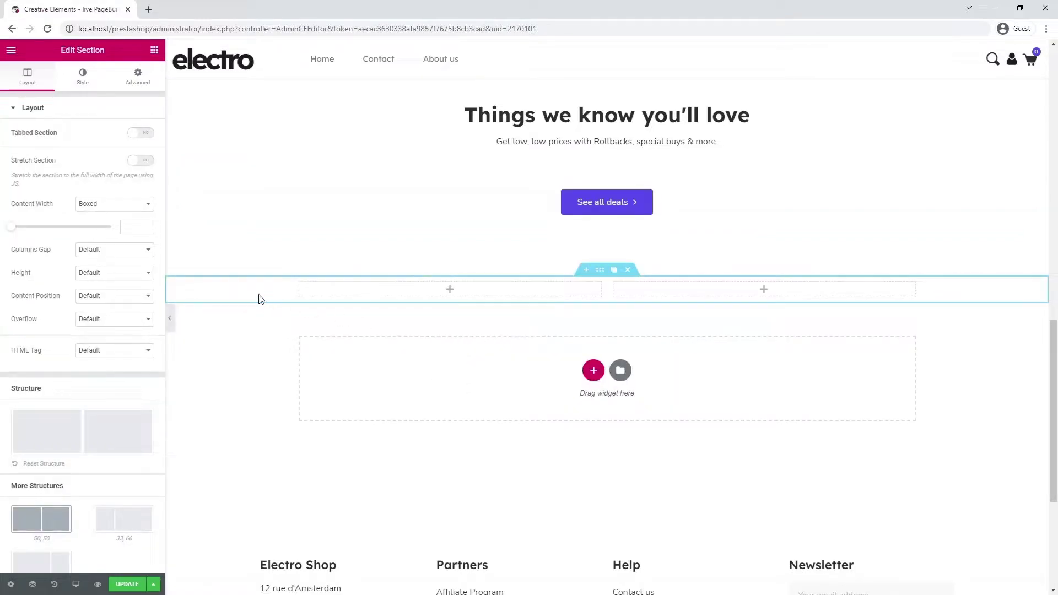
pyautogui.write('1280')
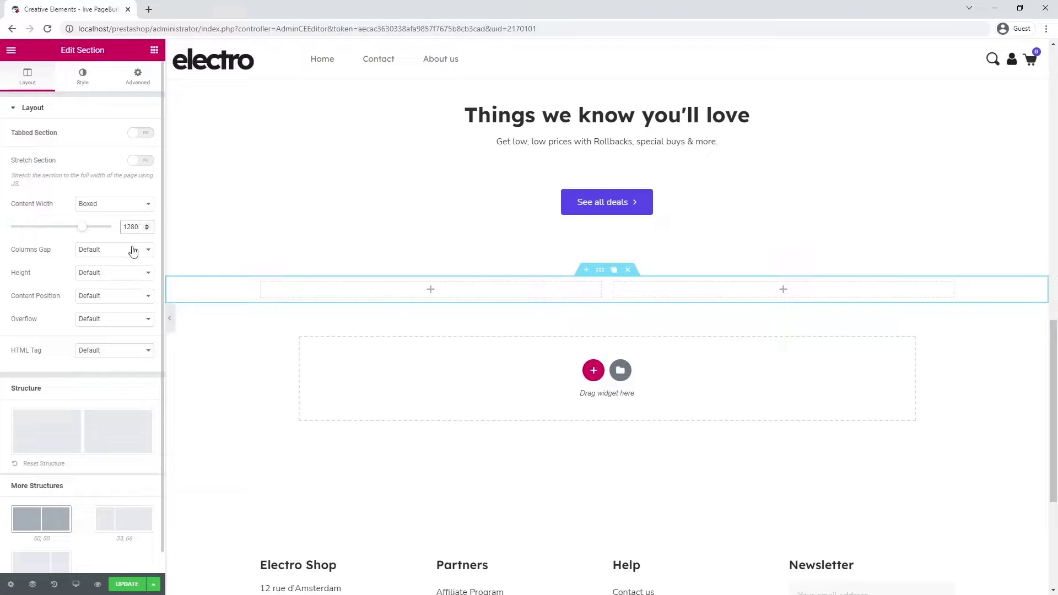
pyautogui.click(133, 252)
pyautogui.click(132, 271)
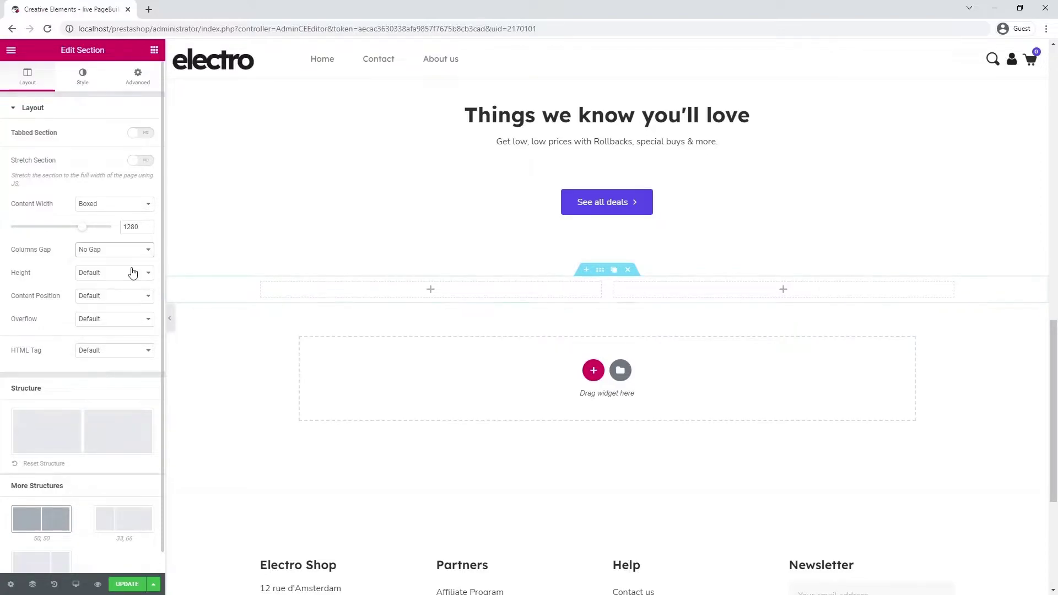
# Step: Insert an Inner Section into the new section's first column and set its columns gap to Narrow
pyautogui.click(154, 50)
pyautogui.moveTo(42, 135); pyautogui.dragTo(362, 287)
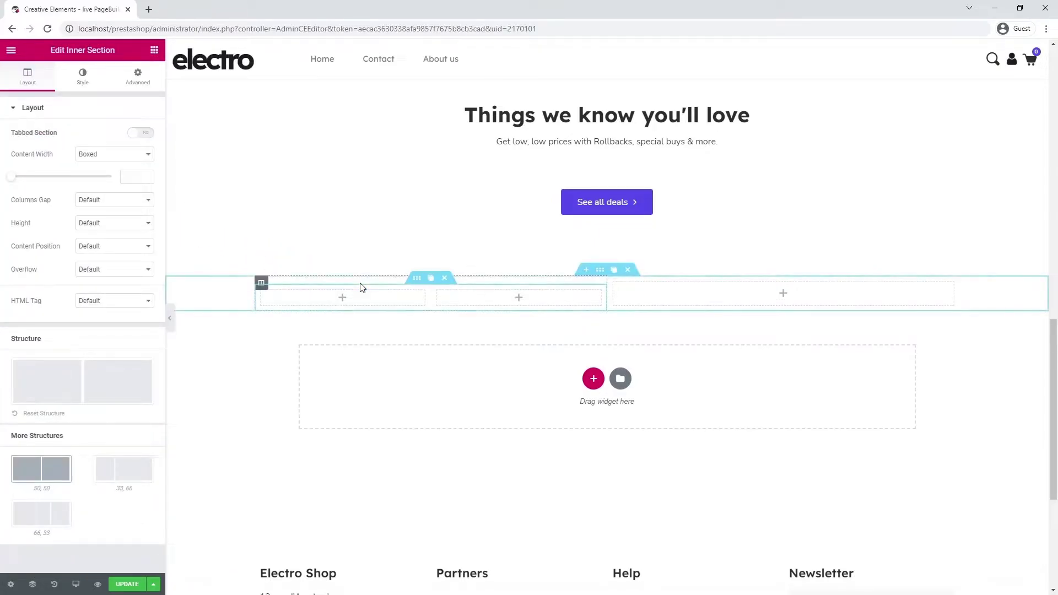
pyautogui.click(138, 209)
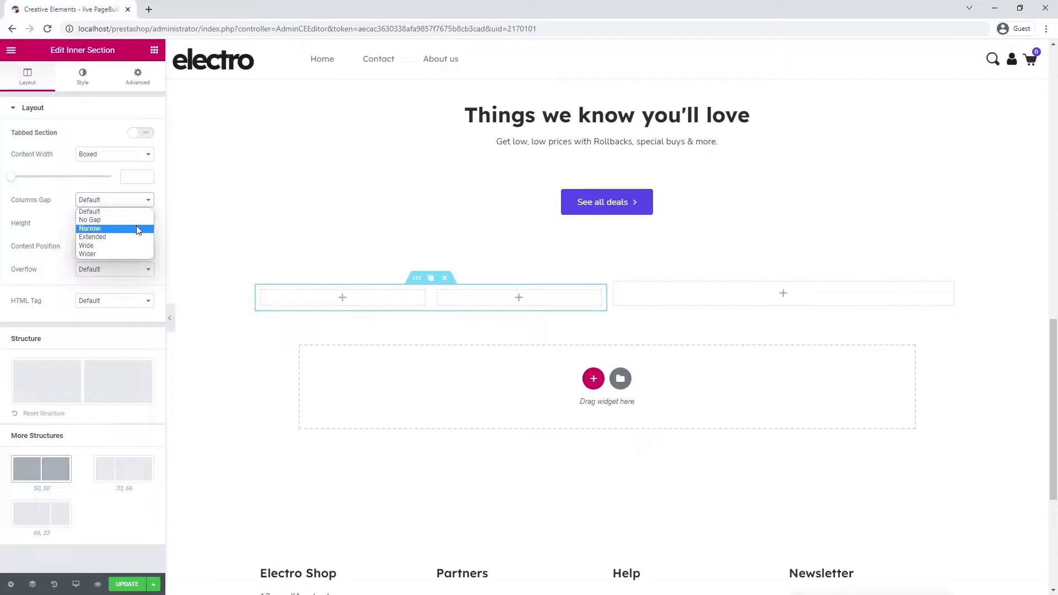
pyautogui.click(138, 229)
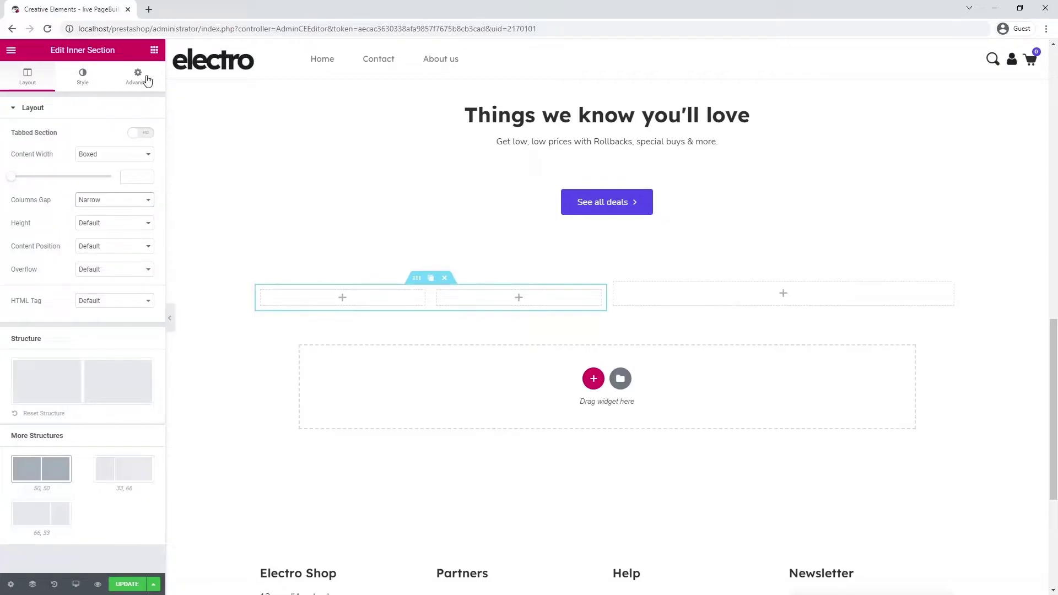
# Step: Find the Call to Action widget and add it to the inner section's first column
pyautogui.click(155, 50)
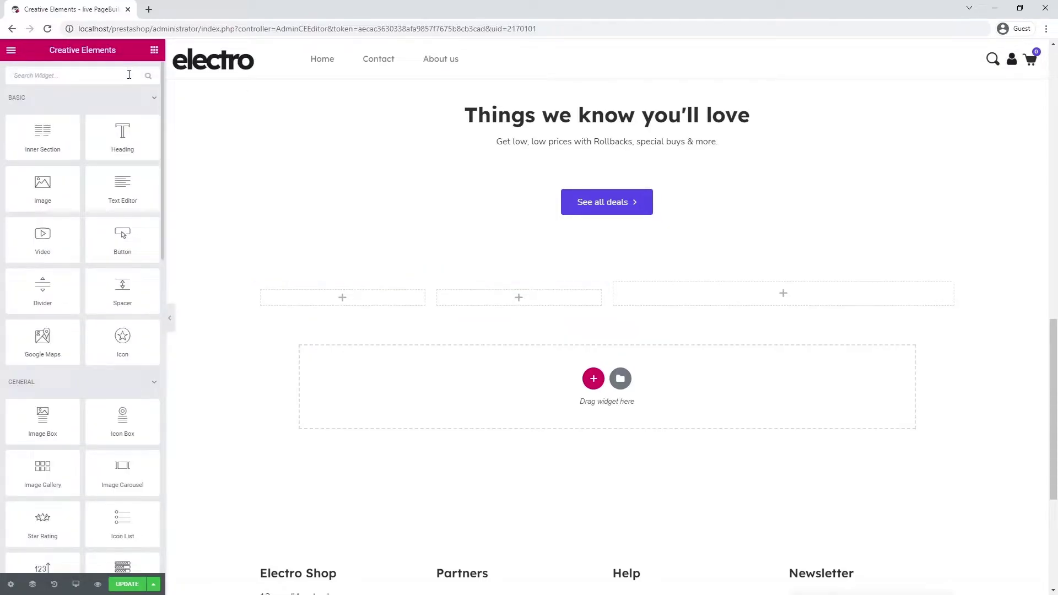
pyautogui.write('call')
pyautogui.moveTo(42, 107); pyautogui.dragTo(349, 299)
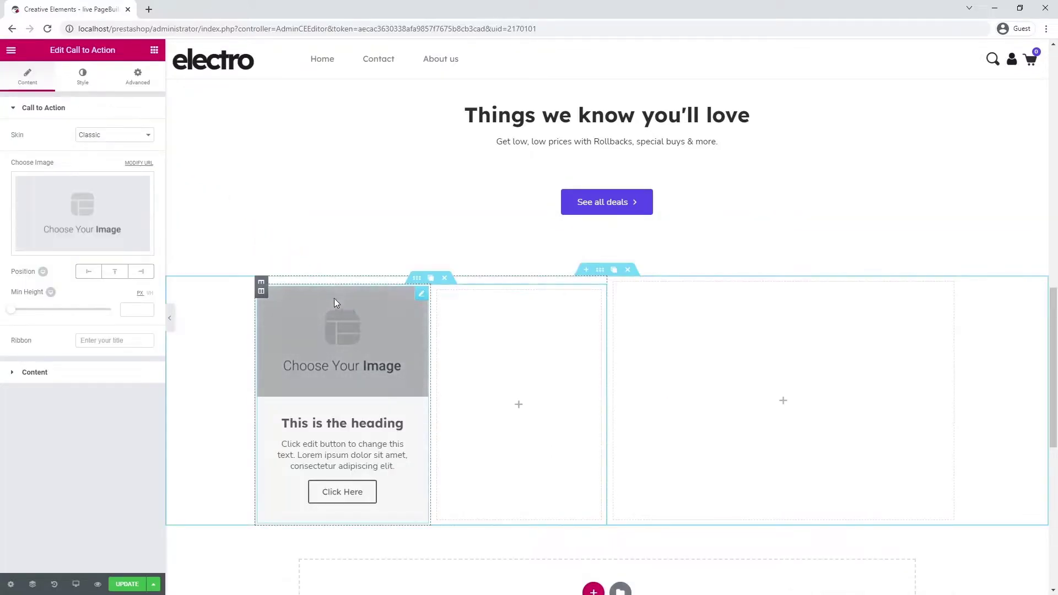
# Step: Set the call to action's skin to Cover and choose the xbox-small image from the electro library folder
pyautogui.click(127, 136)
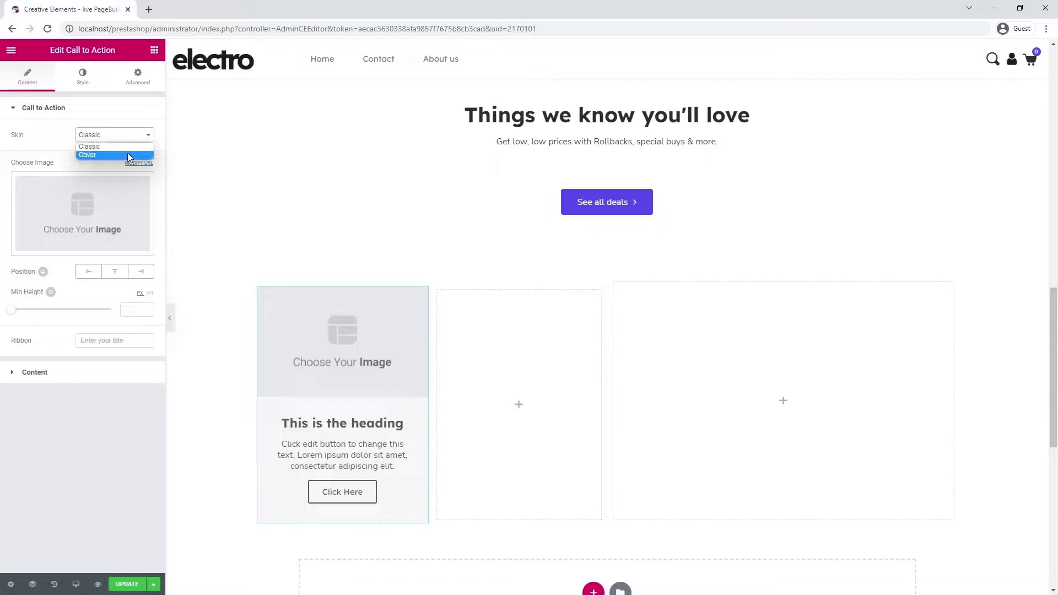
pyautogui.click(127, 155)
pyautogui.click(87, 215)
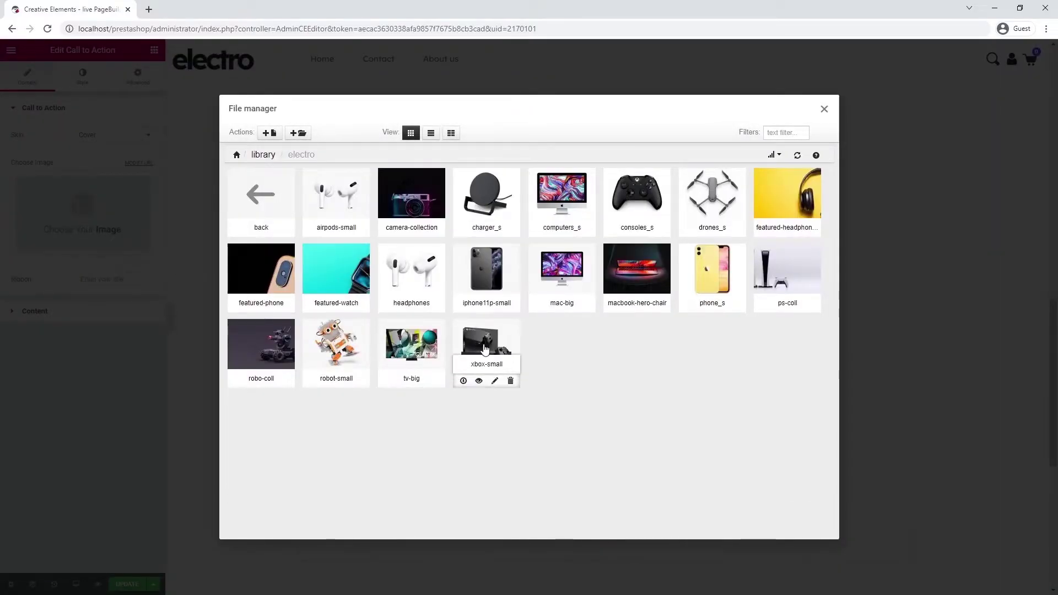
pyautogui.click(458, 345)
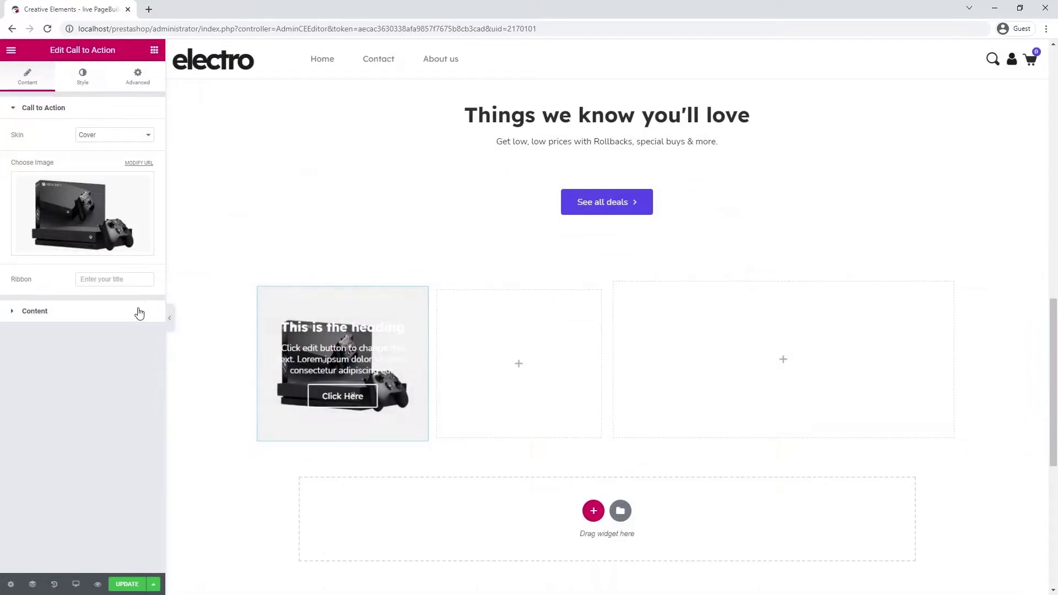
# Step: Set the call to action's title to "Xbox One X" and its description to "12 Teraflops, 1TB Custom SSD"
pyautogui.click(119, 311)
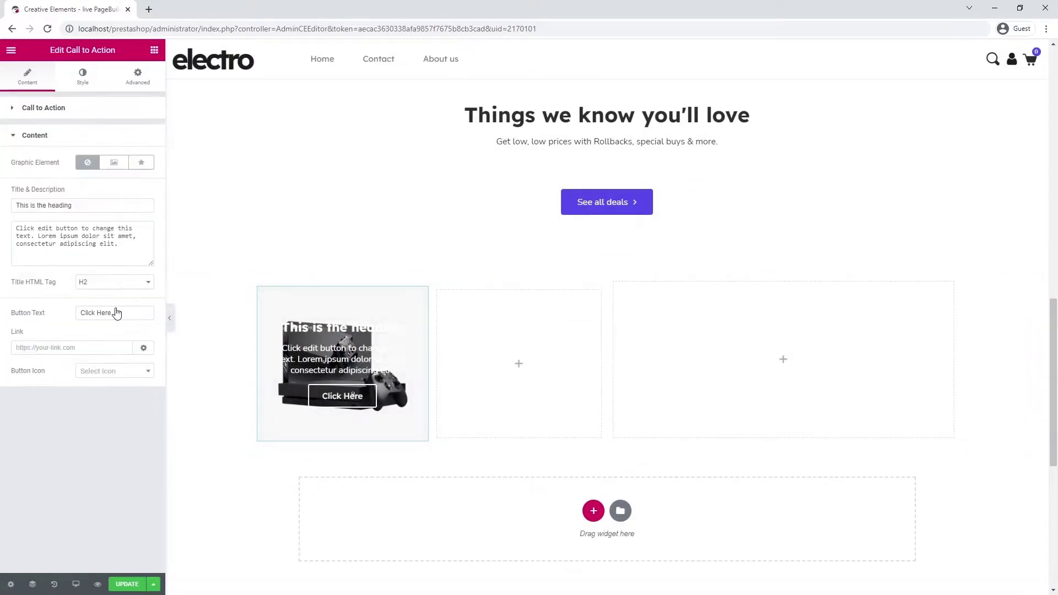
pyautogui.click(78, 206)
pyautogui.hotkey('ctrl', 'a')
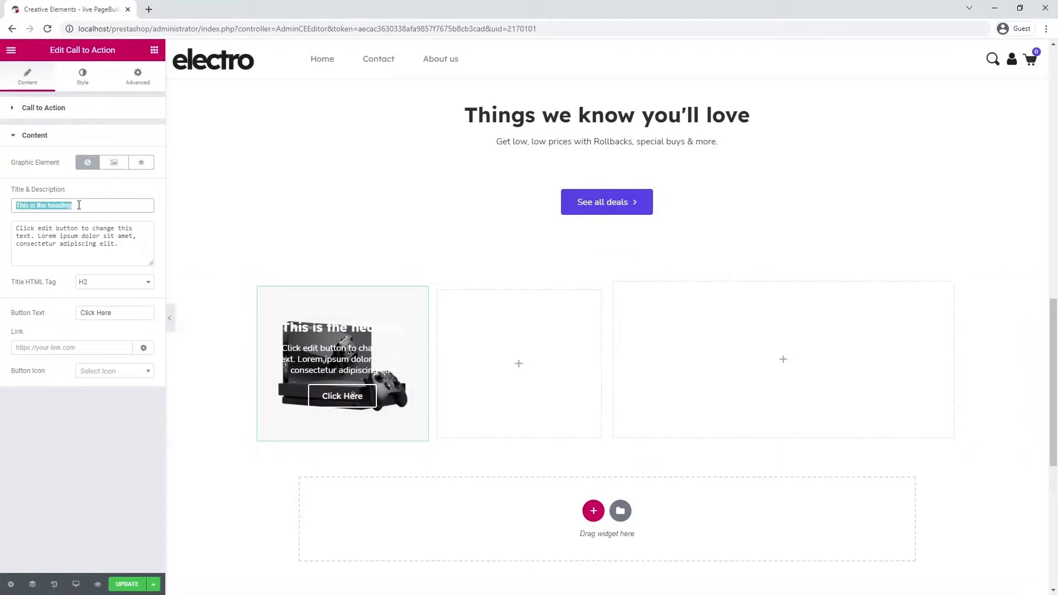
pyautogui.write('Xbox One X')
pyautogui.click(126, 247)
pyautogui.hotkey('ctrl', 'a')
pyautogui.write('12 Teraflops, 1TB Custom SSD')
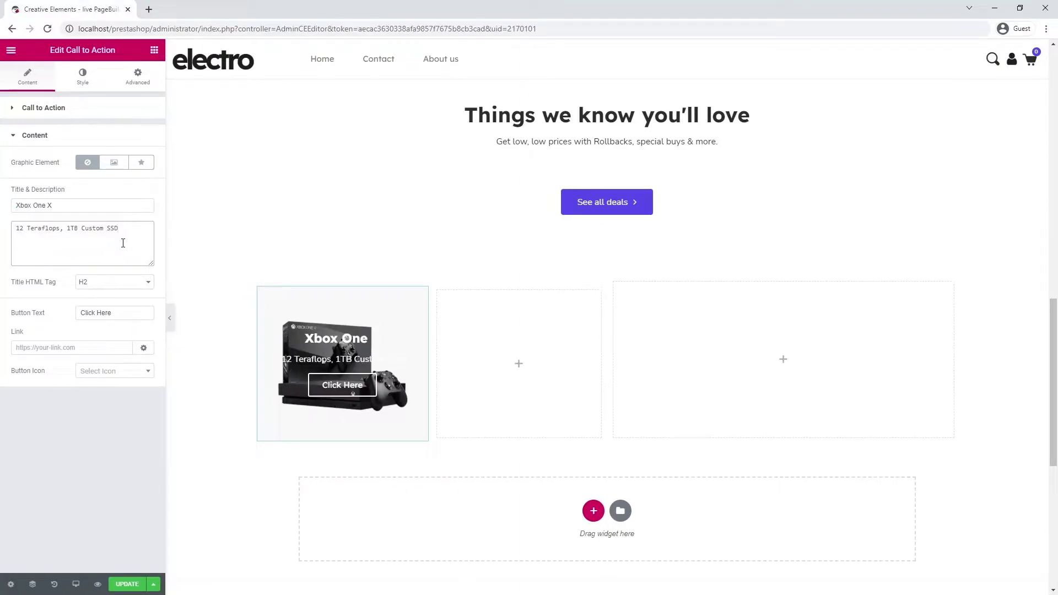
# Step: Clear the call to action's button text and link the tile to the Xbox One X product
pyautogui.click(125, 310)
pyautogui.hotkey('ctrl', 'a')
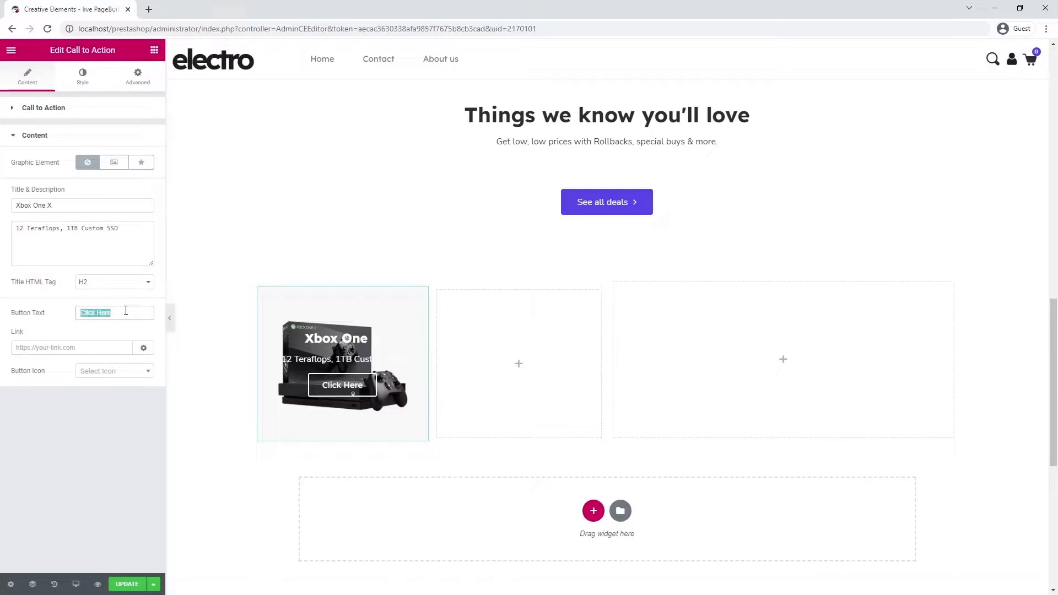
pyautogui.press('BackSpace')
pyautogui.click(92, 350)
pyautogui.write('xbox')
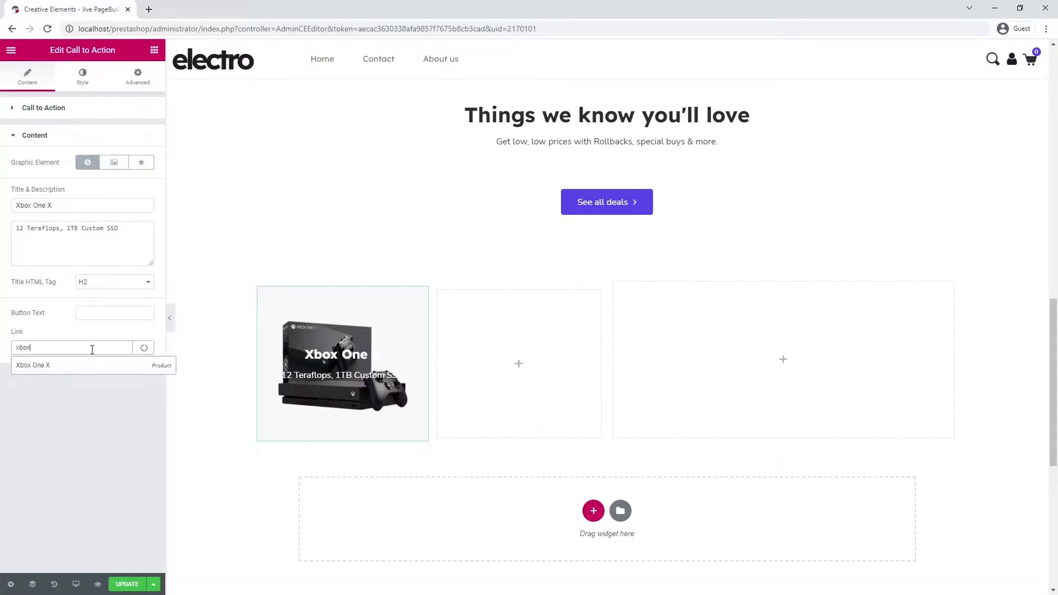
pyautogui.click(91, 367)
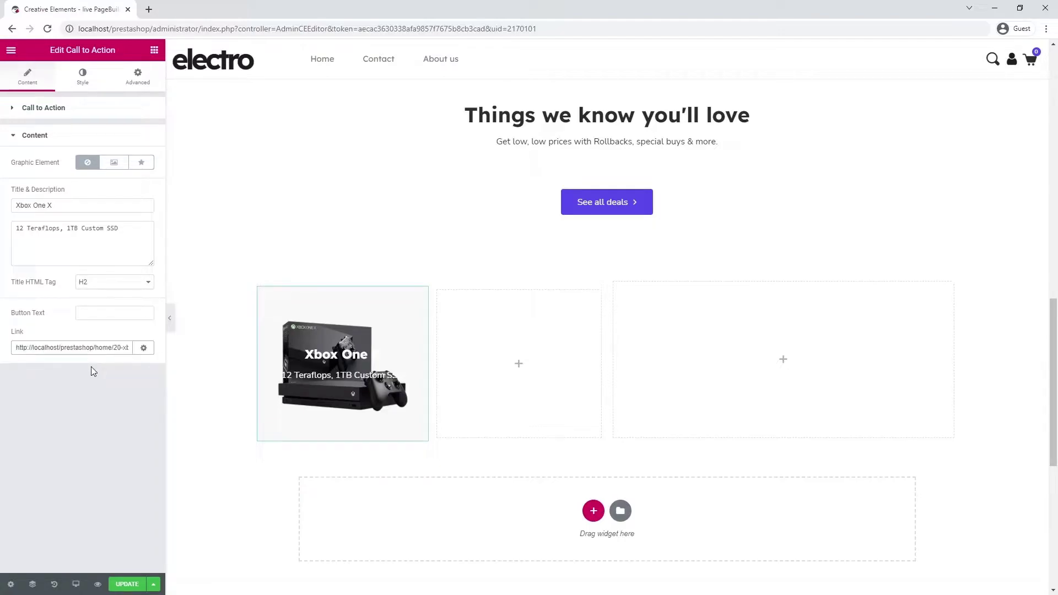
# Step: Set the Xbox tile's minimum height to 340 px and its vertical position to Bottom
pyautogui.click(80, 77)
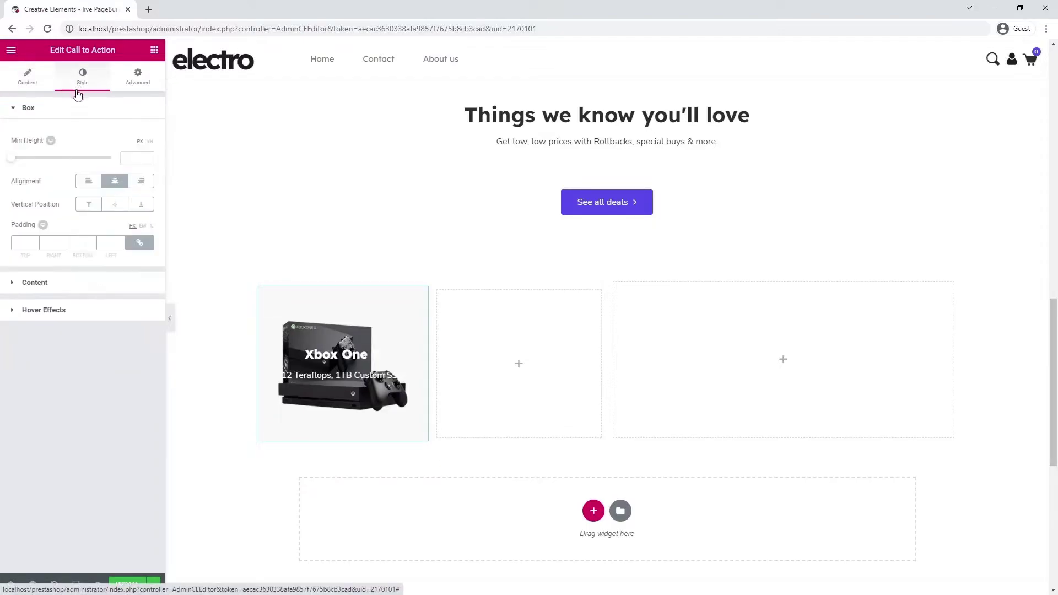
pyautogui.moveTo(10, 161); pyautogui.dragTo(37, 161)
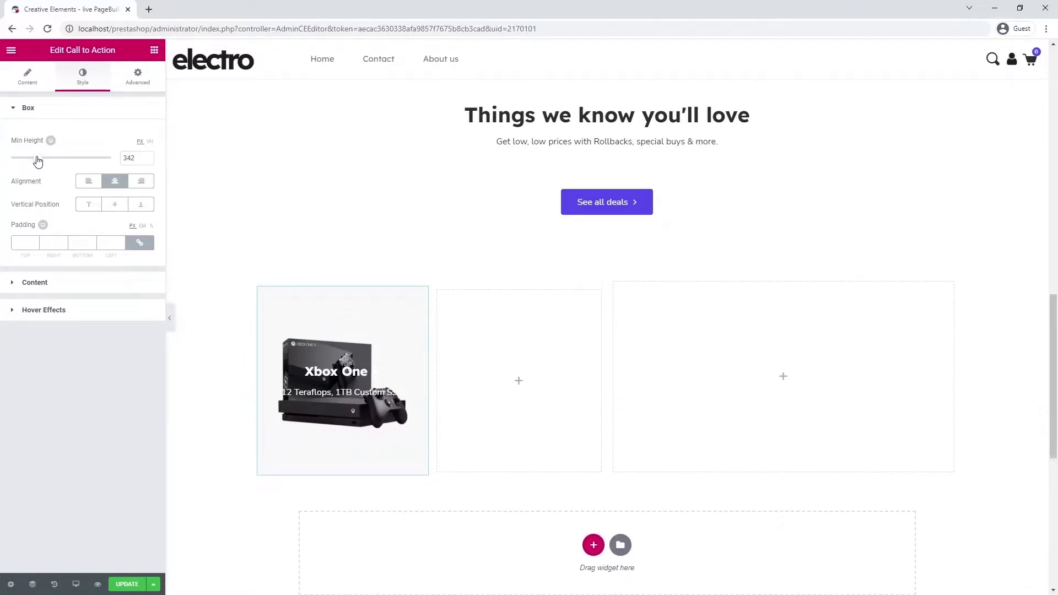
pyautogui.click(147, 160)
pyautogui.click(147, 160)
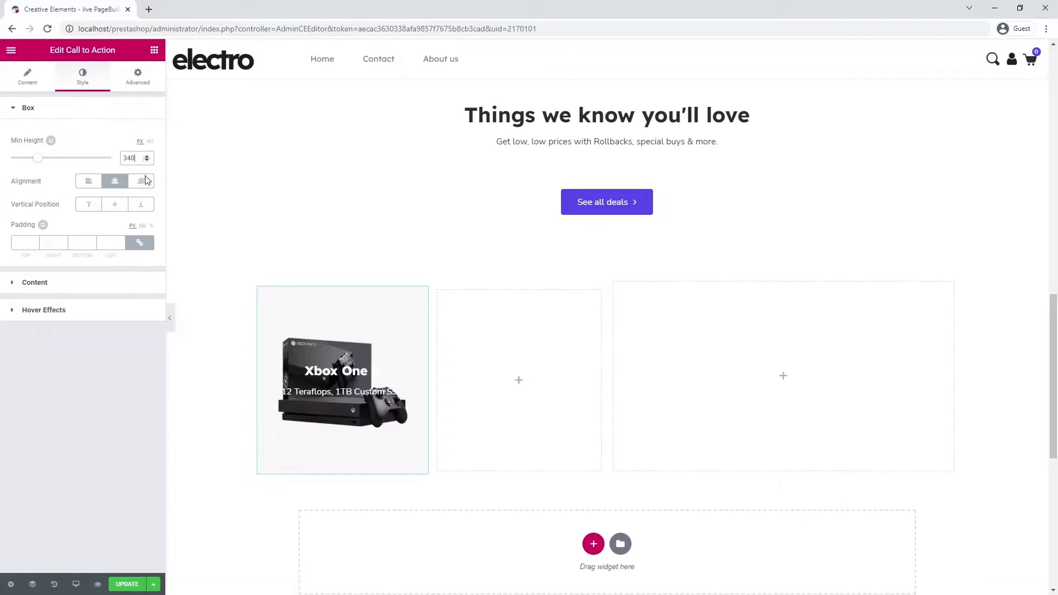
pyautogui.click(142, 205)
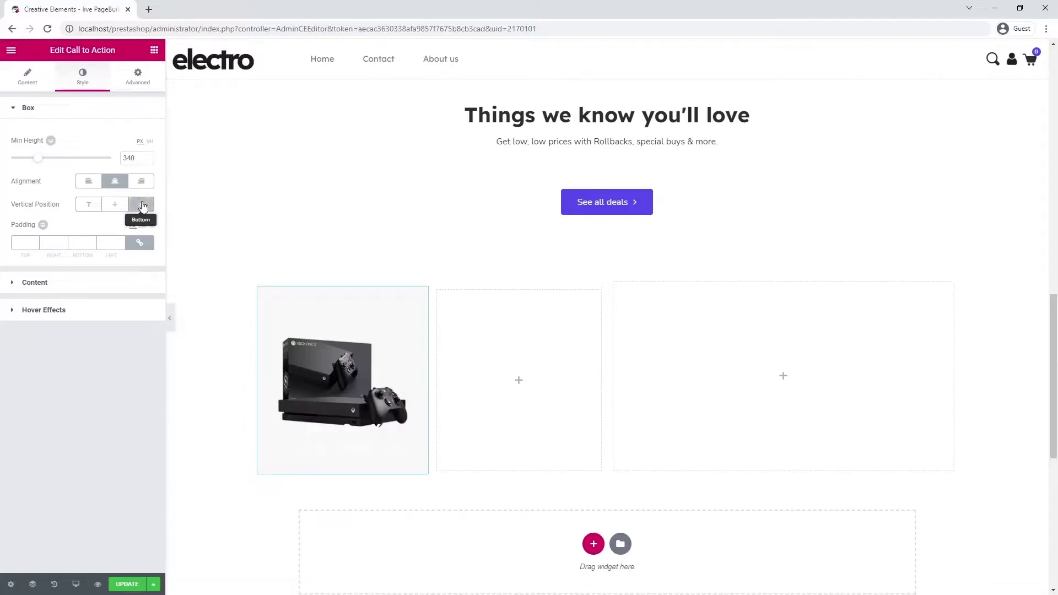
# Step: Set the Xbox tile's title and description colors to the dark #2c2c2c swatch
pyautogui.click(116, 283)
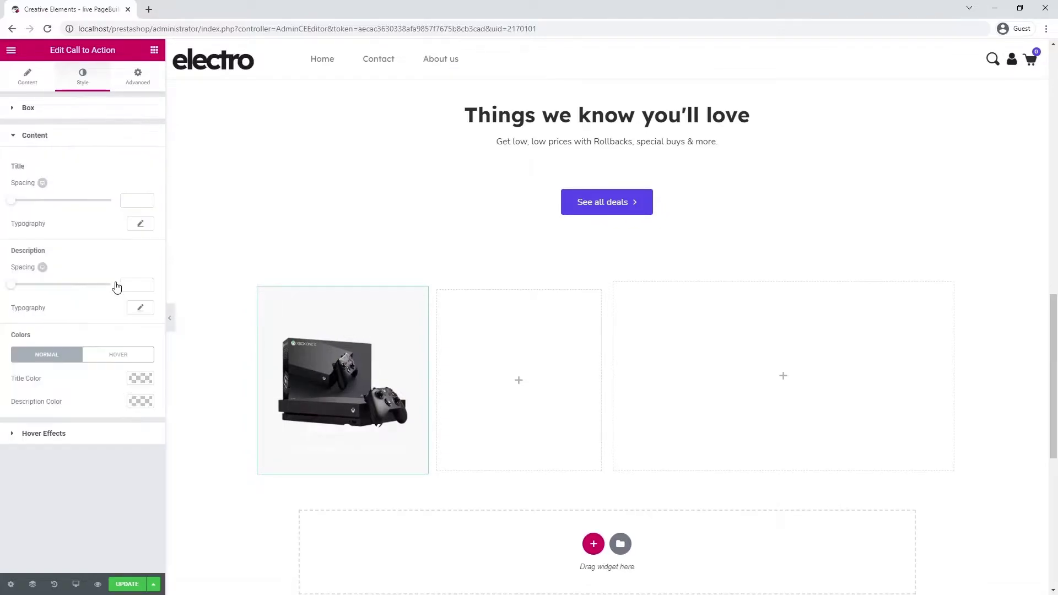
pyautogui.click(139, 379)
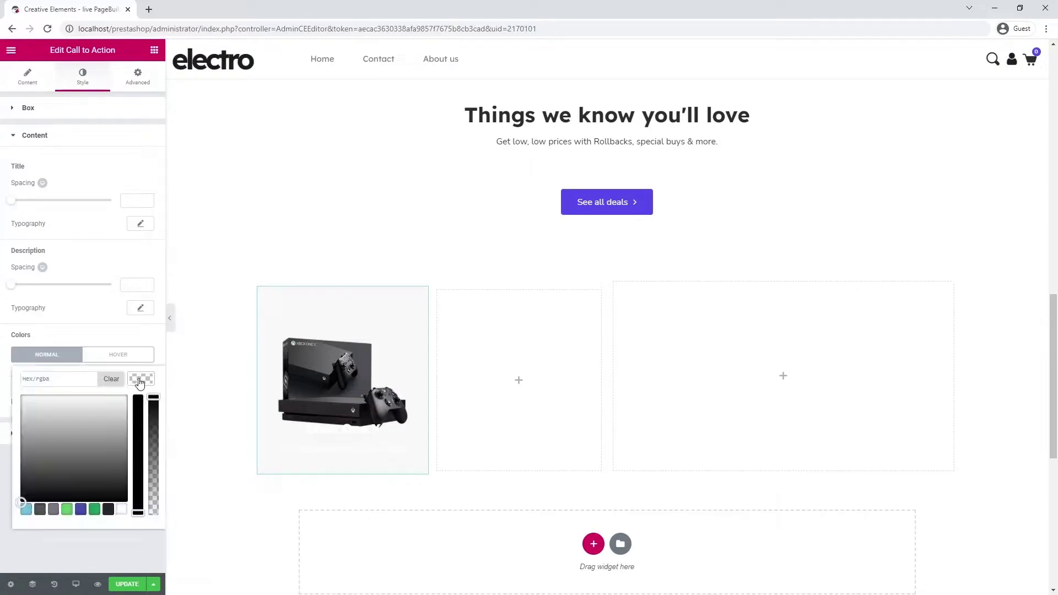
pyautogui.click(108, 509)
pyautogui.click(141, 381)
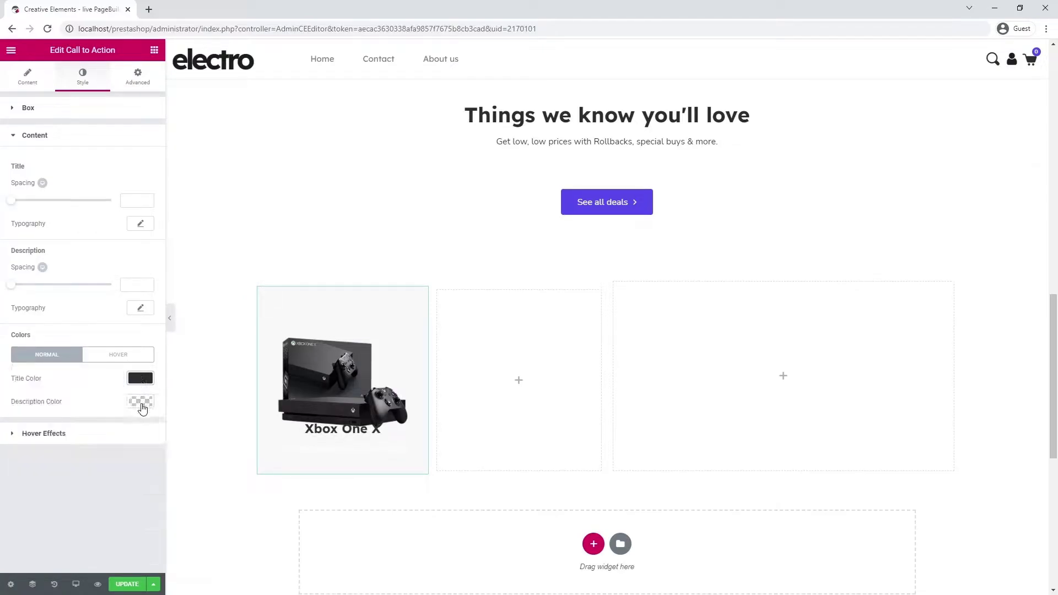
pyautogui.click(141, 401)
pyautogui.click(108, 533)
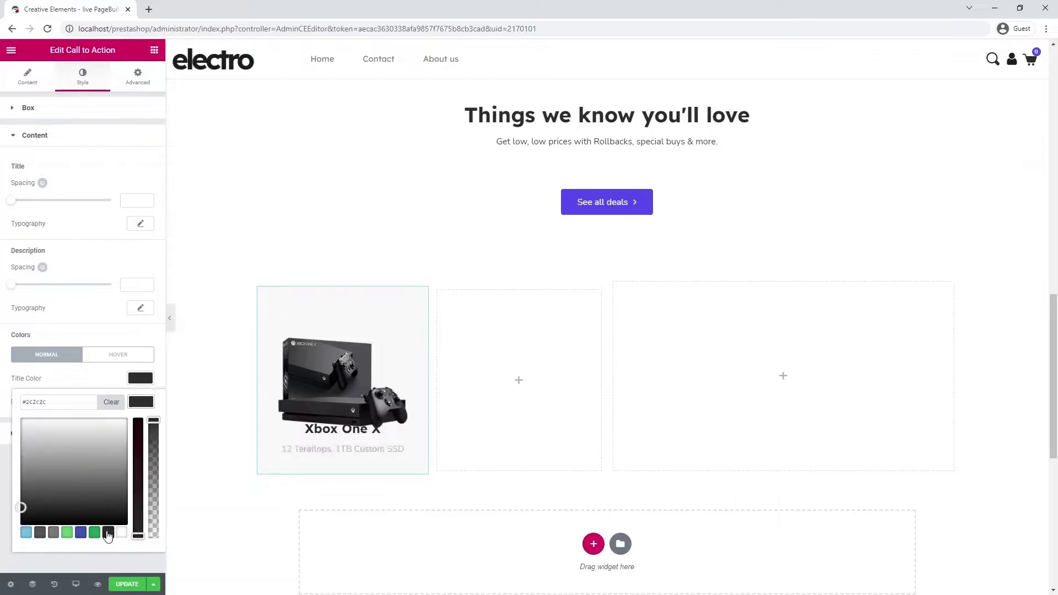
pyautogui.click(138, 403)
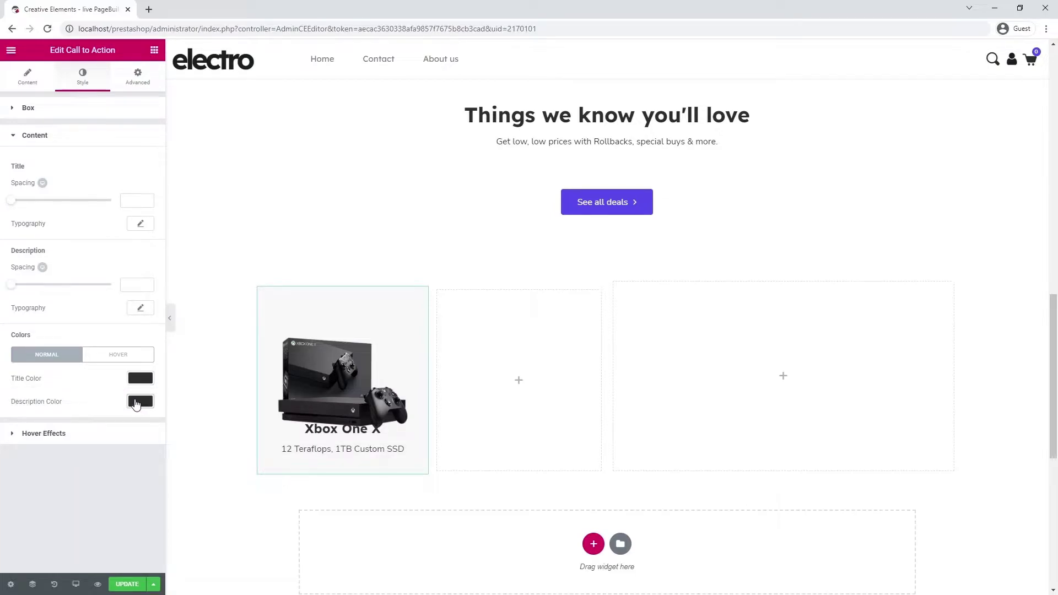
# Step: Set the Xbox tile's box padding to 25 px on all sides
pyautogui.click(28, 108)
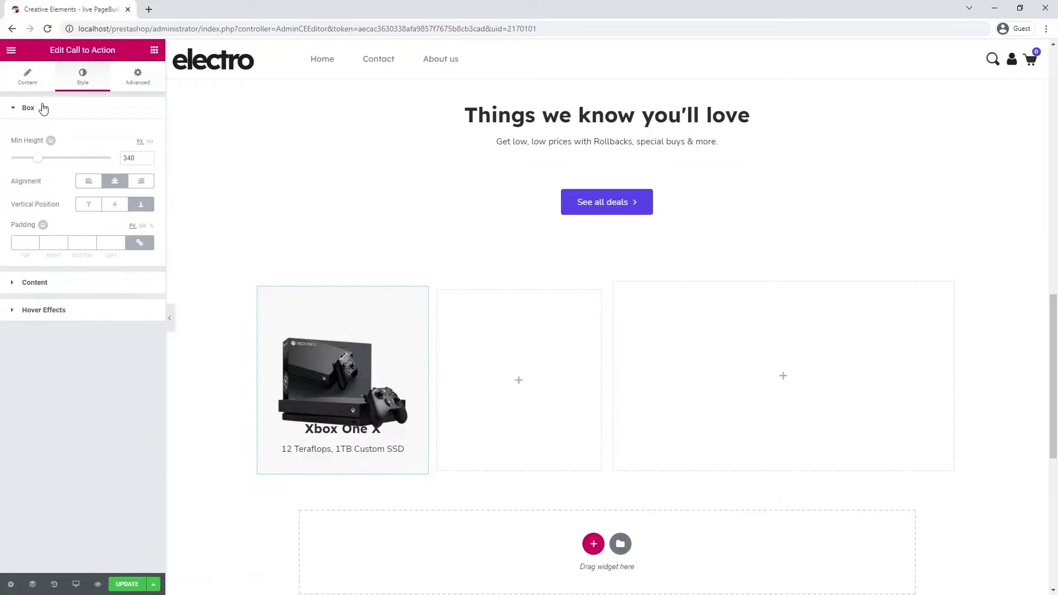
pyautogui.click(23, 242)
pyautogui.write('25')
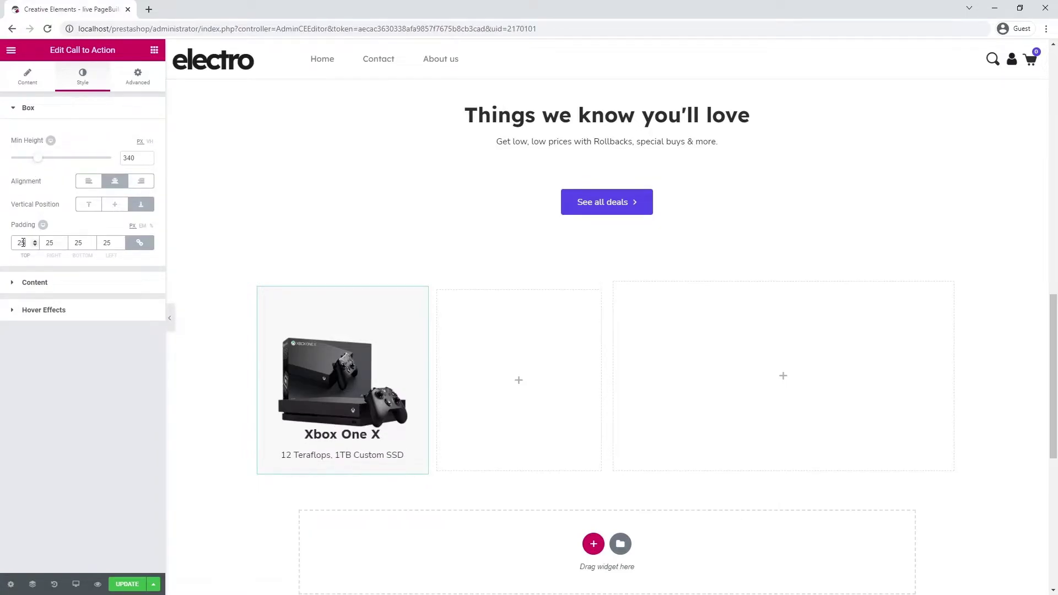
# Step: Set the Xbox tile's title spacing to 4 and its title font size to 20 px
pyautogui.click(29, 283)
pyautogui.click(13, 201)
pyautogui.moveTo(14, 204); pyautogui.dragTo(16, 204)
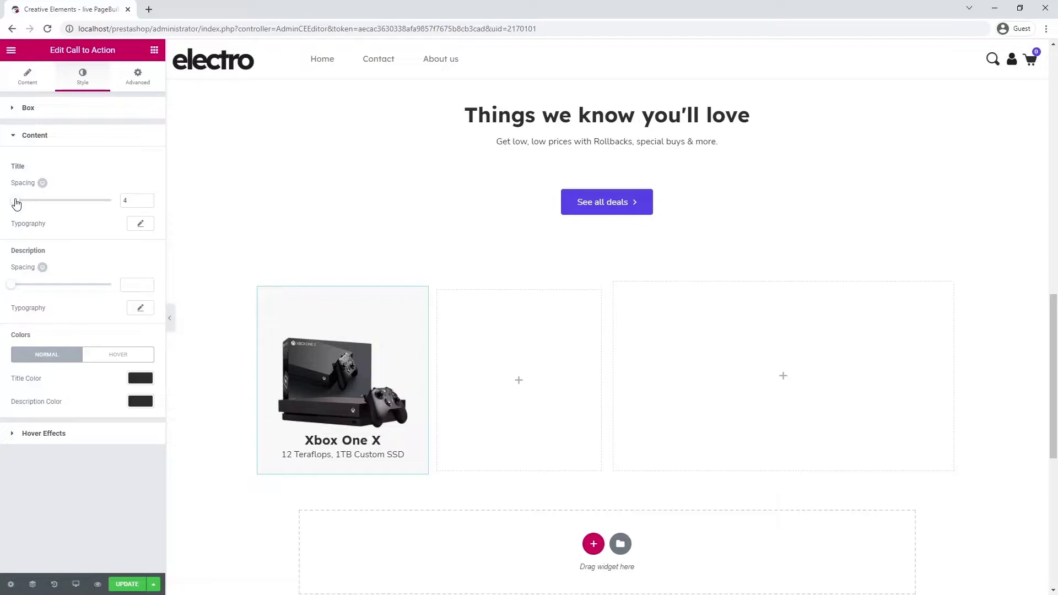
pyautogui.click(138, 226)
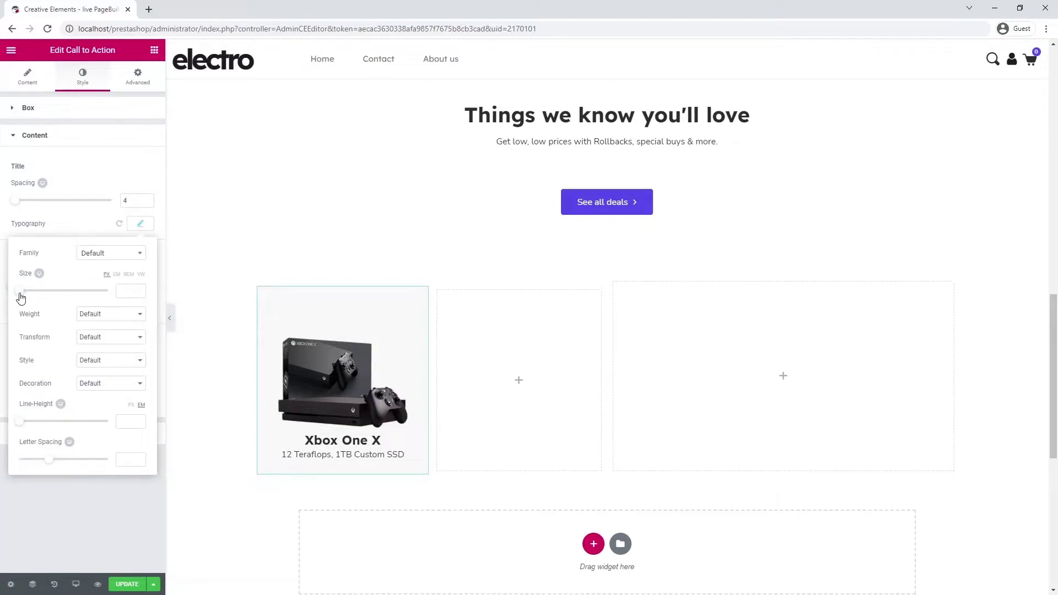
pyautogui.moveTo(23, 297); pyautogui.dragTo(30, 297)
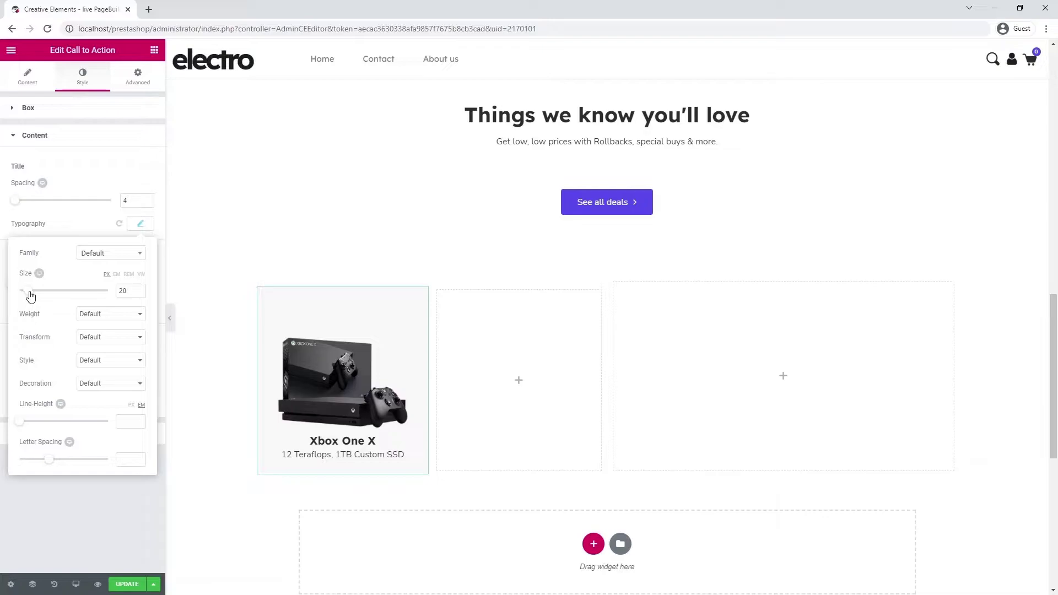
pyautogui.click(141, 226)
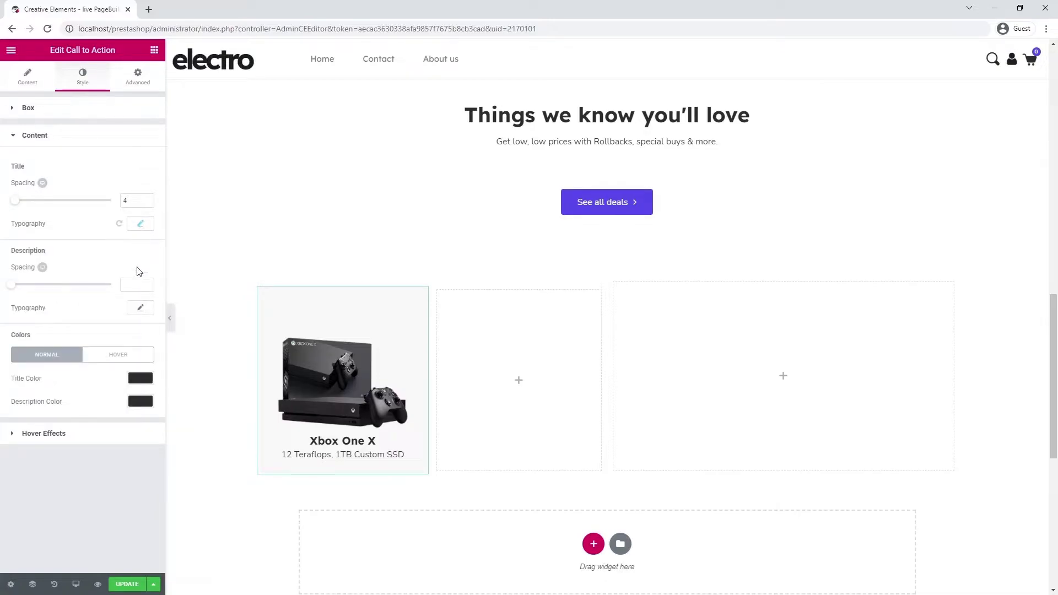
# Step: Set the Xbox tile's description font size to 15 px
pyautogui.click(139, 311)
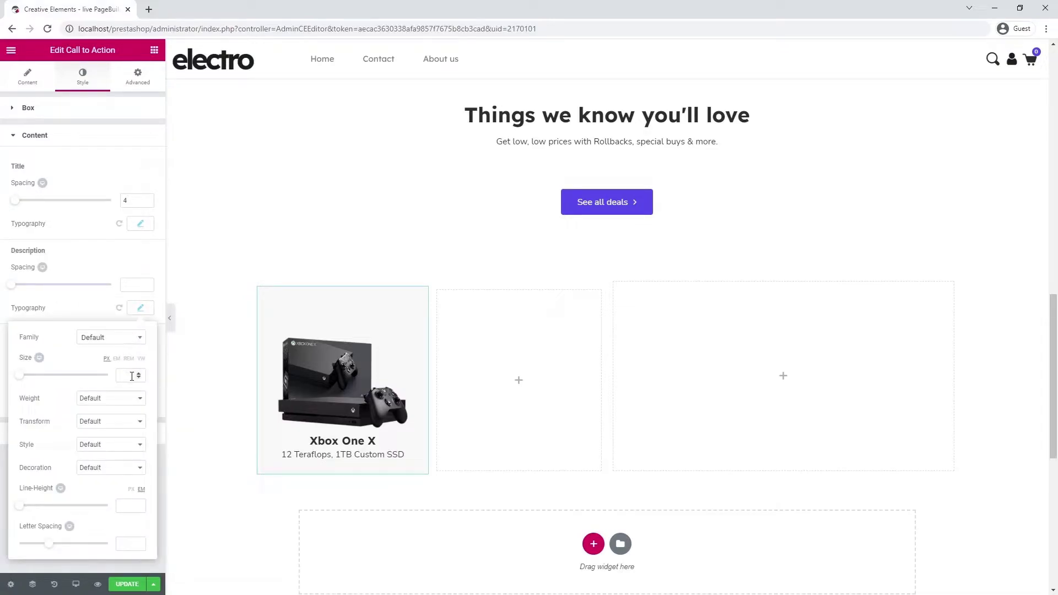
pyautogui.write('15')
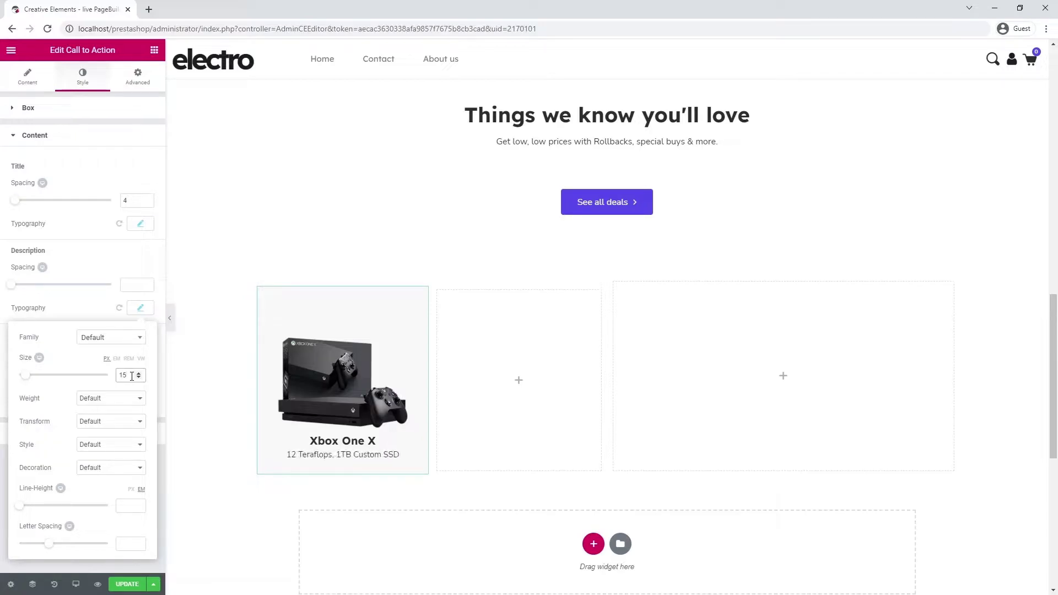
pyautogui.click(141, 310)
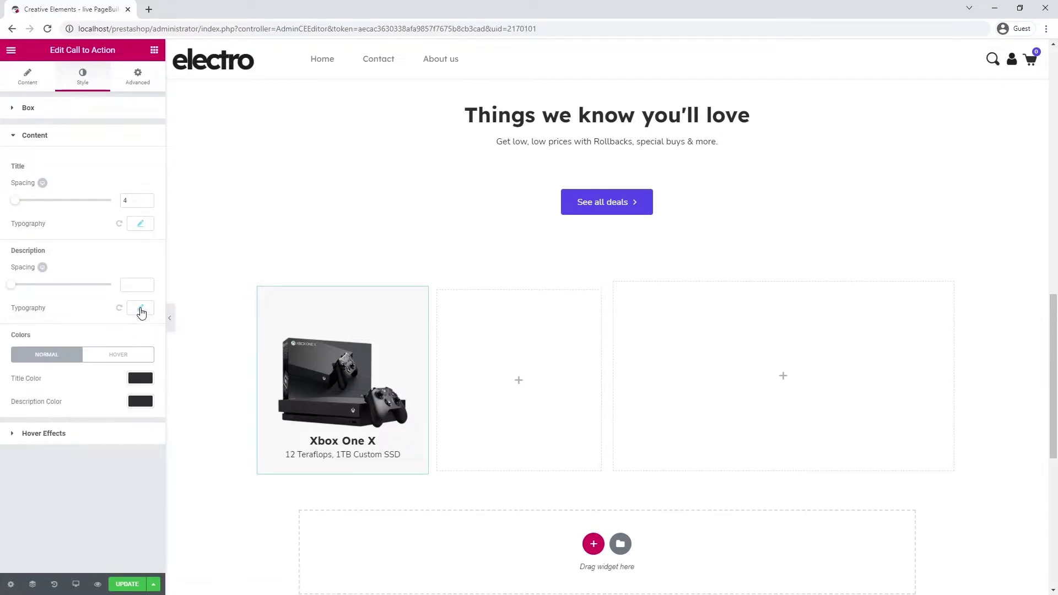
# Step: Set the Xbox tile's content hover animation to Fade In and its background hover animation to None
pyautogui.click(87, 440)
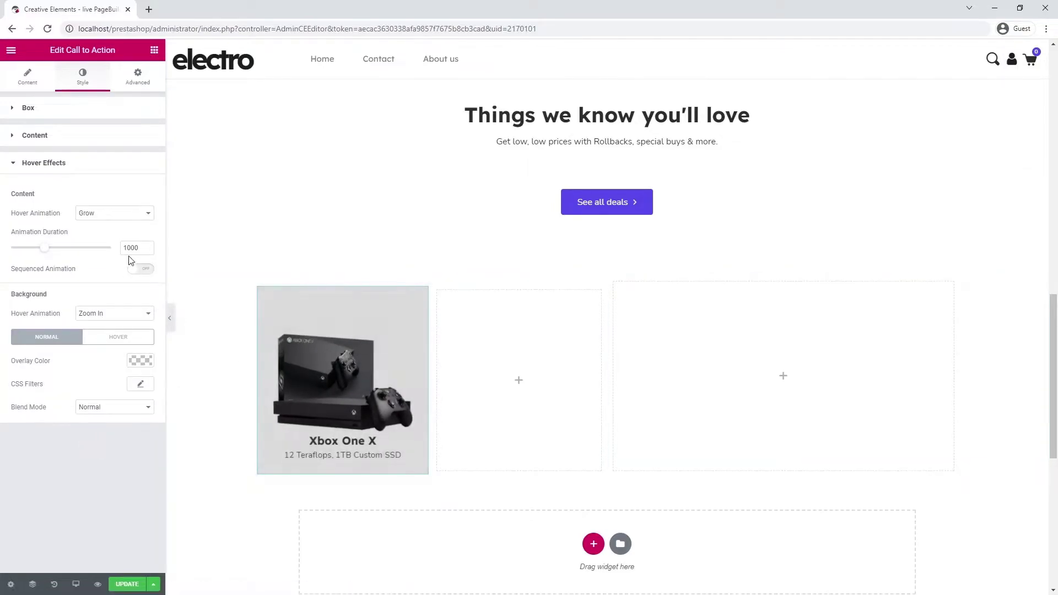
pyautogui.click(120, 219)
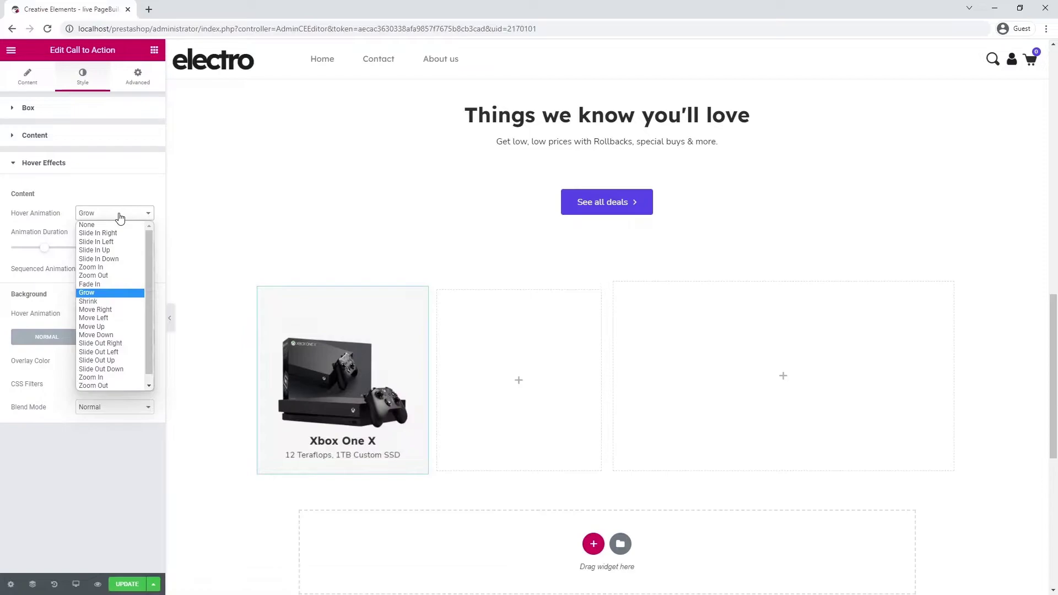
pyautogui.click(120, 289)
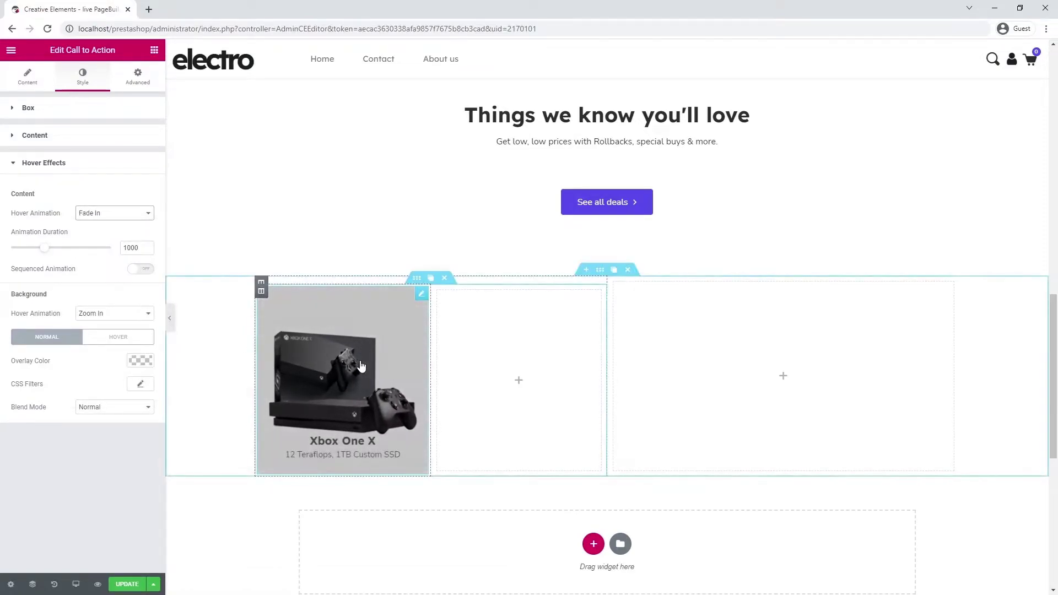
pyautogui.click(119, 315)
pyautogui.click(118, 325)
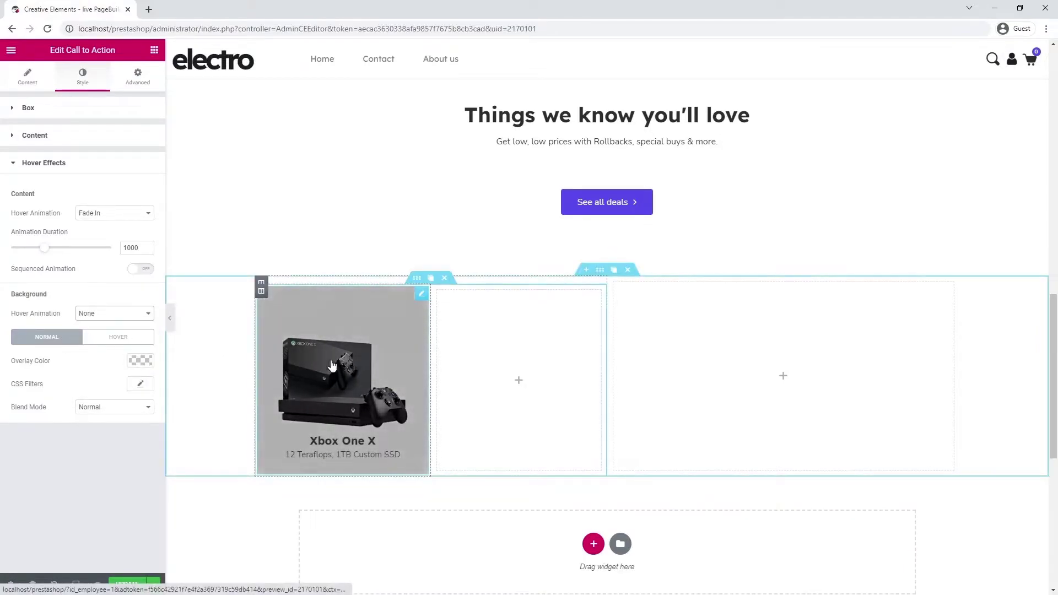
# Step: Make the Xbox tile's hover-state overlay color fully transparent and preview the hover effect on the tile
pyautogui.click(130, 343)
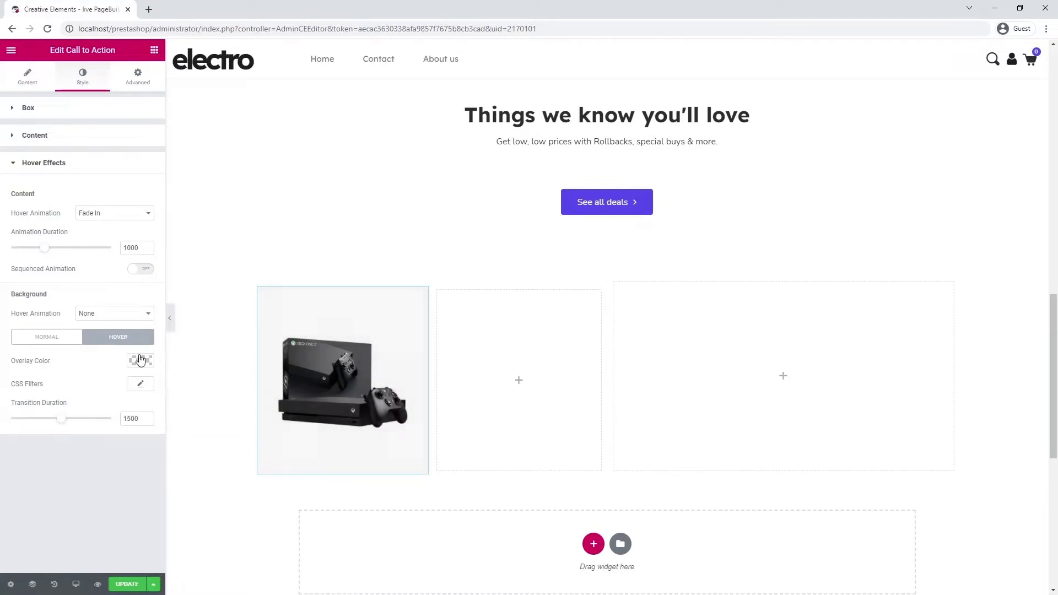
pyautogui.click(140, 360)
pyautogui.moveTo(155, 376); pyautogui.dragTo(157, 509)
pyautogui.moveTo(386, 373)
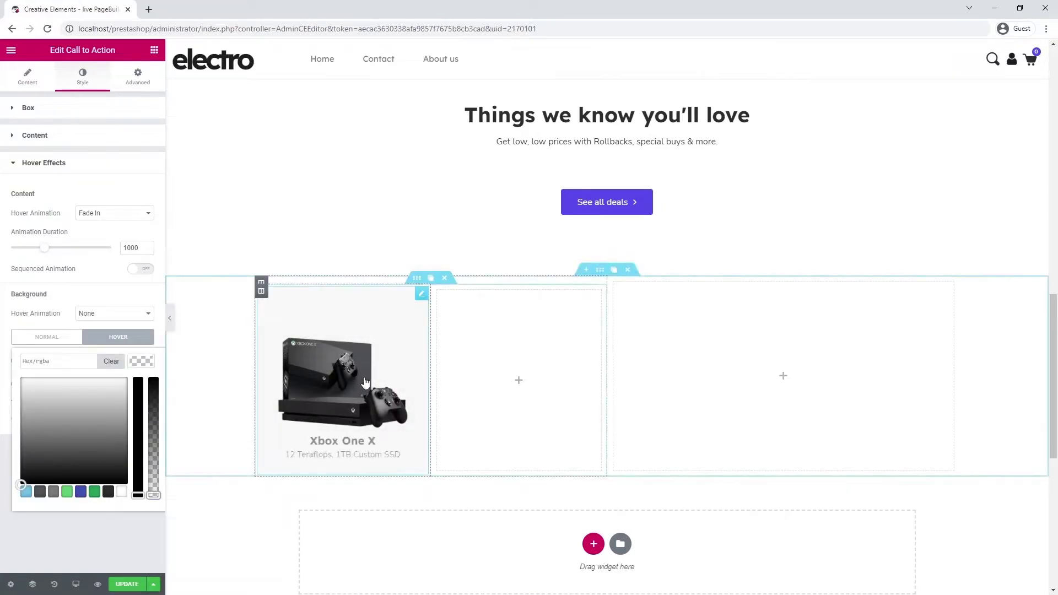
# Step: Place a copy of the Xbox call to action in the inner section's second column
pyautogui.click(411, 293)
pyautogui.moveTo(421, 292); pyautogui.dragTo(513, 337)
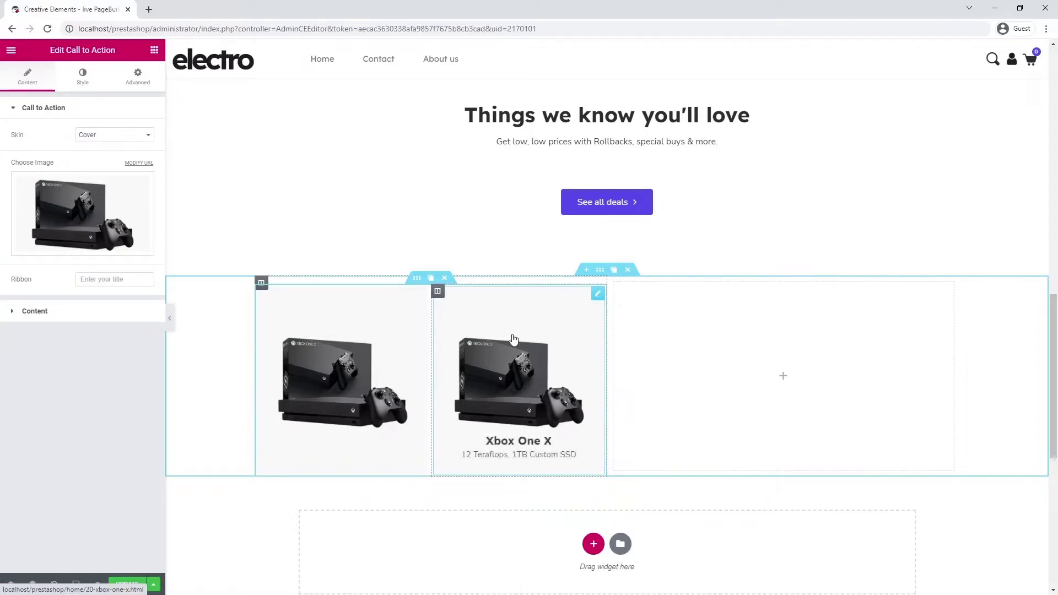
# Step: Change the copied call to action's image to robot-small and set its ribbon text to "-20%"
pyautogui.click(121, 242)
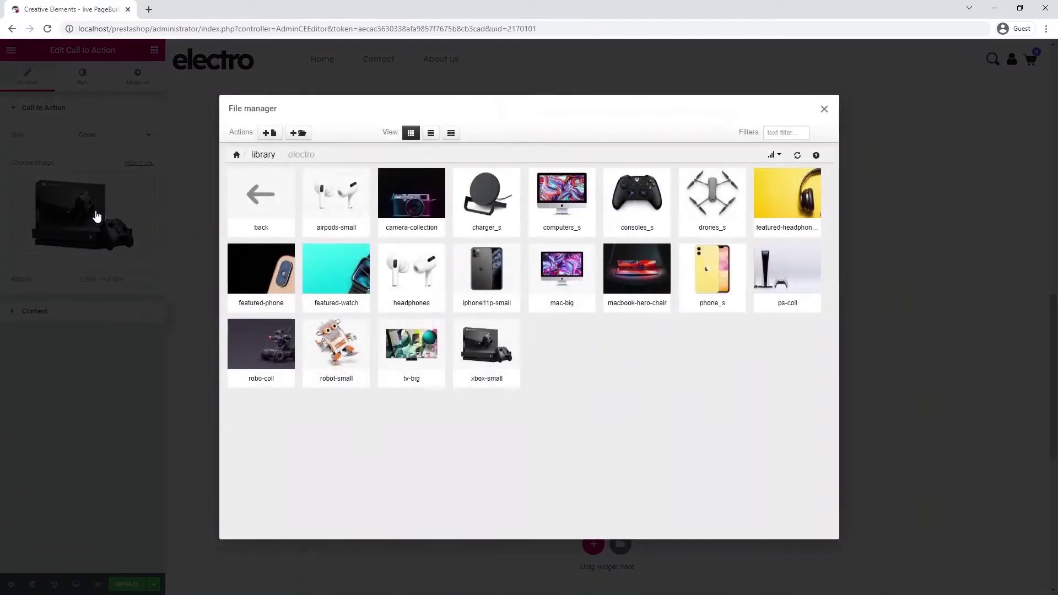
pyautogui.click(336, 346)
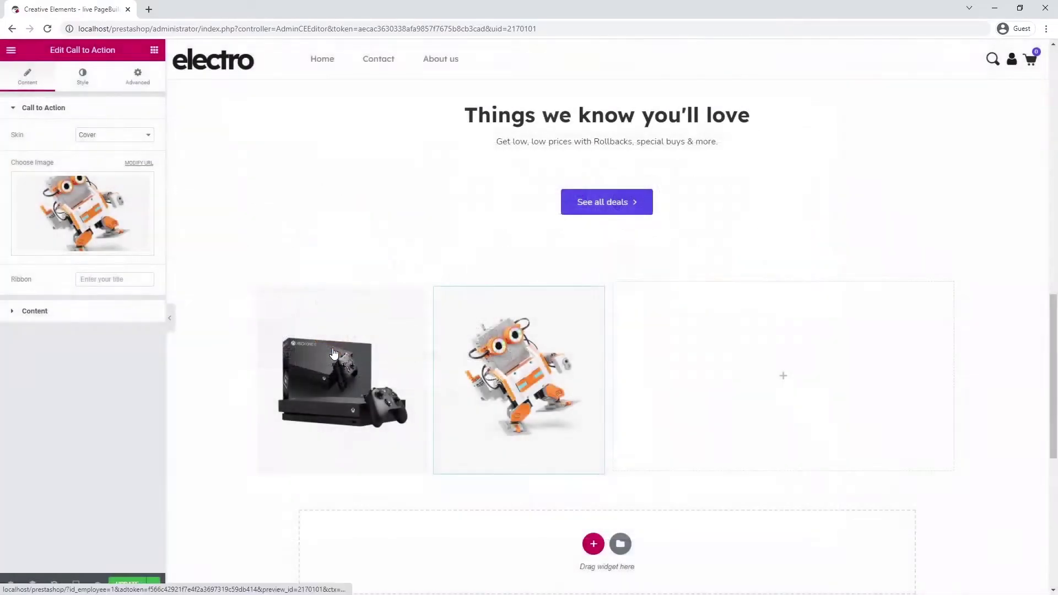
pyautogui.click(121, 280)
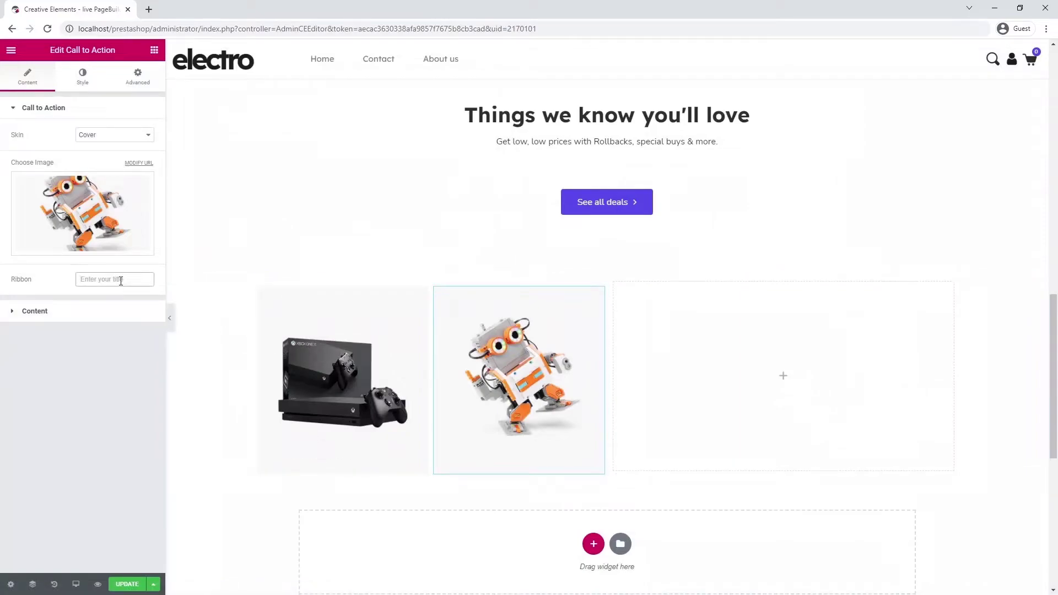
pyautogui.write('-20')
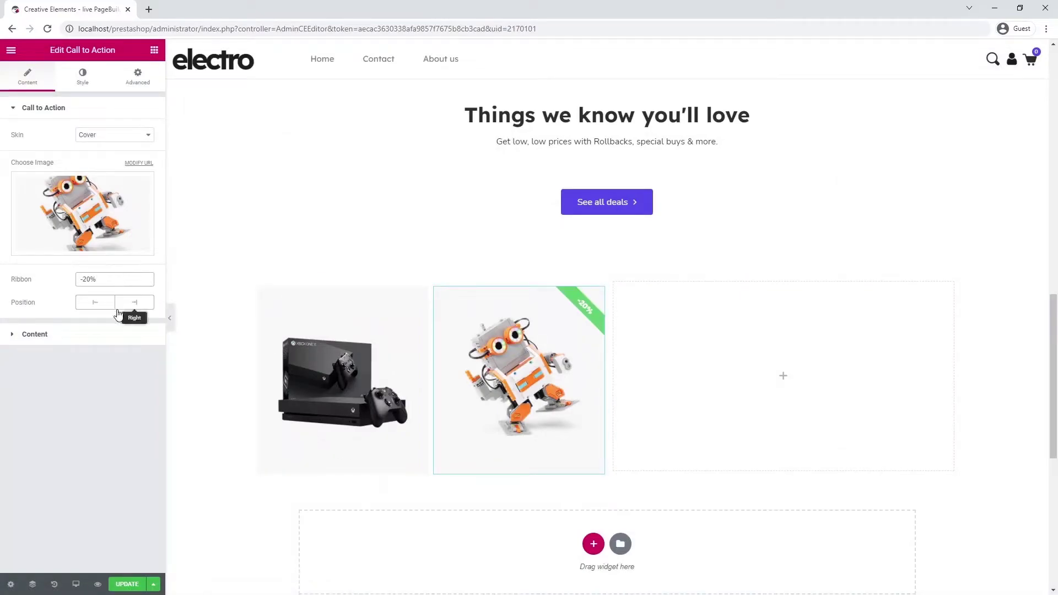
# Step: Set the robot tile's title to "UBTECH Jimu" and its description to "Astrobot Cosmos Kit"
pyautogui.click(115, 335)
pyautogui.click(60, 208)
pyautogui.hotkey('ctrl', 'a')
pyautogui.write('UBTECH Jimu')
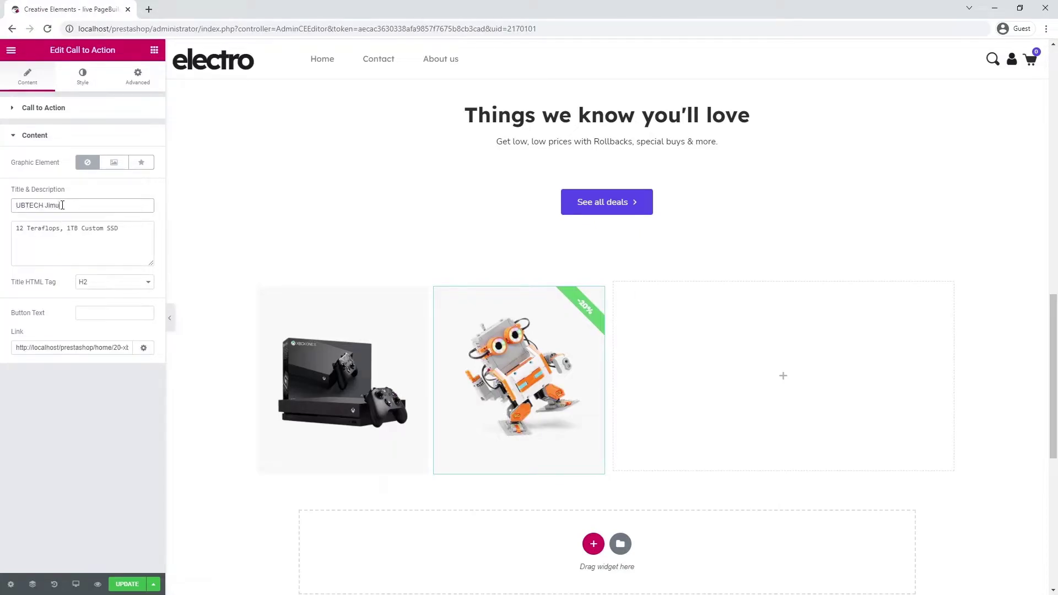
pyautogui.click(125, 228)
pyautogui.hotkey('ctrl', 'a')
pyautogui.write('Astrobot Cosmos Kit')
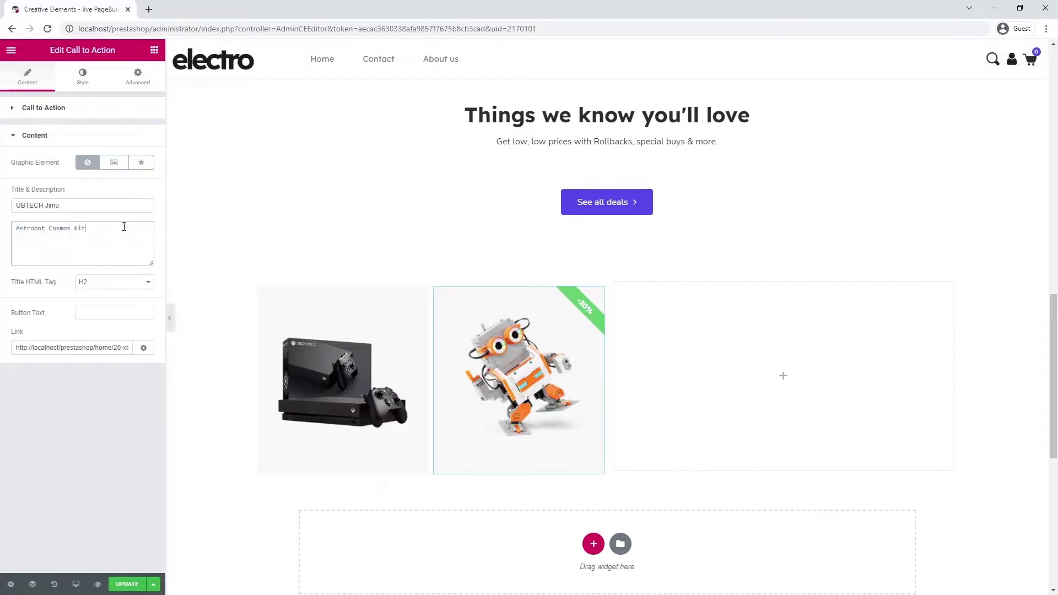
# Step: Replace the robot tile's link with the UBTECH Jimu product page
pyautogui.click(106, 347)
pyautogui.hotkey('ctrl', 'a')
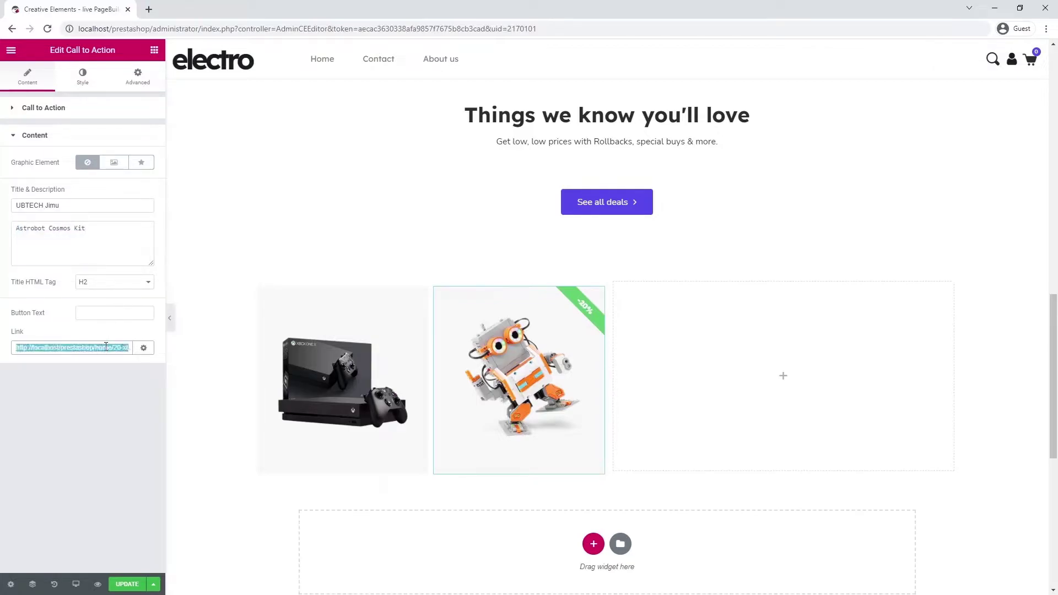
pyautogui.write('ub')
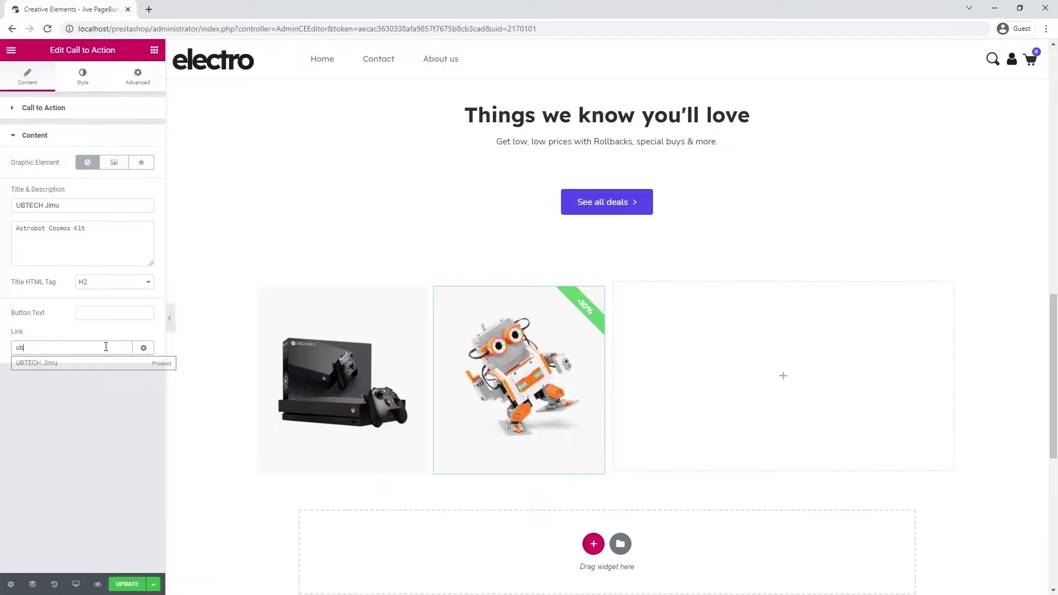
pyautogui.click(102, 366)
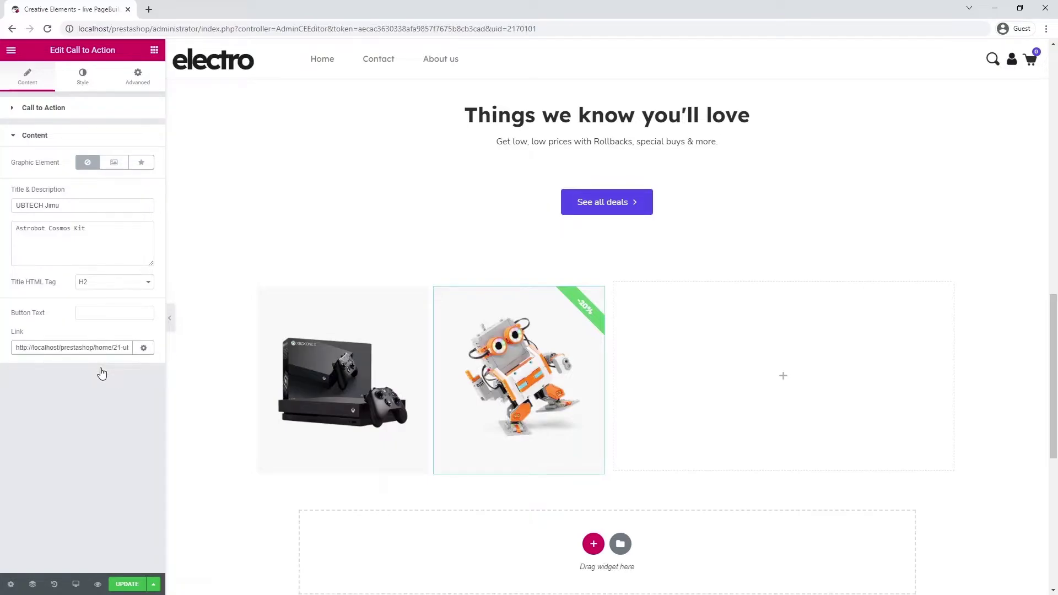
# Step: Set the distance of the robot tile's ribbon to 24
pyautogui.click(82, 78)
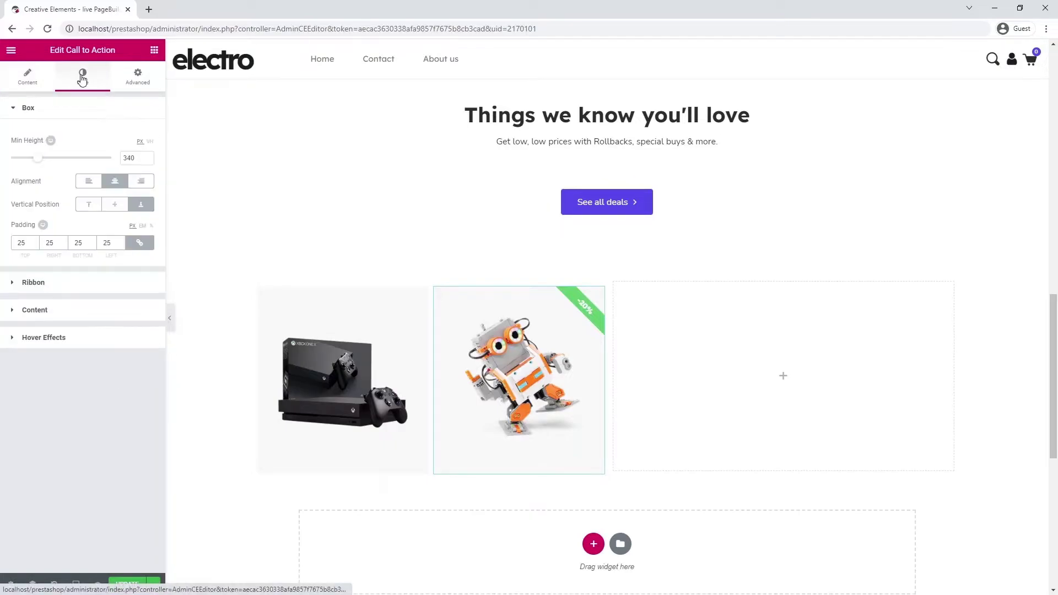
pyautogui.click(66, 285)
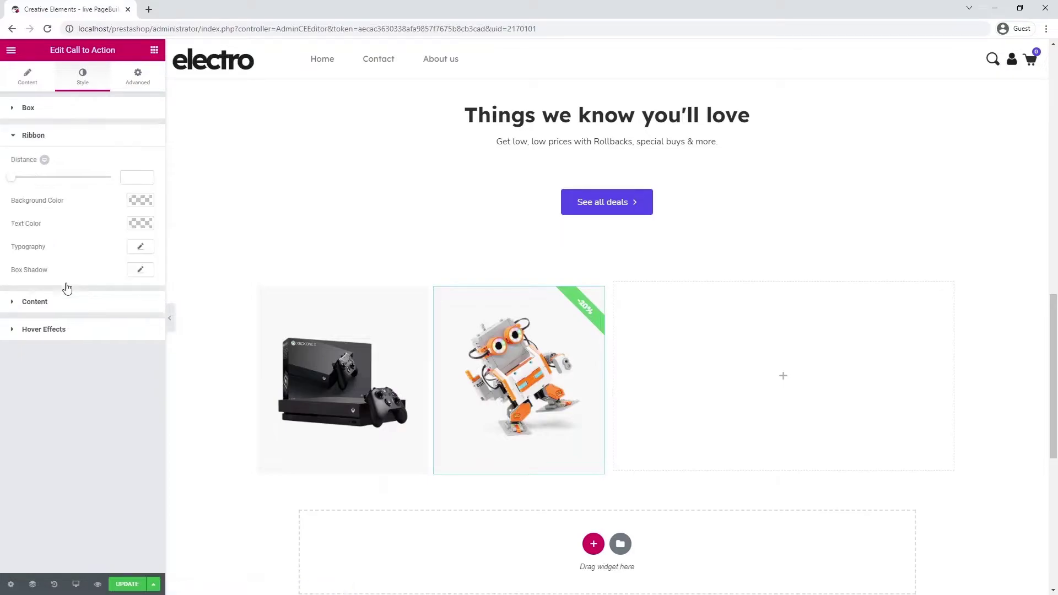
pyautogui.moveTo(12, 180); pyautogui.dragTo(61, 177)
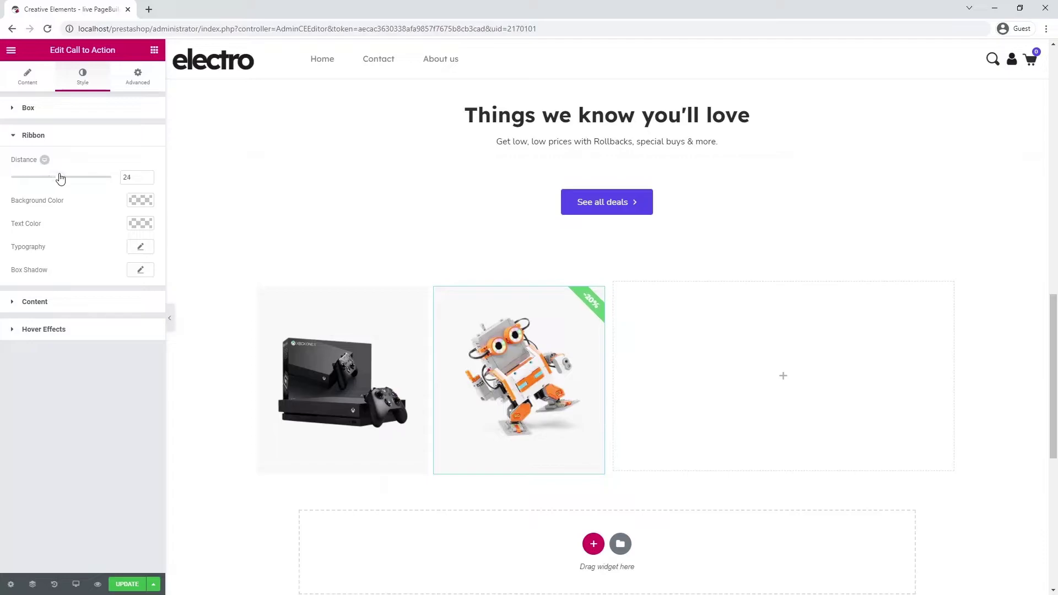
# Step: Set the robot tile's ribbon typography to Nunito Sans at 14 px
pyautogui.click(141, 248)
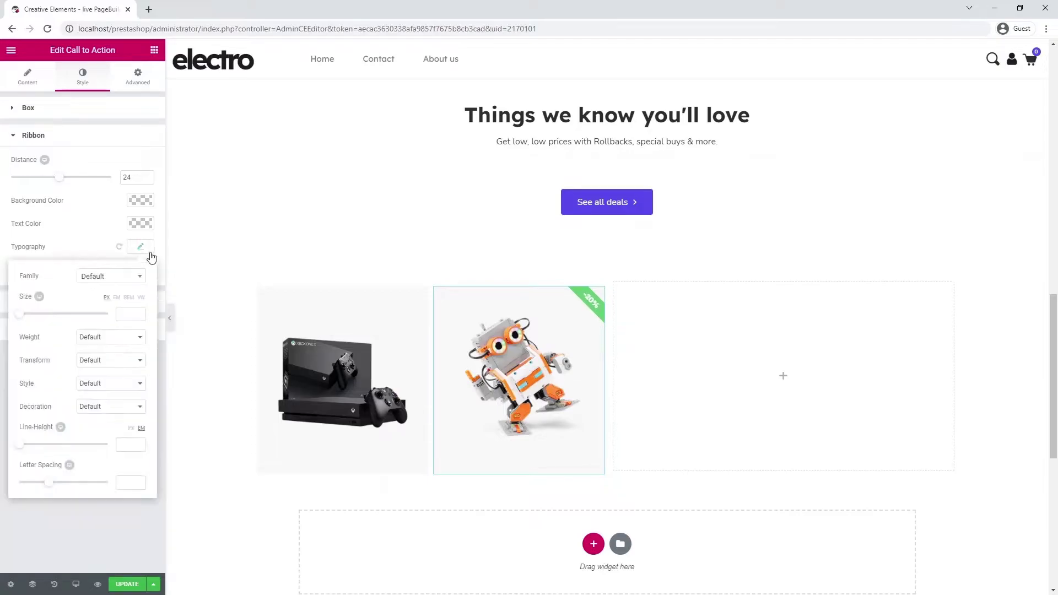
pyautogui.click(134, 279)
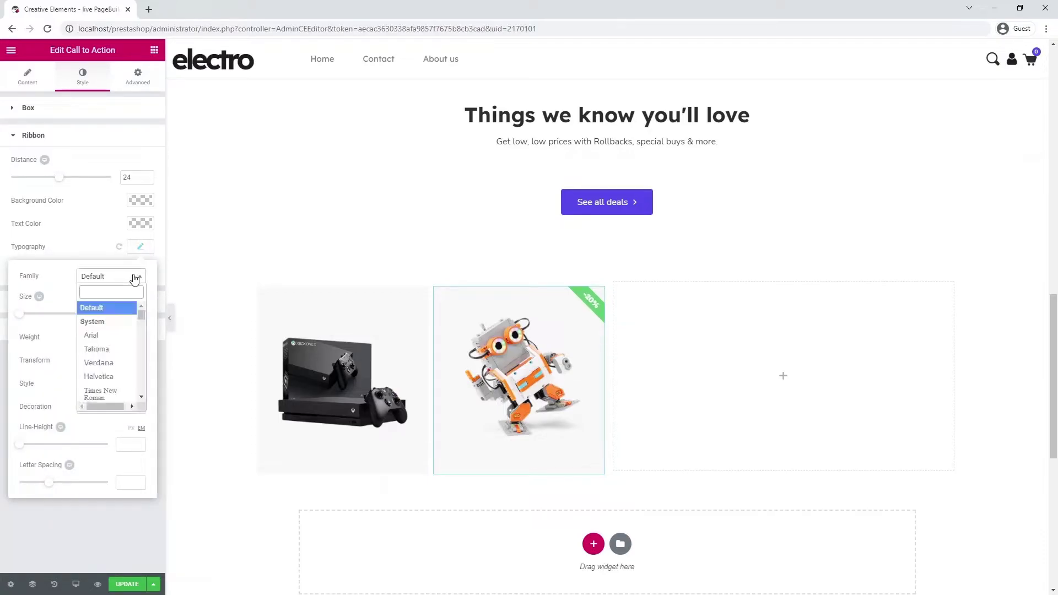
pyautogui.write('nuni')
pyautogui.click(127, 335)
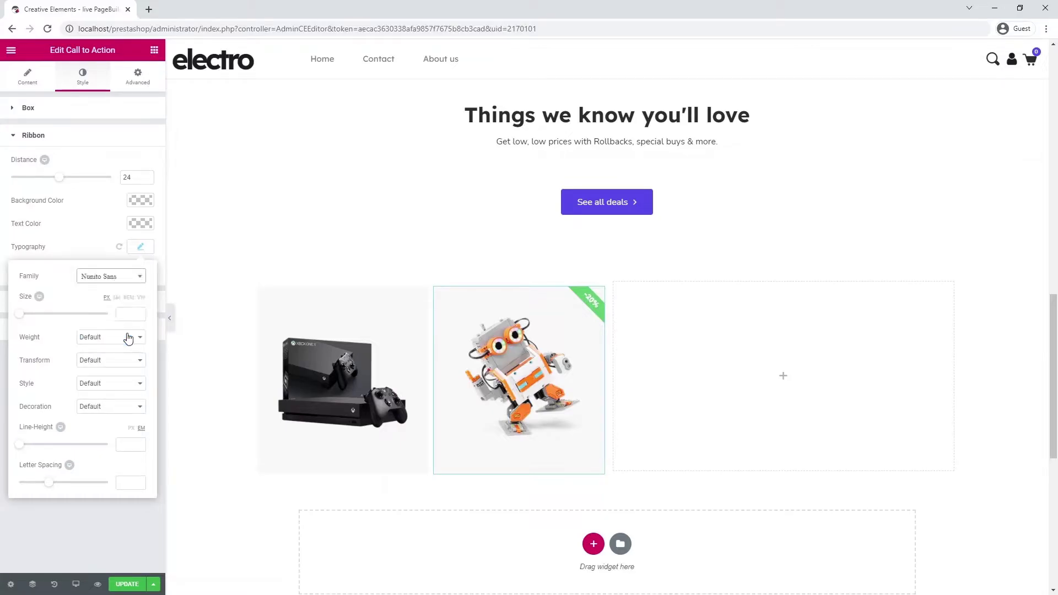
pyautogui.click(130, 314)
pyautogui.write('14')
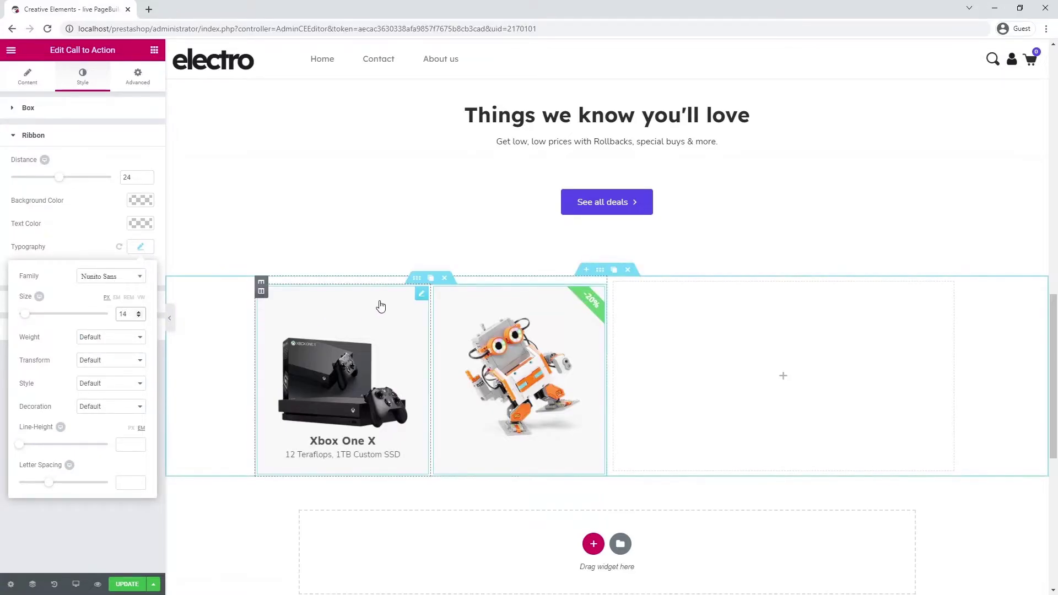
# Step: Place a copy of the two-tile inner section in the empty outer column and remove the copy's UBTECH Jimu column
pyautogui.click(432, 281)
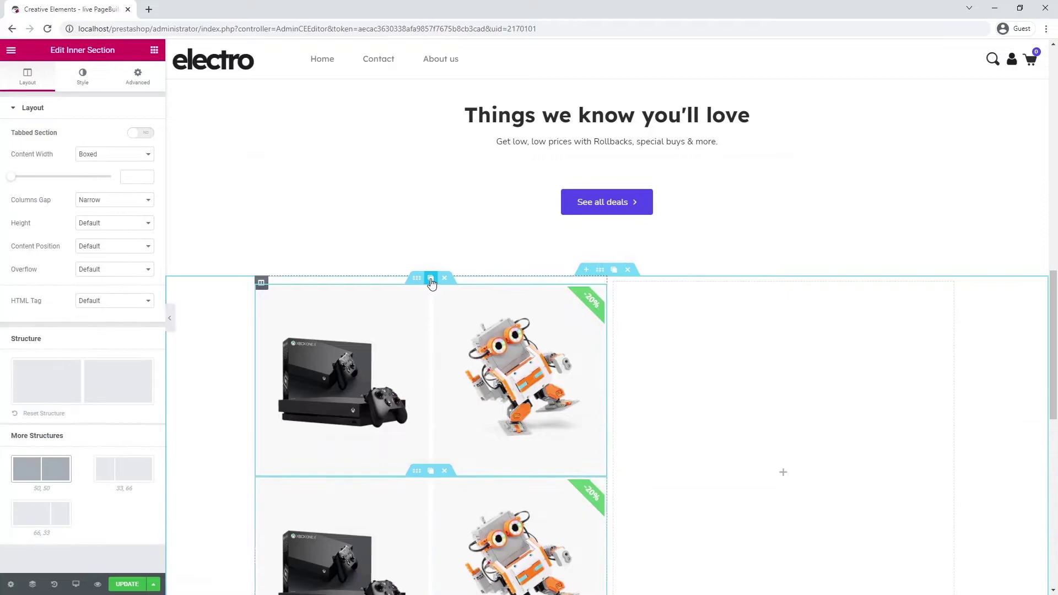
pyautogui.moveTo(417, 278); pyautogui.dragTo(805, 346)
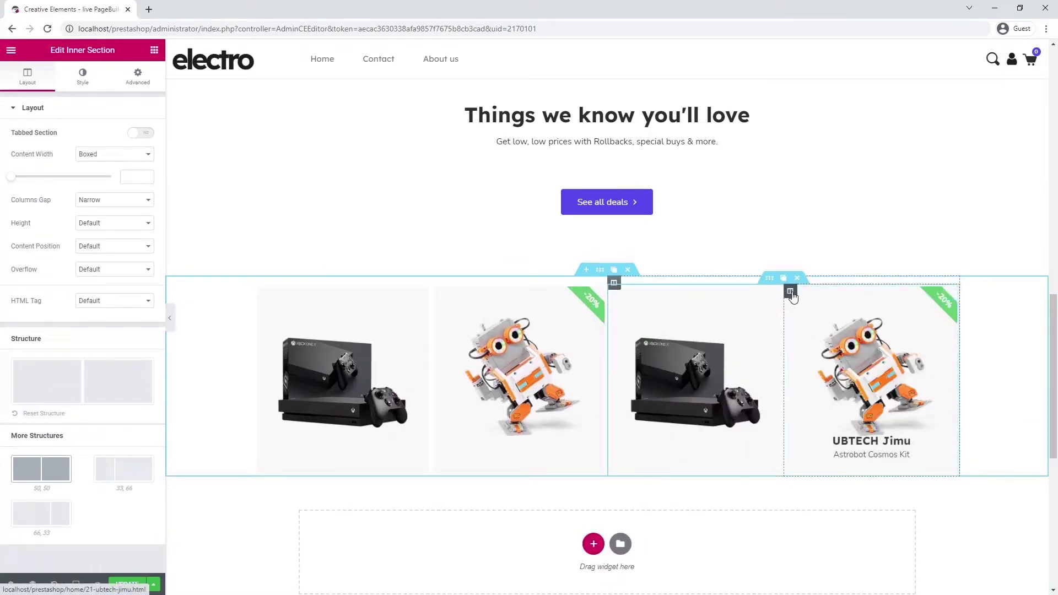
pyautogui.click(831, 290)
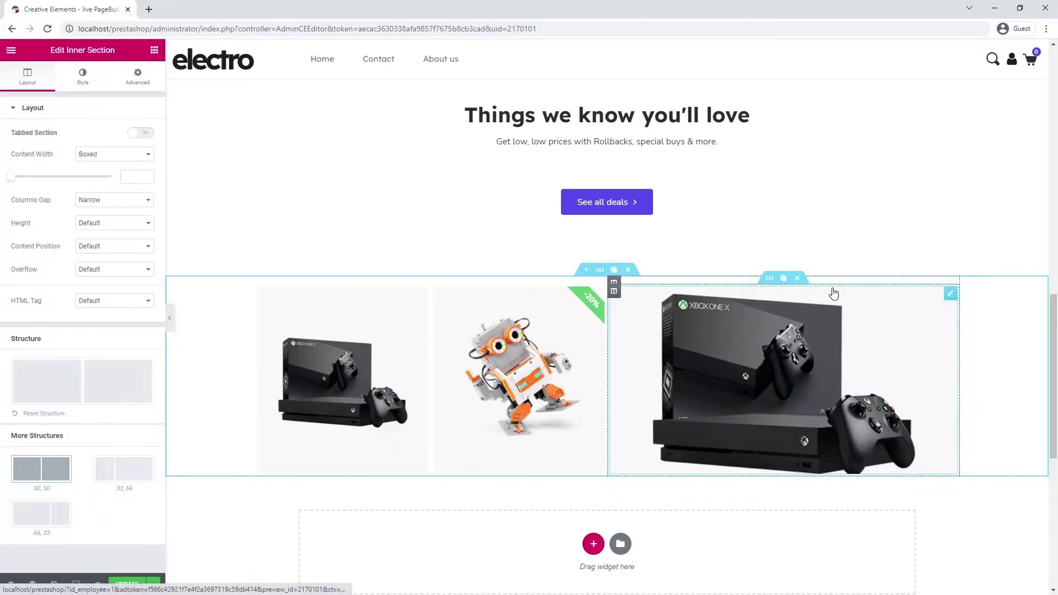
# Step: Change the image of the wide Xbox tile in the second outer column to tv-big
pyautogui.click(807, 343)
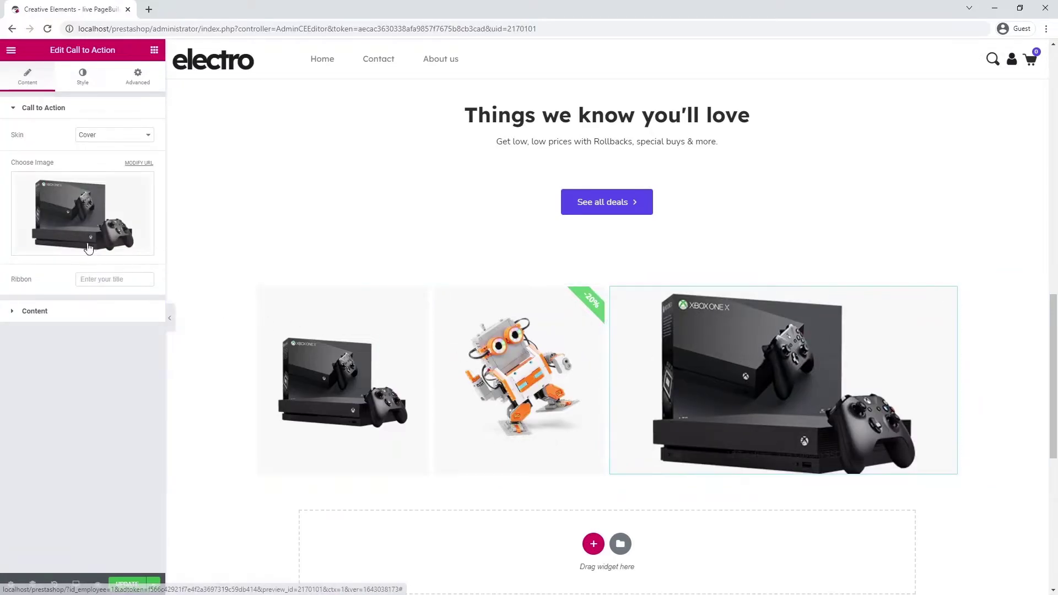
pyautogui.click(74, 224)
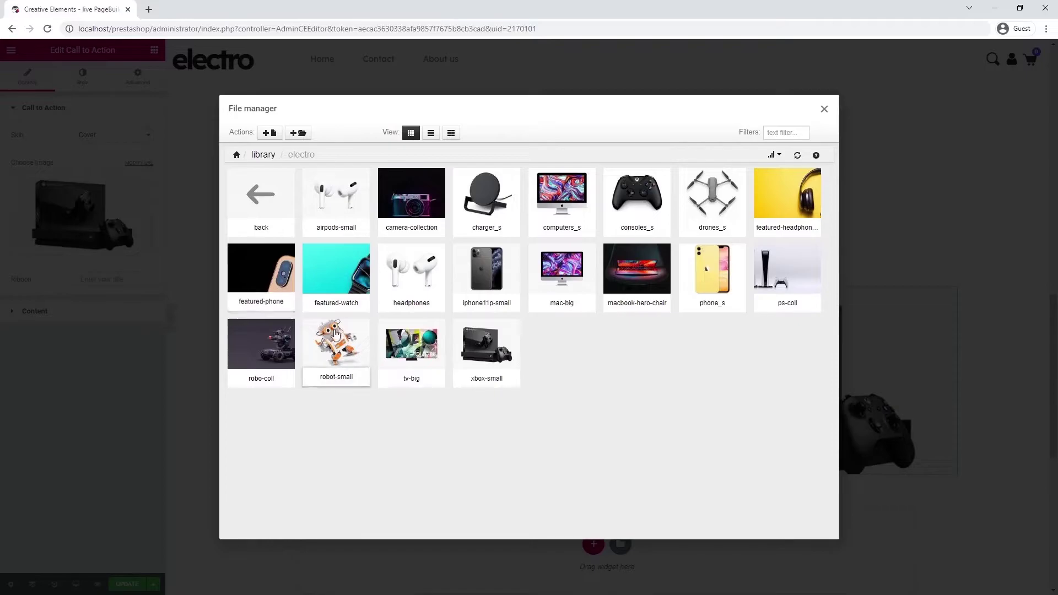
pyautogui.click(413, 343)
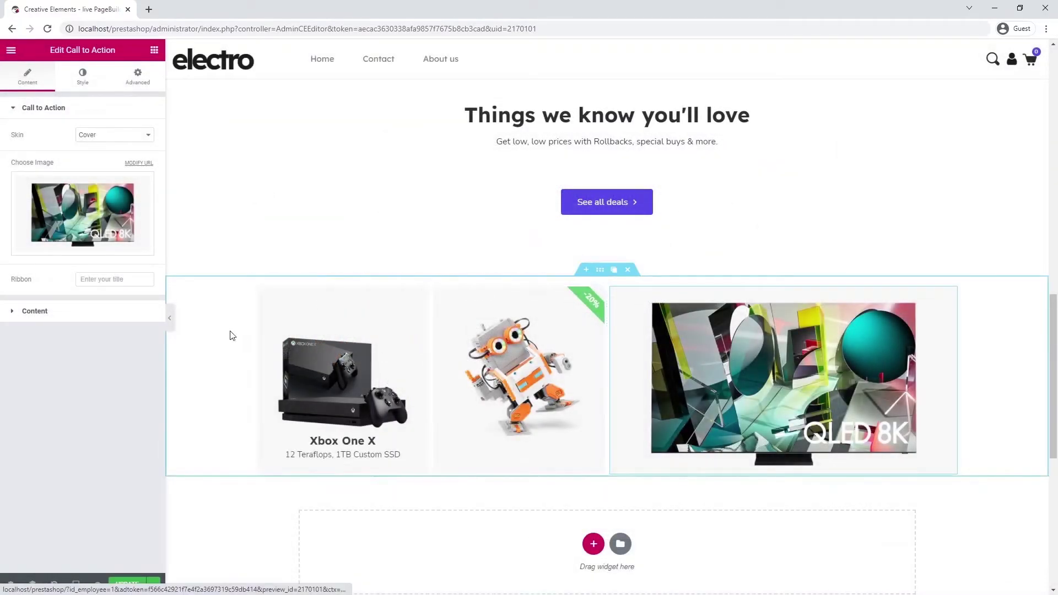
# Step: Set the TV tile's title to "85" Class Q900TS" and its description to "QLED 8K UHD HDR Smart TV"
pyautogui.click(71, 311)
pyautogui.click(62, 209)
pyautogui.hotkey('ctrl', 'a')
pyautogui.write('85" Class Q900TS')
pyautogui.click(124, 229)
pyautogui.hotkey('ctrl', 'a')
pyautogui.write('QLED 8K UHD HDR Smart TV')
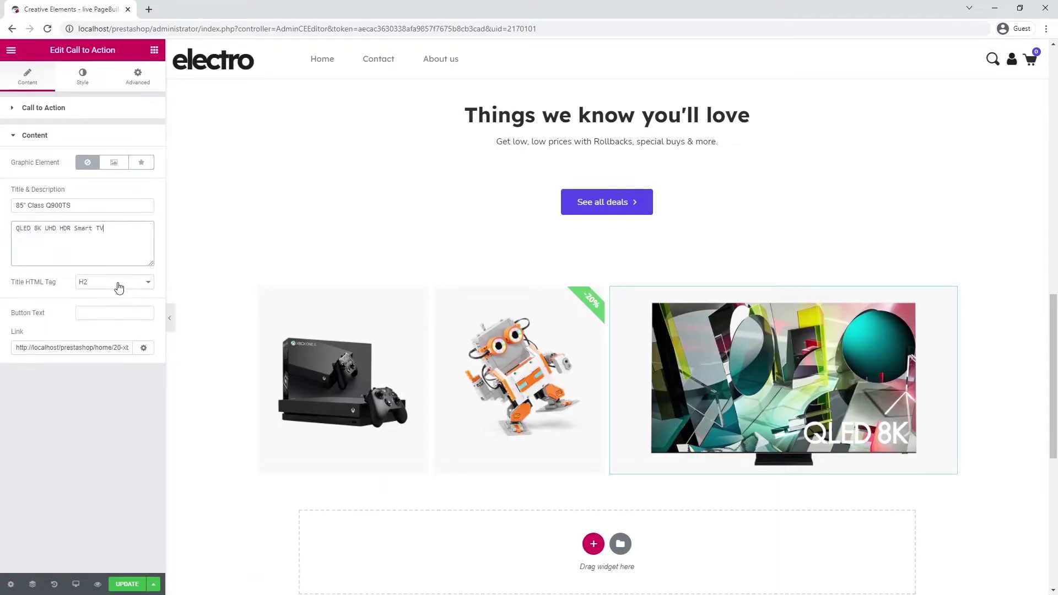
# Step: Replace the TV tile's link with the 85" Class Q900TS product page
pyautogui.click(109, 347)
pyautogui.hotkey('ctrl', 'a')
pyautogui.write('85')
pyautogui.click(107, 367)
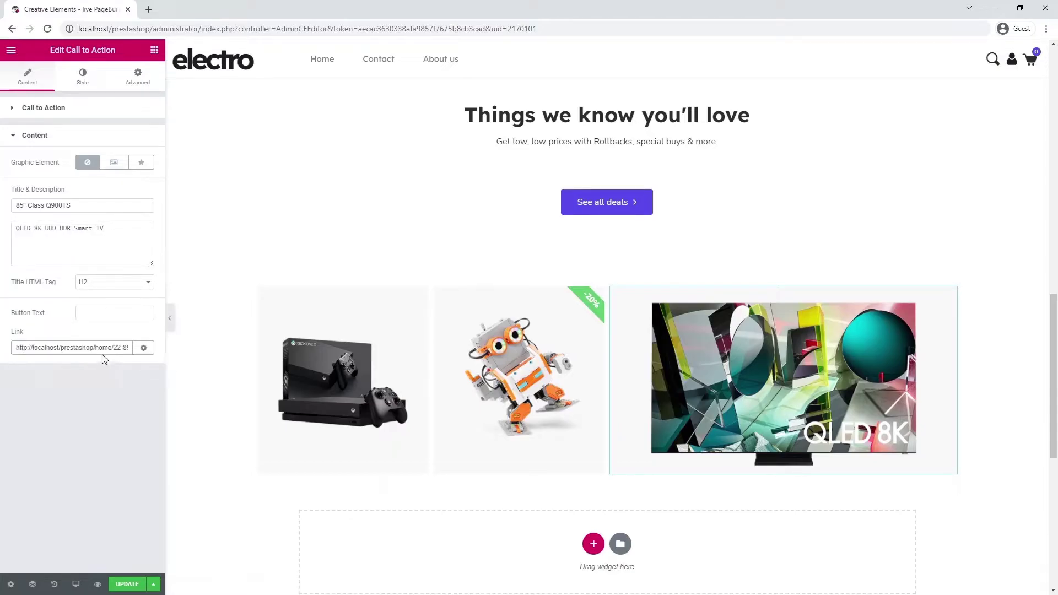
# Step: Set the TV tile's minimum height to 680 px
pyautogui.click(71, 81)
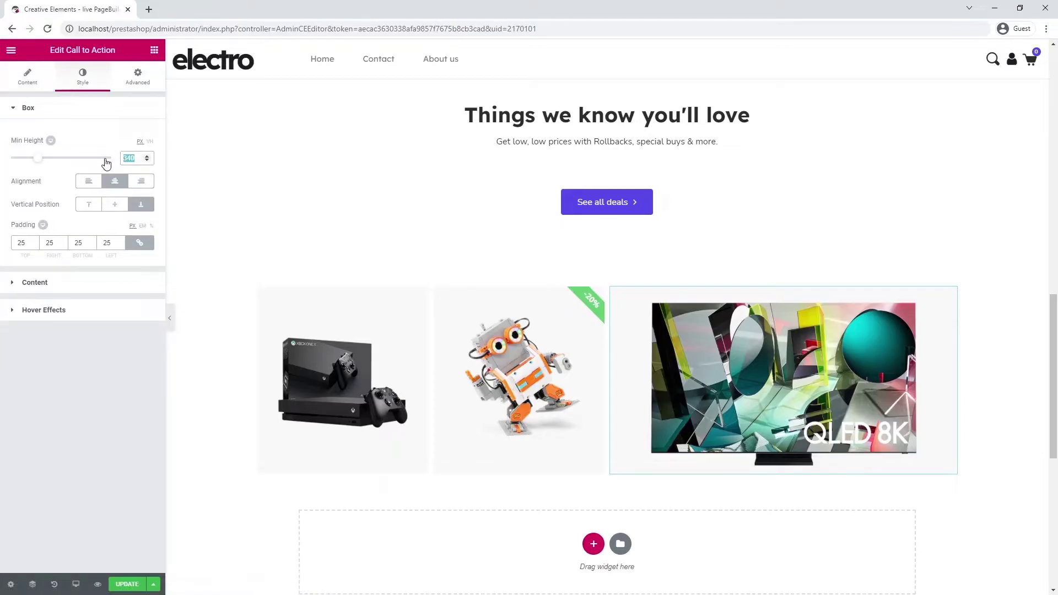
pyautogui.write('680')
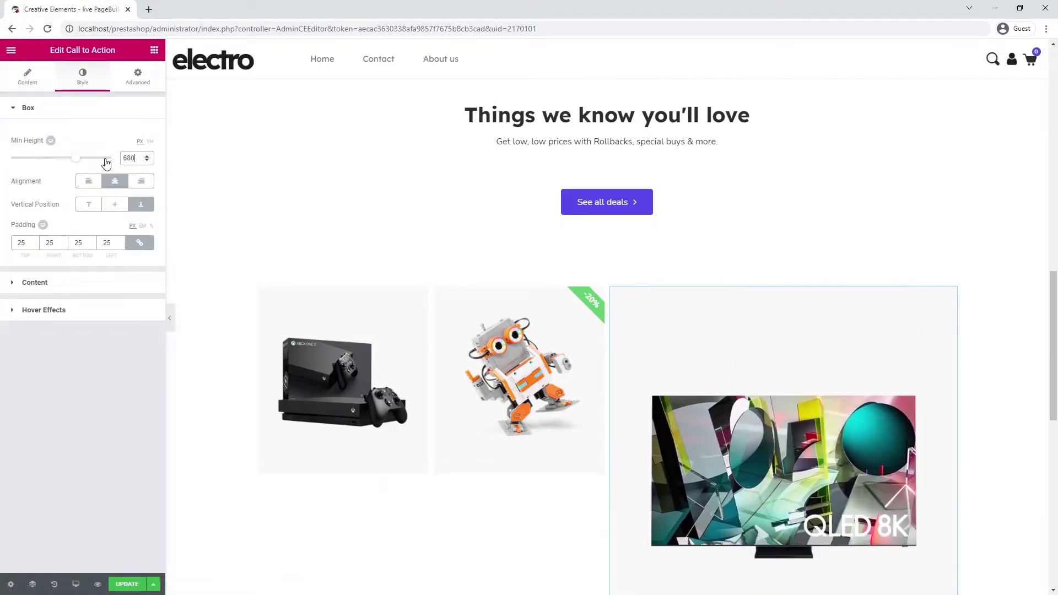
pyautogui.scroll(-1, 858, 378)
pyautogui.scroll(-1, 858, 378)
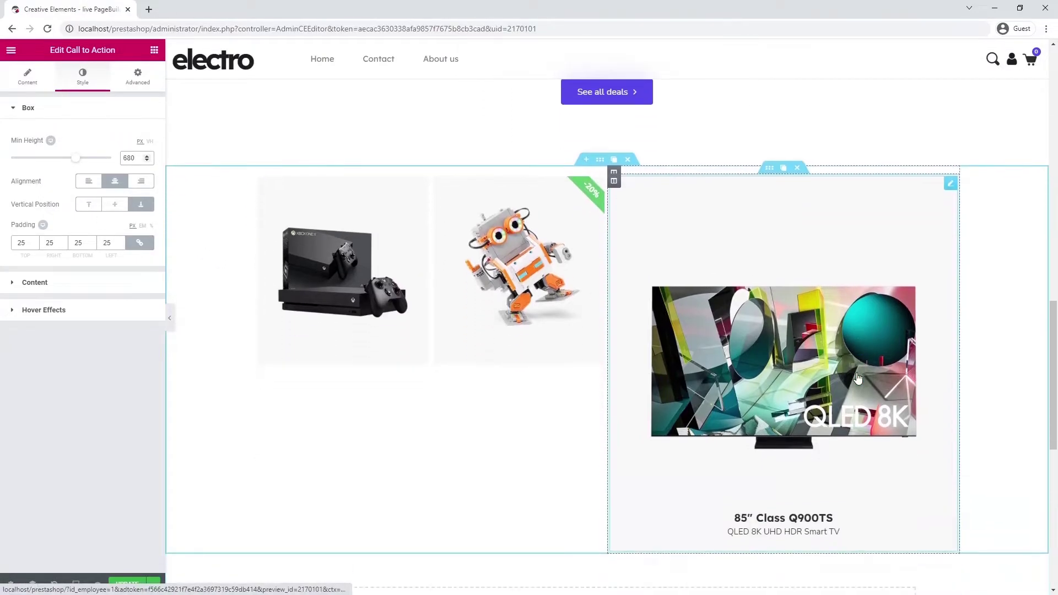
# Step: Duplicate the TV tile's inner section and move a copy below the Xbox and robot tiles in the first outer column
pyautogui.click(783, 169)
pyautogui.scroll(-2, 792, 221)
pyautogui.moveTo(769, 383); pyautogui.dragTo(412, 315)
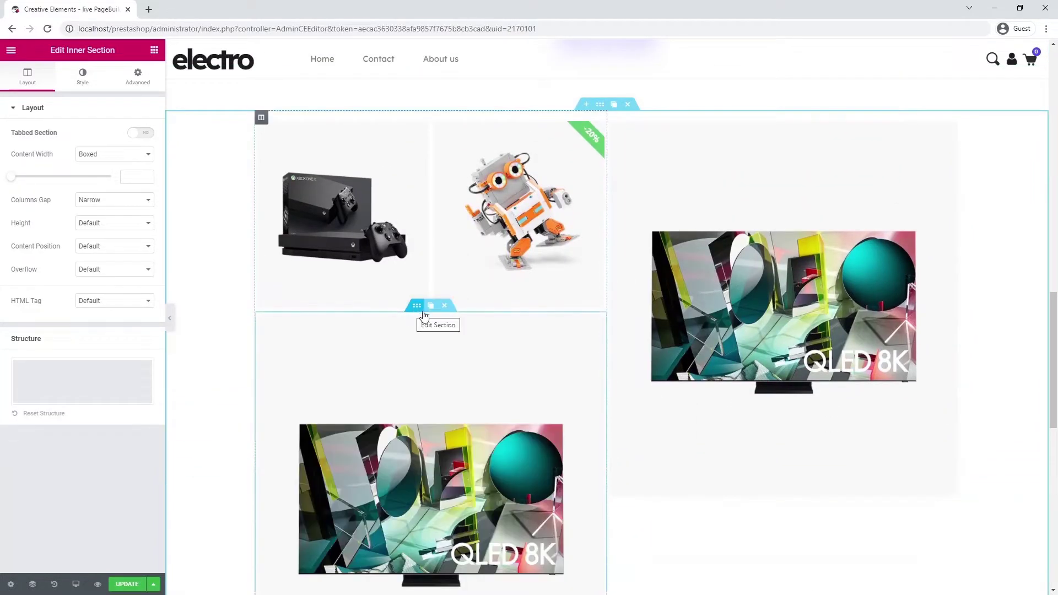
# Step: Change the image of the copied TV tile in the first outer column to mac-big
pyautogui.scroll(-2, 426, 331)
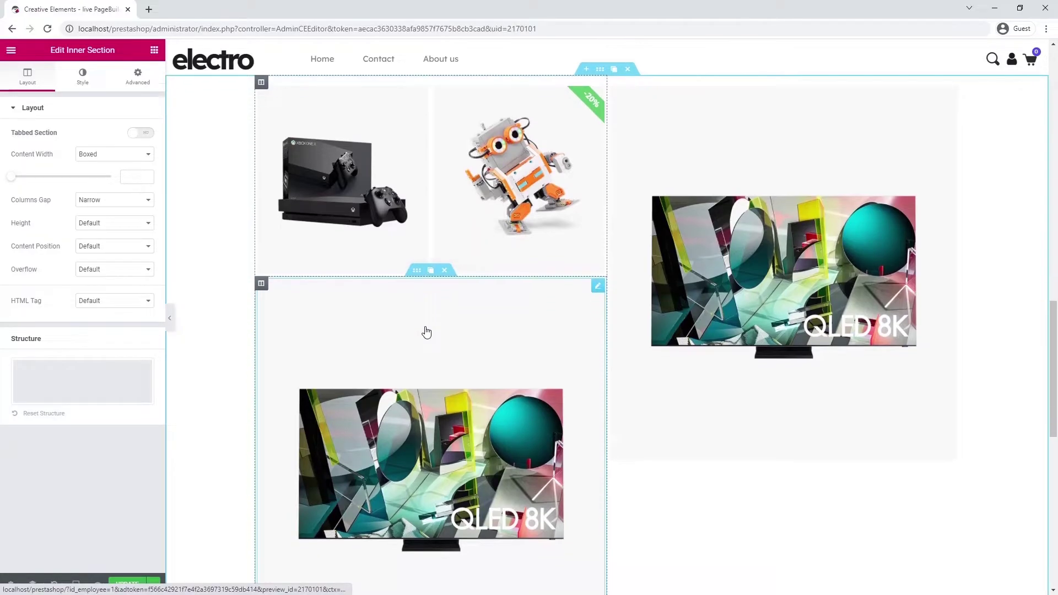
pyautogui.click(417, 331)
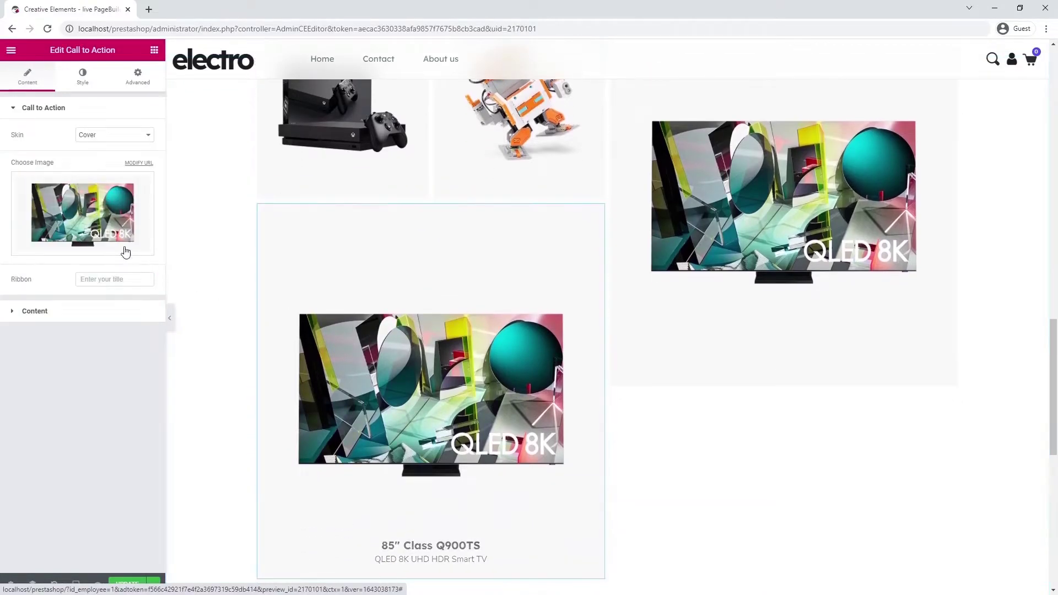
pyautogui.click(97, 224)
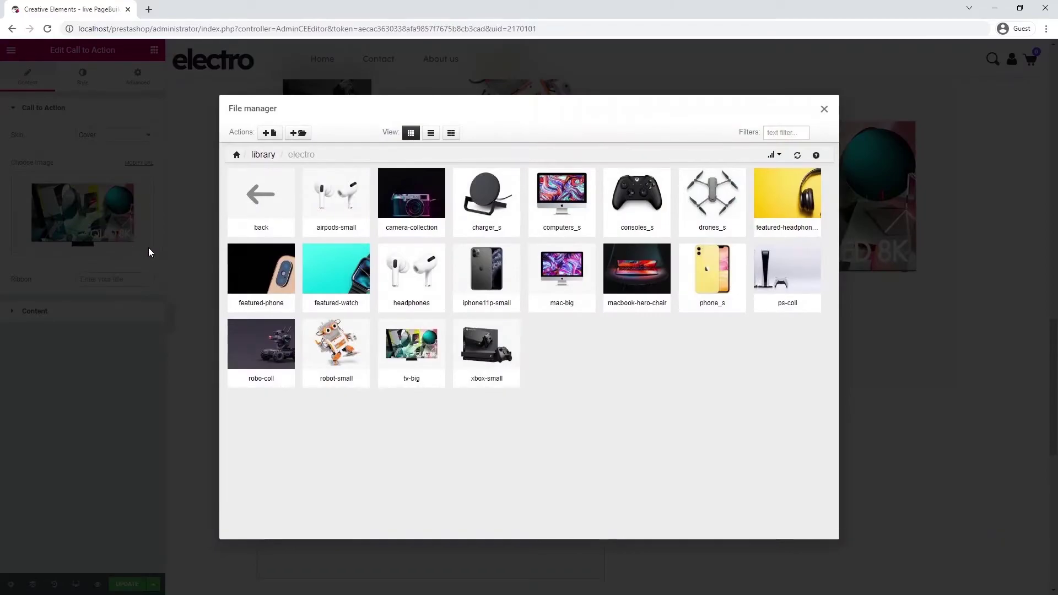
pyautogui.click(553, 278)
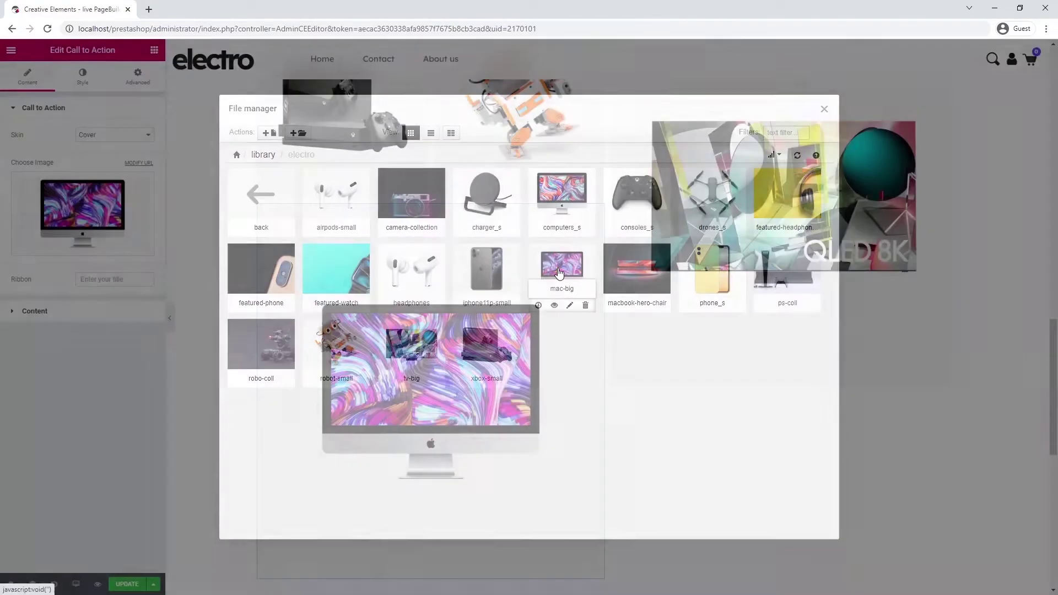
# Step: Set the Mac tile's title to "Apple iMac 27"" and its description to "3.7GHz 6-Core Processor"
pyautogui.click(99, 312)
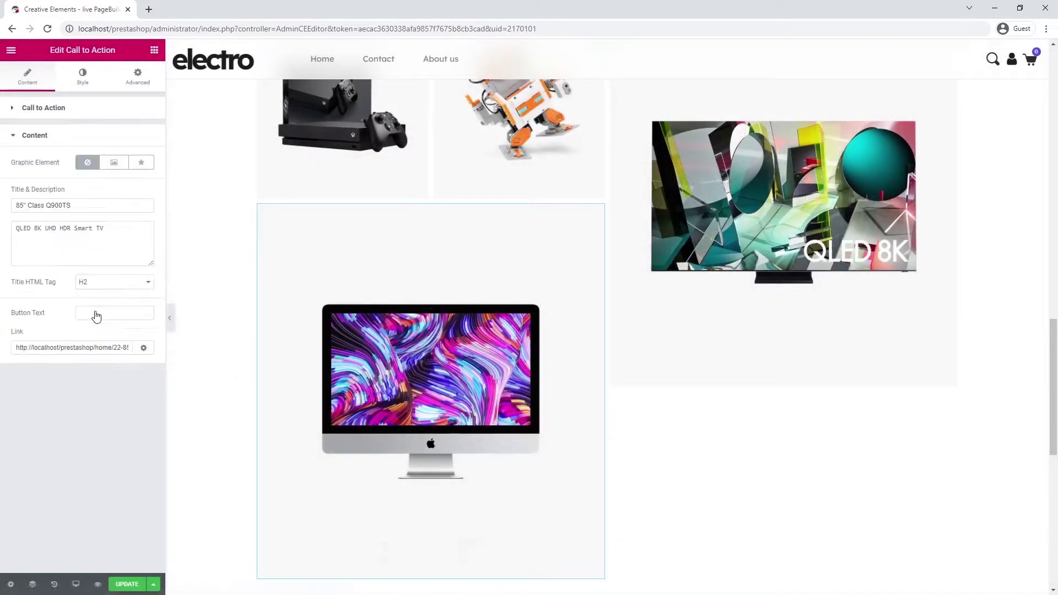
pyautogui.tripleClick(78, 205)
pyautogui.write('Apple iMac 27"')
pyautogui.click(110, 229)
pyautogui.tripleClick(111, 225)
pyautogui.write('3.7GHz 6-Core Processor')
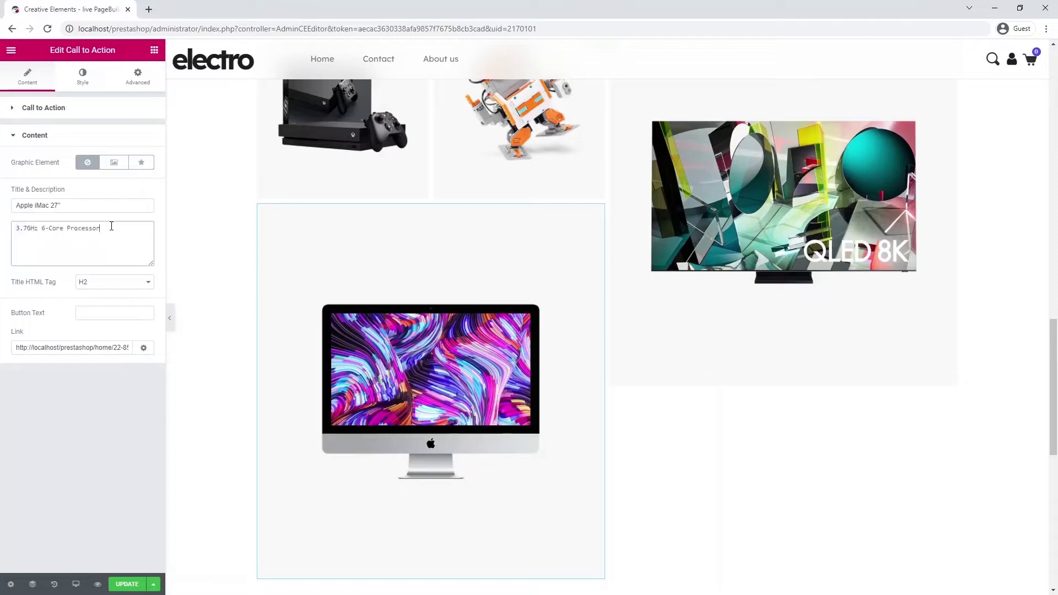
# Step: Replace the Mac tile's link with the Apple iMac product page
pyautogui.click(97, 350)
pyautogui.tripleClick(97, 350)
pyautogui.write('ap')
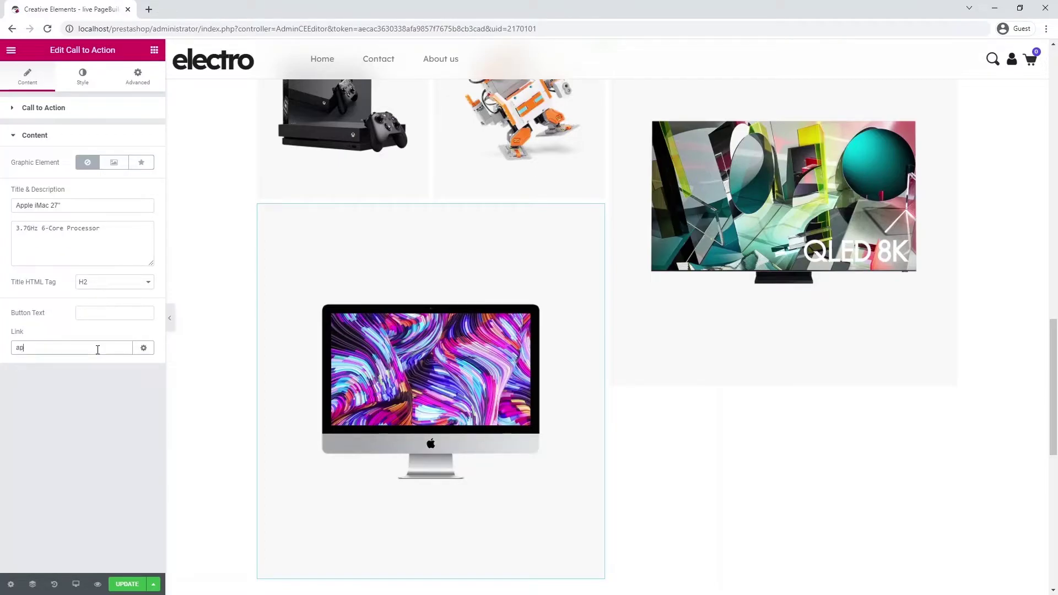
pyautogui.write('p')
pyautogui.click(94, 365)
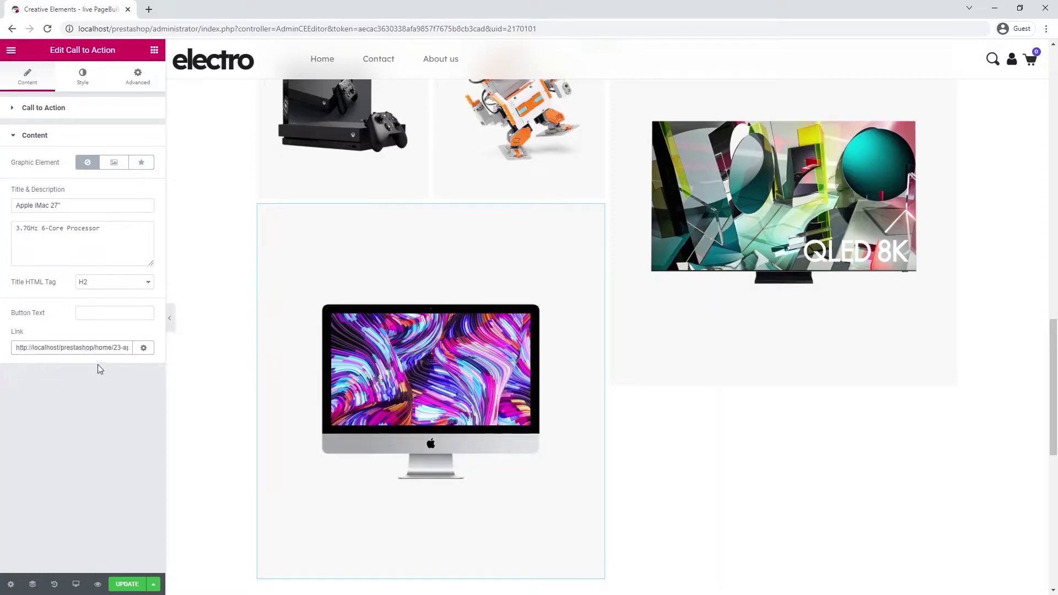
# Step: Duplicate the Xbox and robot inner section and move a copy below the TV tile in the second outer column
pyautogui.scroll(2, 507, 314)
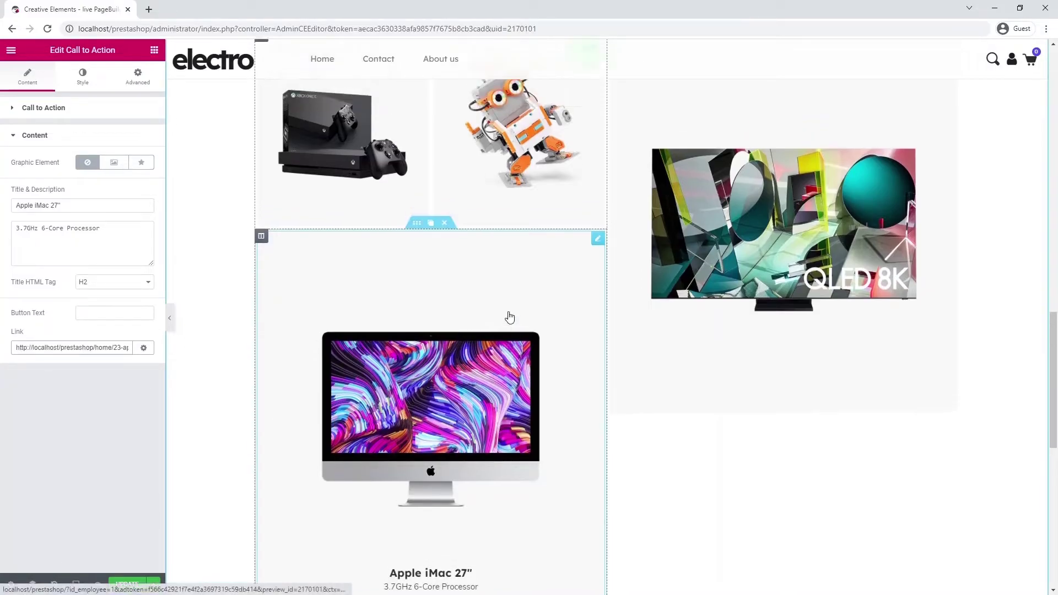
pyautogui.click(430, 112)
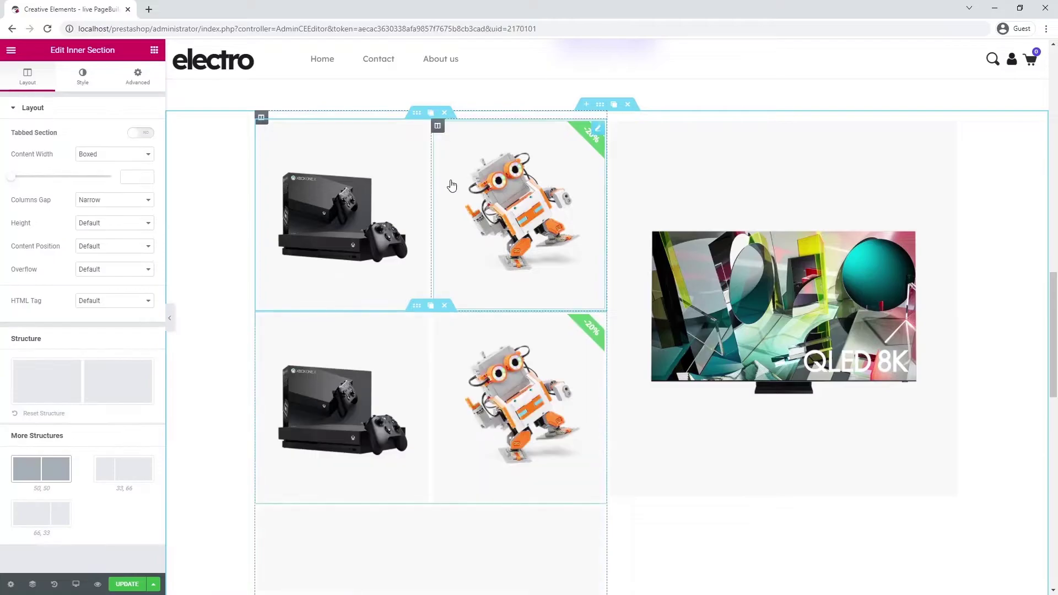
pyautogui.scroll(-1, 461, 228)
pyautogui.scroll(-2, 460, 228)
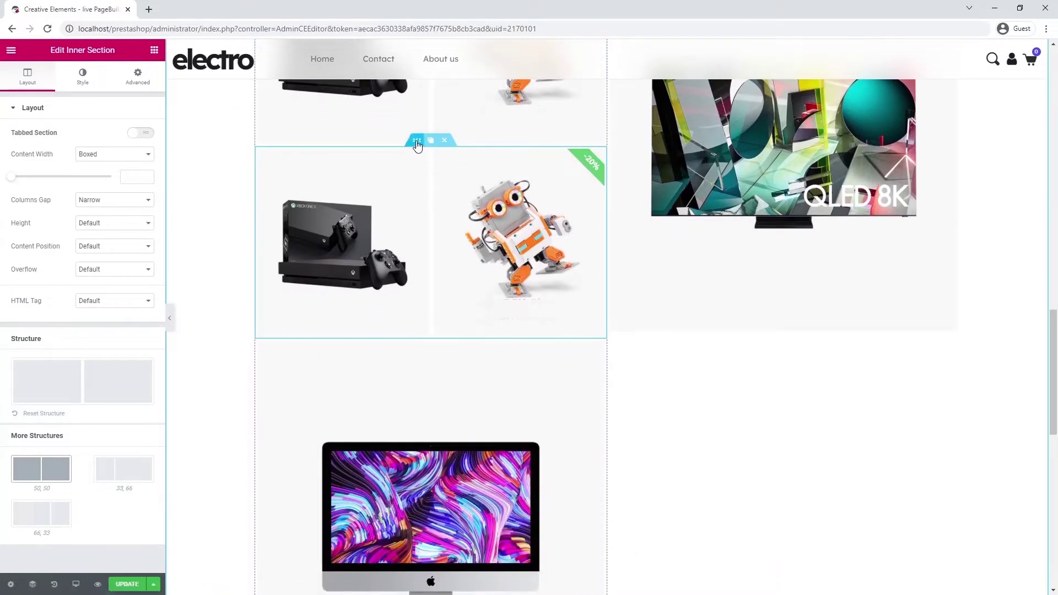
pyautogui.moveTo(417, 142); pyautogui.dragTo(763, 358)
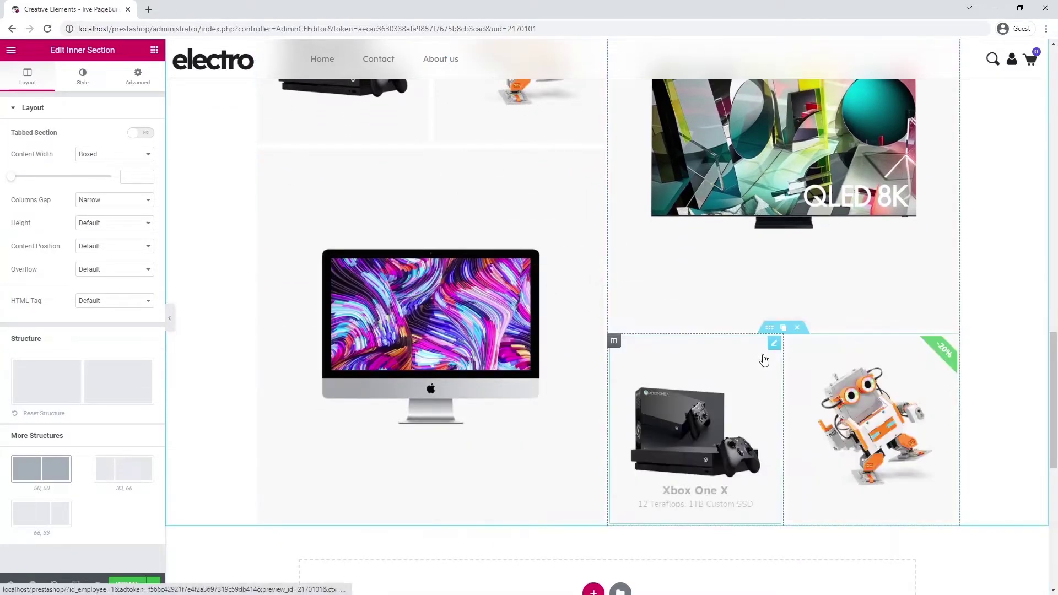
# Step: Change the copied Xbox tile's image to airpods-small and set its ribbon text to "NEW"
pyautogui.click(763, 359)
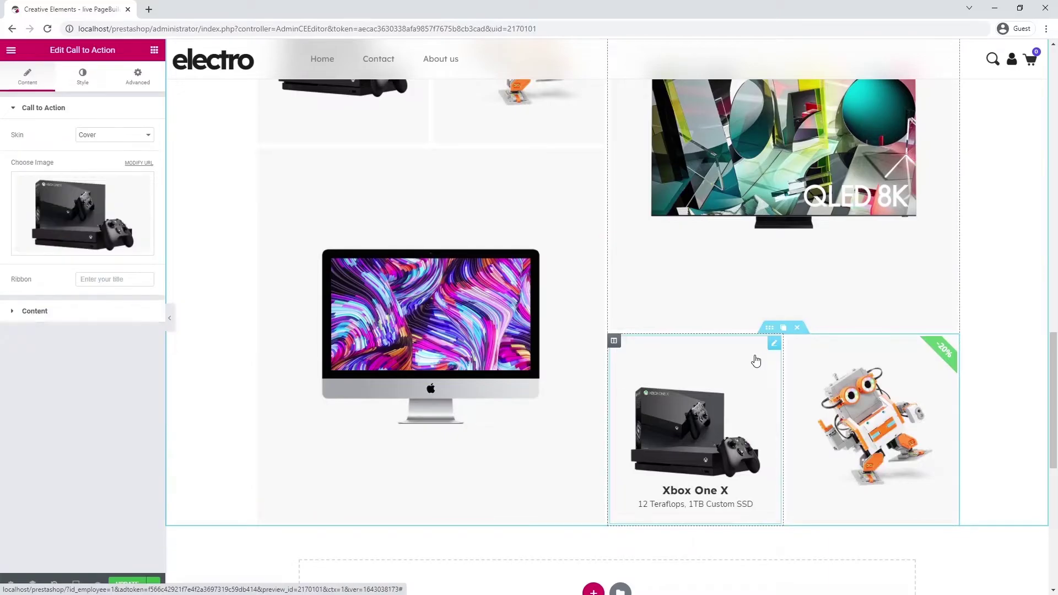
pyautogui.click(87, 222)
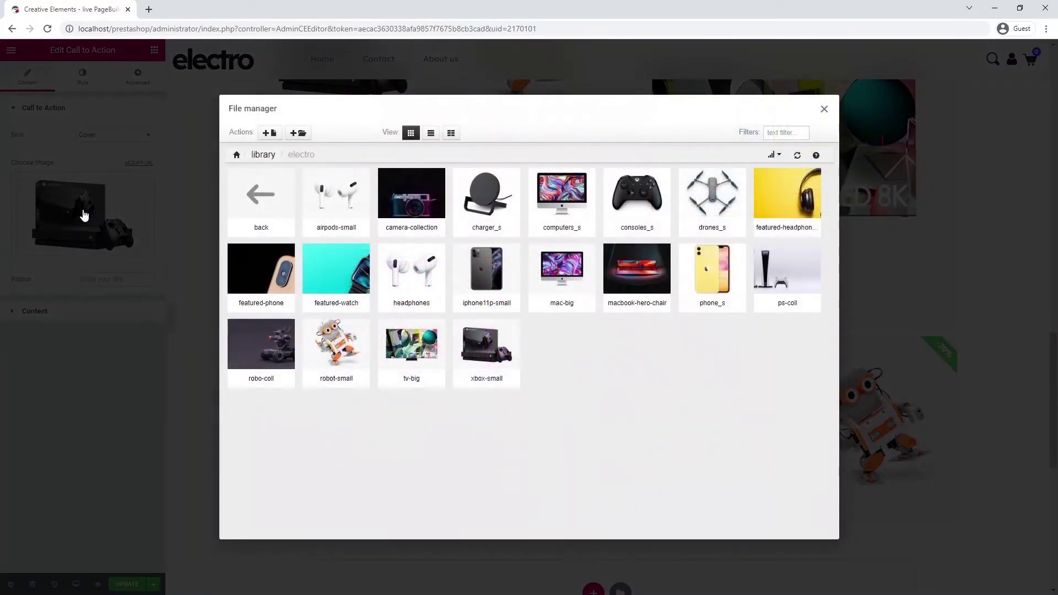
pyautogui.click(336, 196)
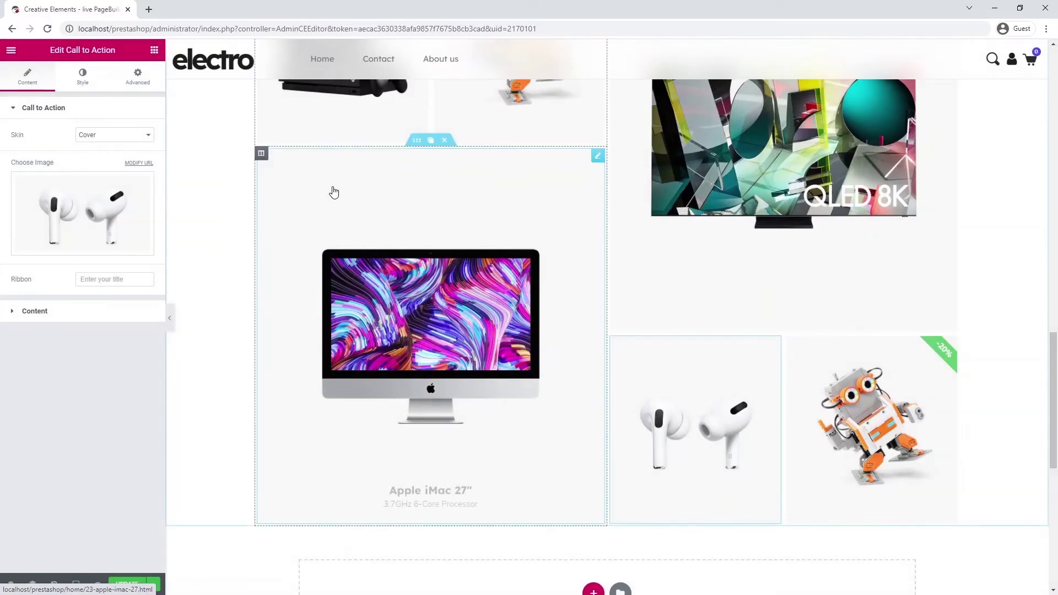
pyautogui.click(85, 280)
pyautogui.write('NEW')
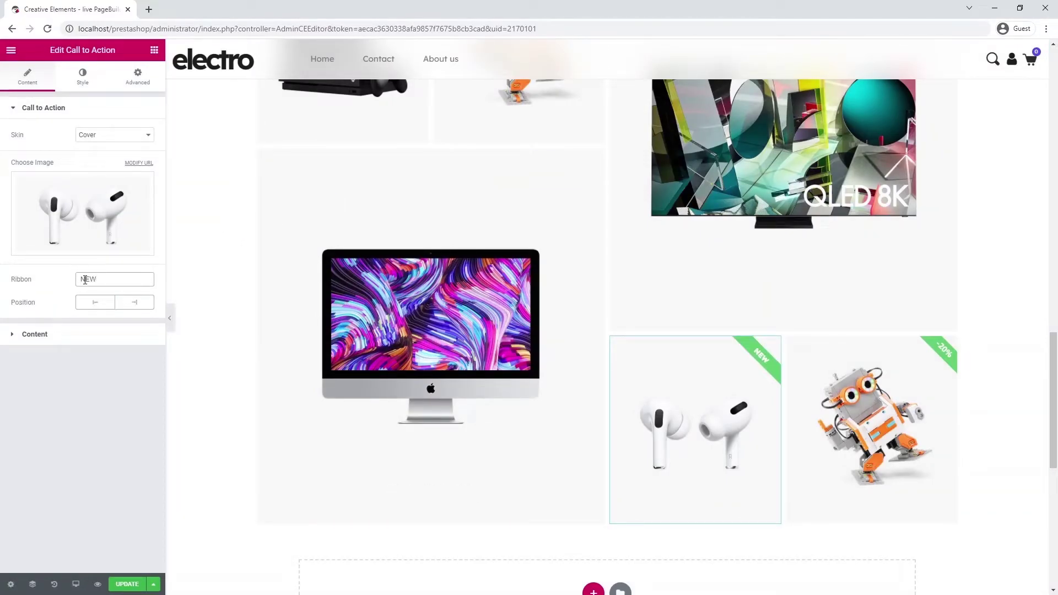
# Step: Set the AirPods tile's title to "AirPods Pro" and its description to "Active Noise Cancellation"
pyautogui.click(77, 336)
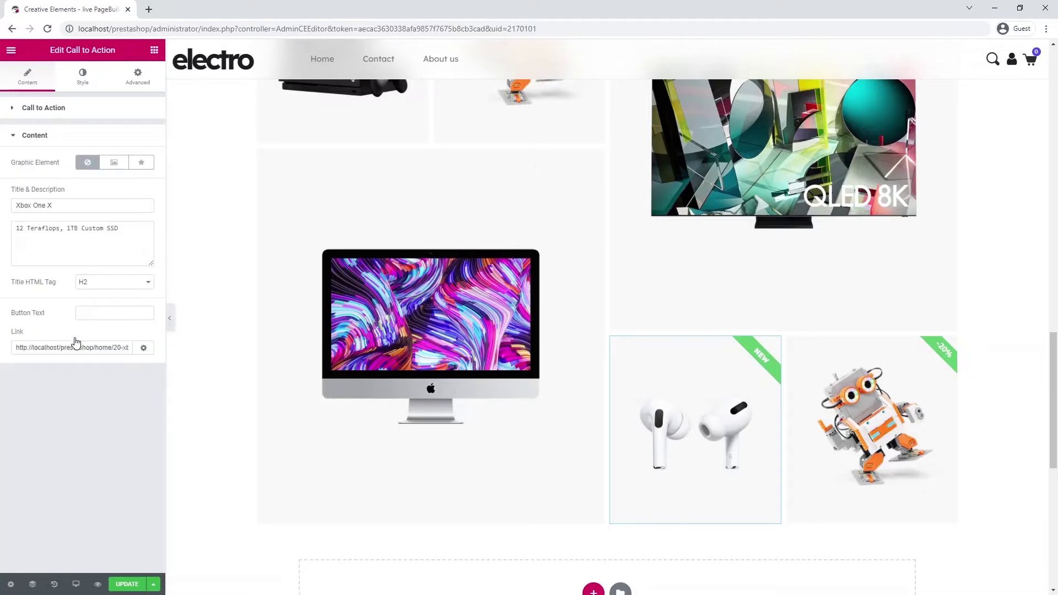
pyautogui.click(58, 206)
pyautogui.hotkey('ctrl', 'a')
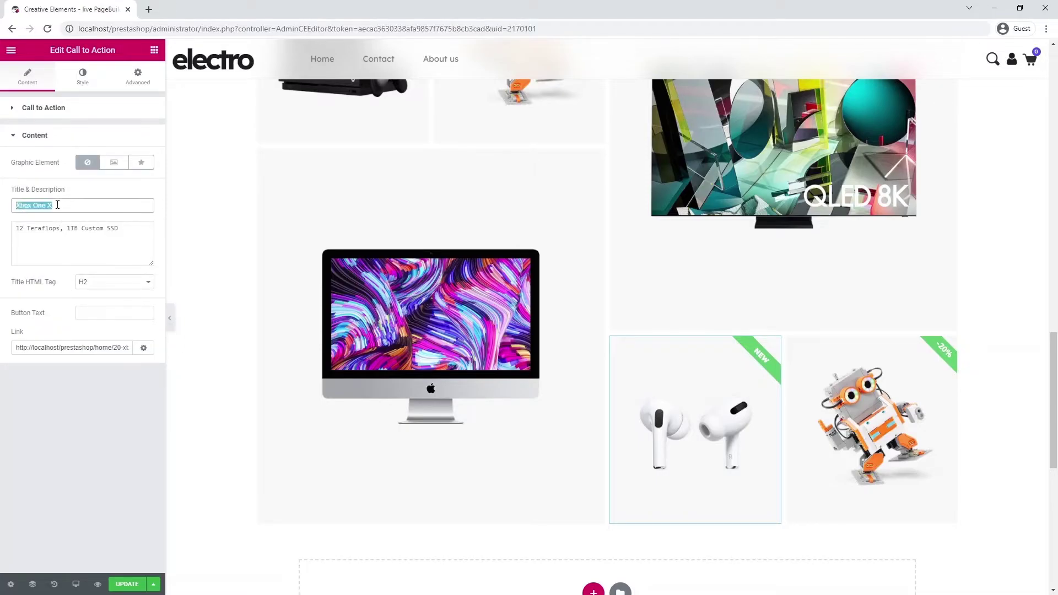
pyautogui.write('AirPods Pro')
pyautogui.click(126, 227)
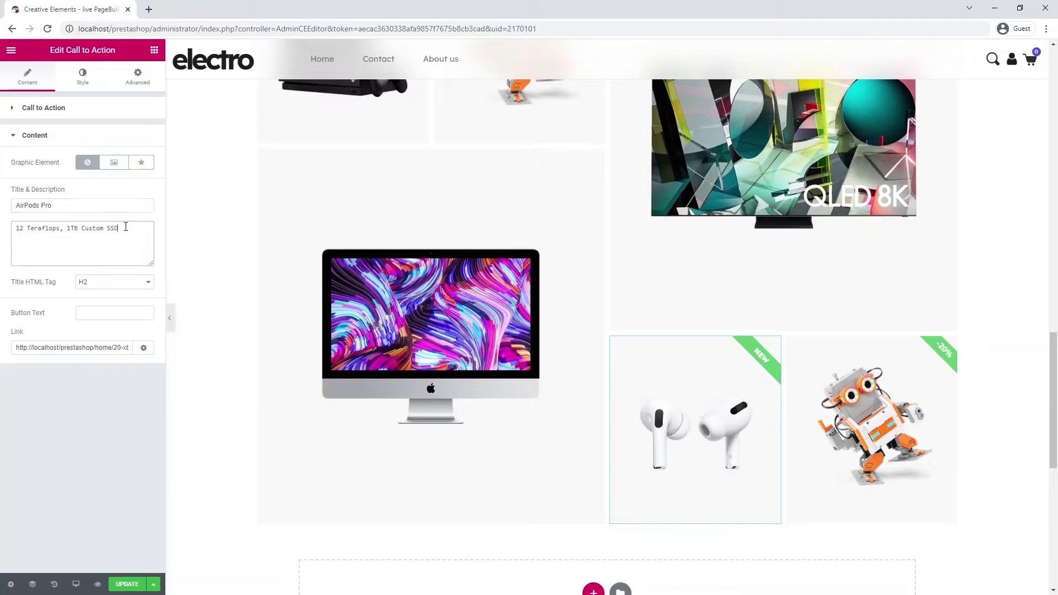
pyautogui.hotkey('ctrl', 'a')
pyautogui.write('Active Noise Cancellation')
# Step: Replace the AirPods tile's link with the AirPods Pro product page
pyautogui.click(84, 345)
pyautogui.hotkey('ctrl', 'a')
pyautogui.write('air')
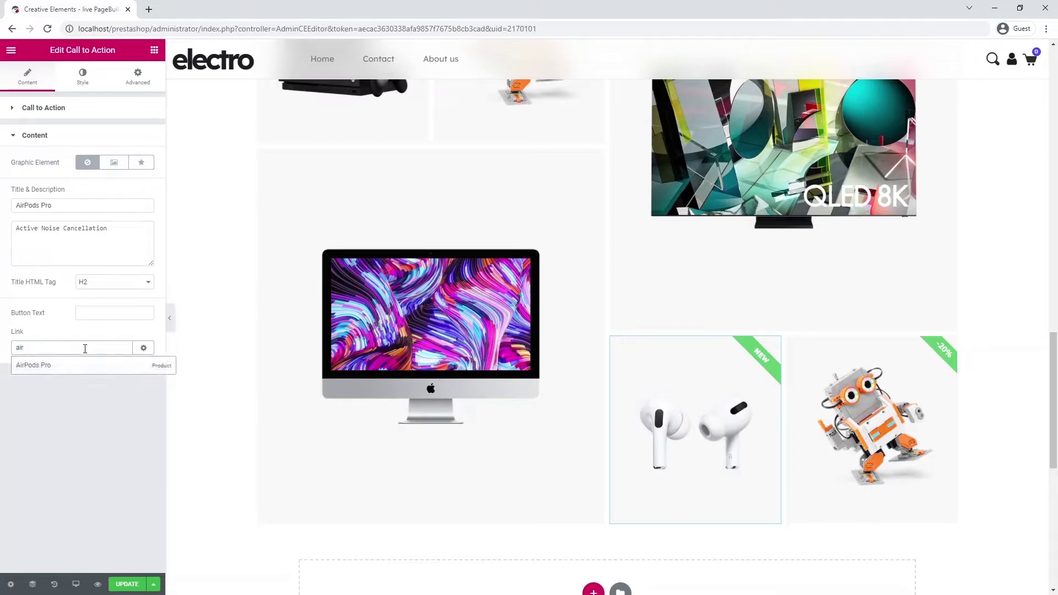
pyautogui.click(84, 367)
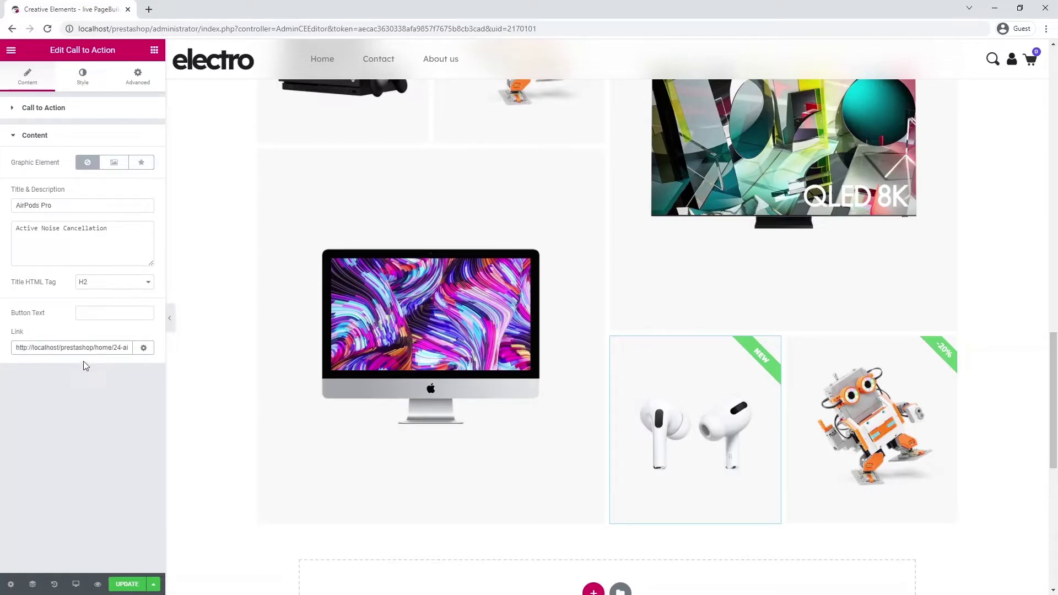
# Step: Style the AirPods tile's ribbon with the dark grey background #545454 and a distance of 24
pyautogui.click(78, 83)
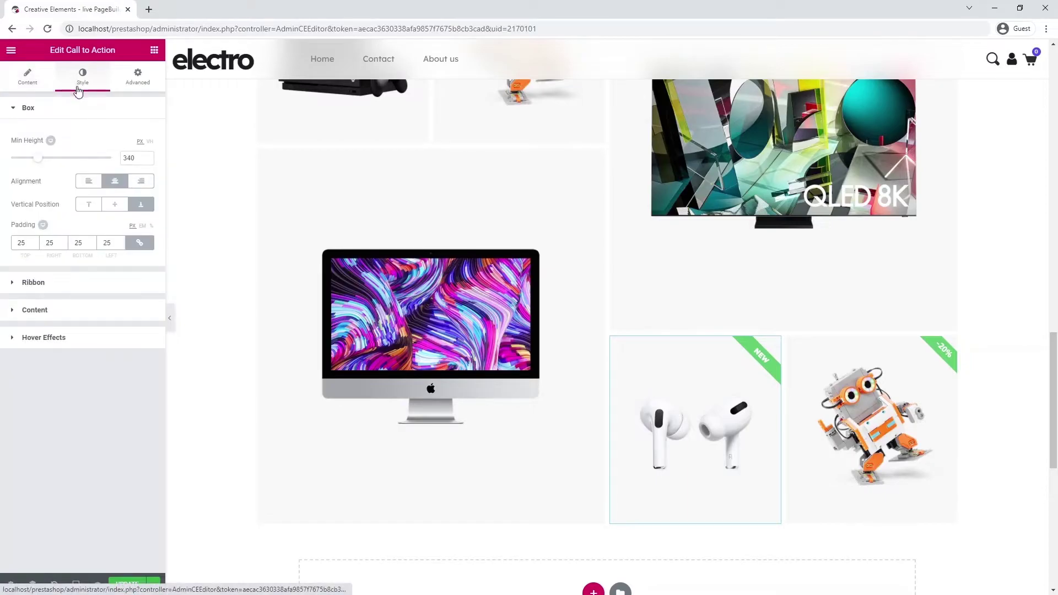
pyautogui.click(73, 283)
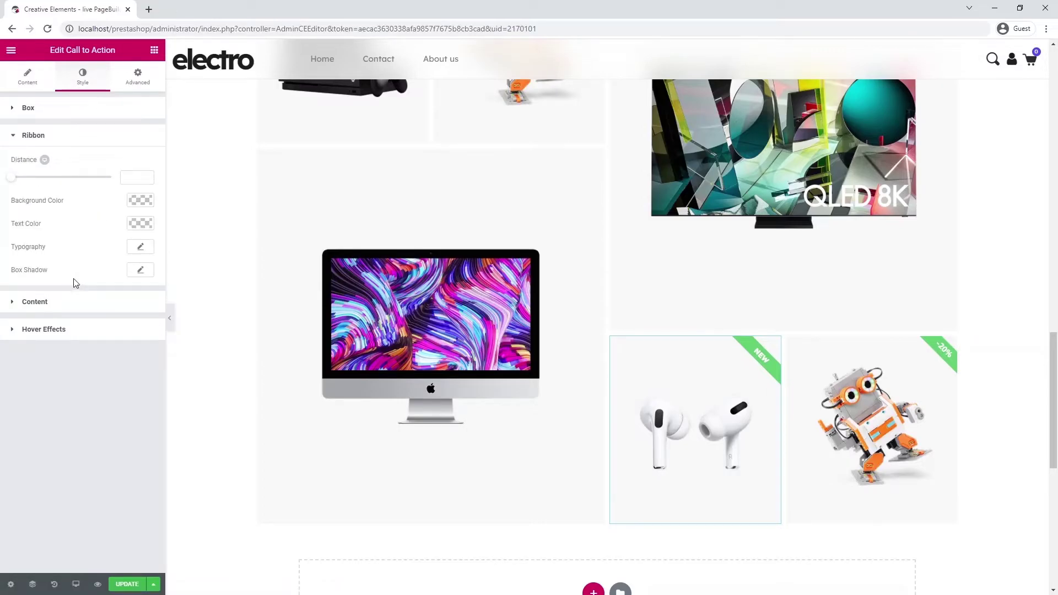
pyautogui.click(141, 200)
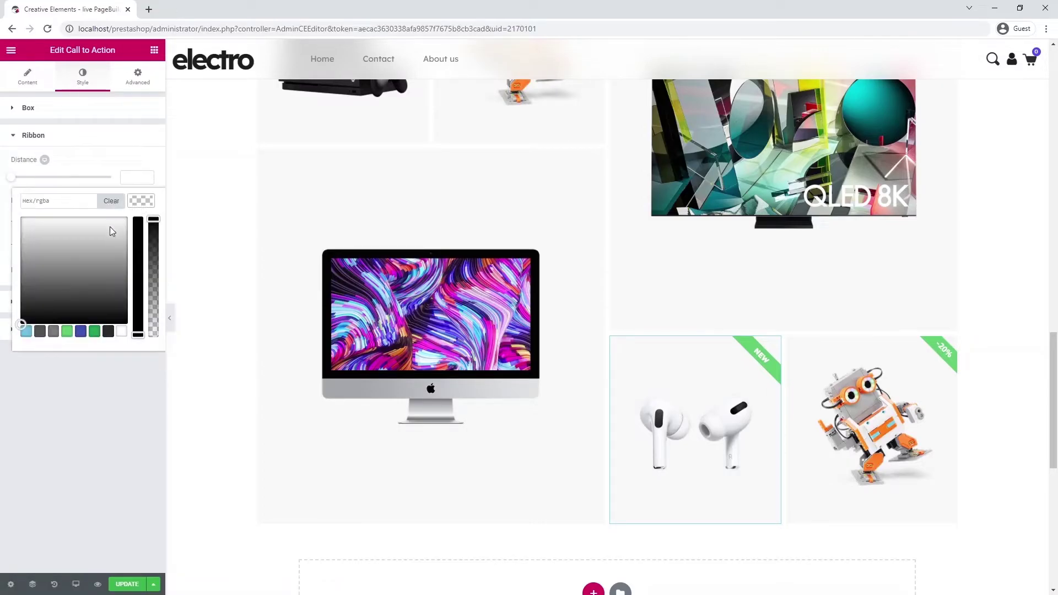
pyautogui.click(40, 331)
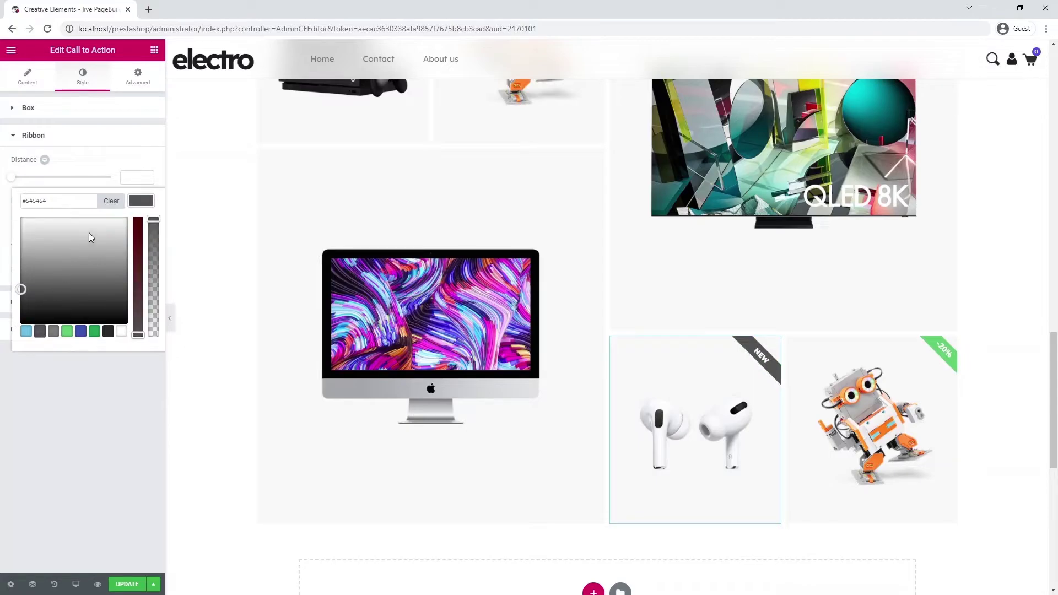
pyautogui.click(141, 201)
pyautogui.click(134, 176)
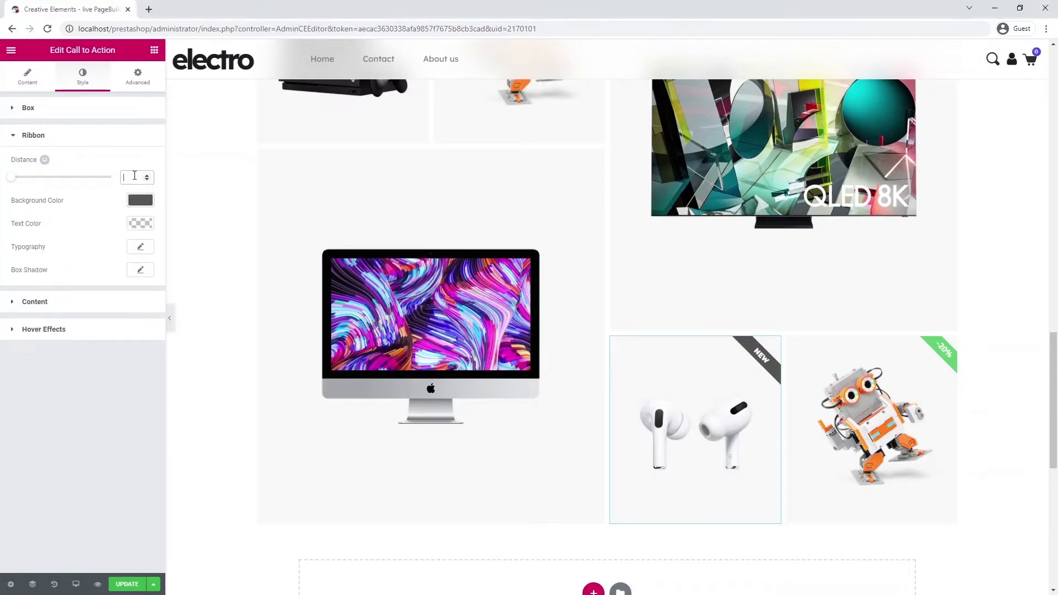
pyautogui.write('24')
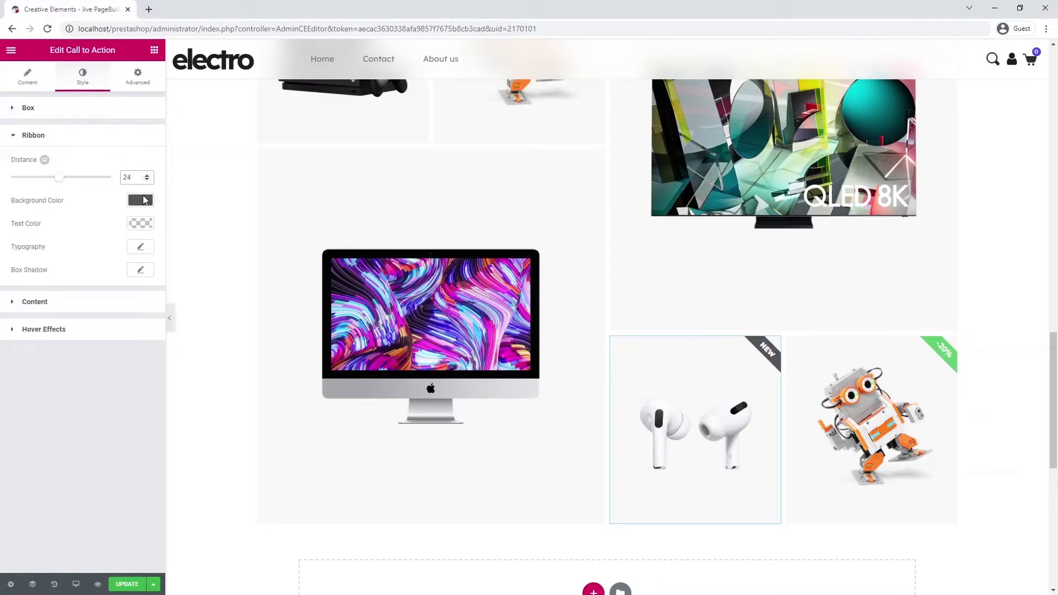
# Step: Change the image of the robot tile beside the AirPods to iphone11p-small and remove its ribbon text
pyautogui.click(894, 435)
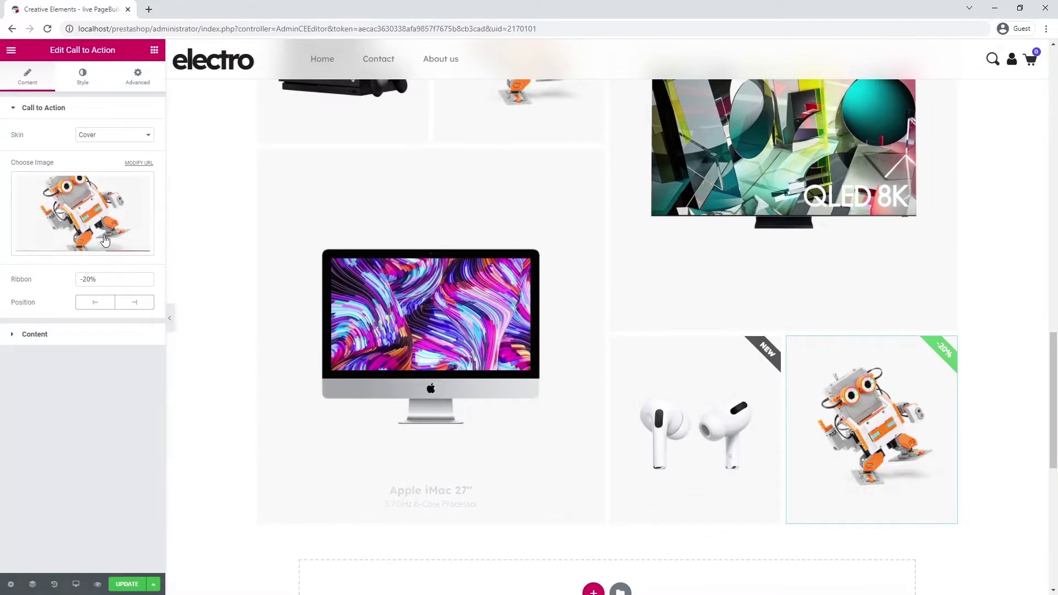
pyautogui.click(95, 208)
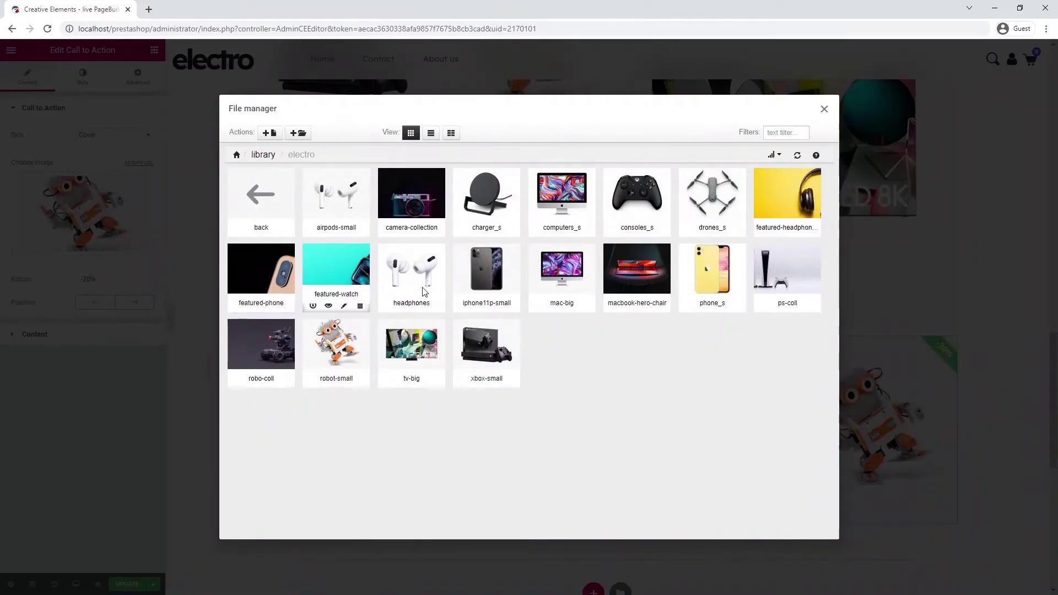
pyautogui.click(496, 270)
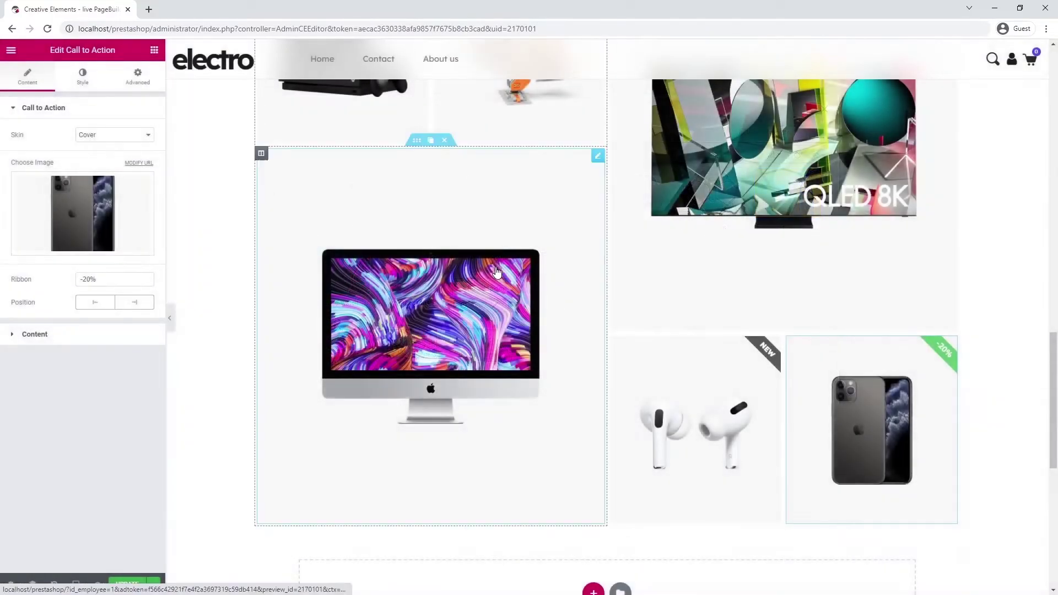
pyautogui.moveTo(118, 278); pyautogui.dragTo(66, 280)
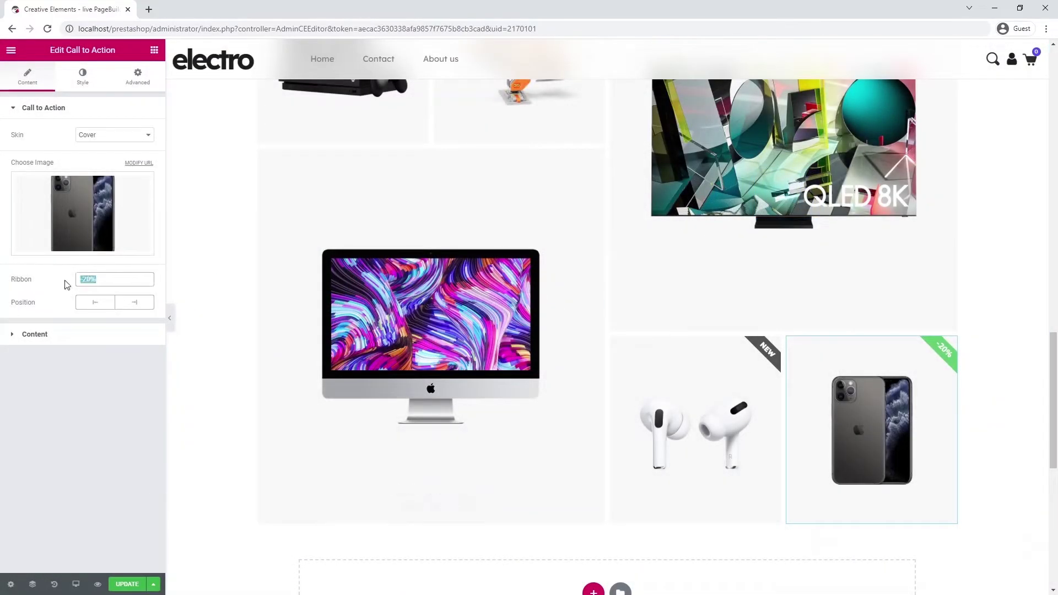
pyautogui.press('BackSpace')
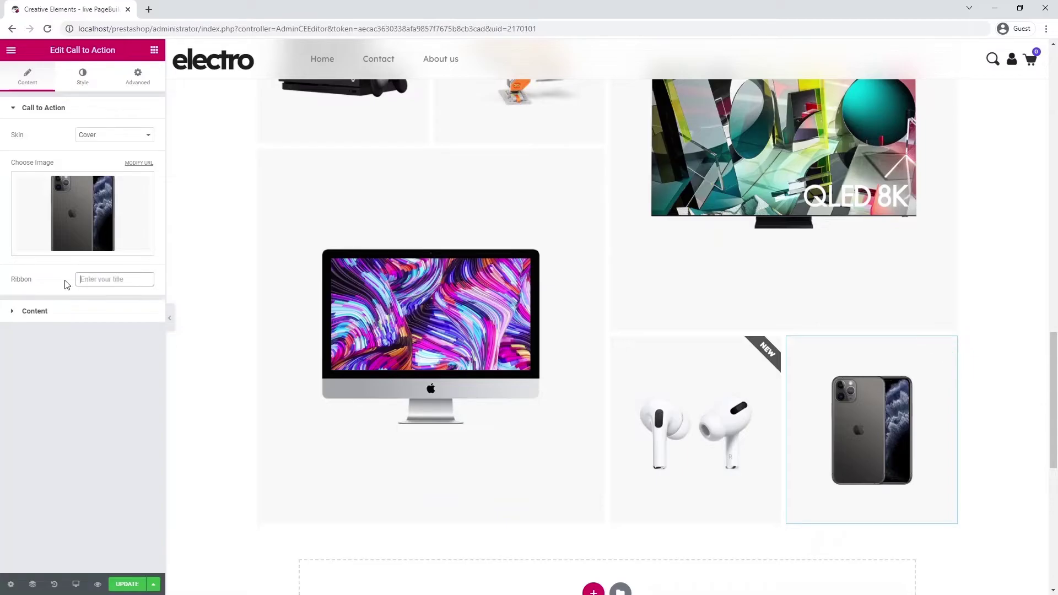
# Step: Set the iPhone tile's title to "iPhone 11 Pro" and its description to "5.8" all-screen OLED, 512GB"
pyautogui.click(62, 314)
pyautogui.click(64, 204)
pyautogui.hotkey('ctrl', 'a')
pyautogui.write('iPhone 11 Pro')
pyautogui.click(90, 227)
pyautogui.hotkey('ctrl', 'a')
pyautogui.write('5.8" all-screen OLED, 512GB')
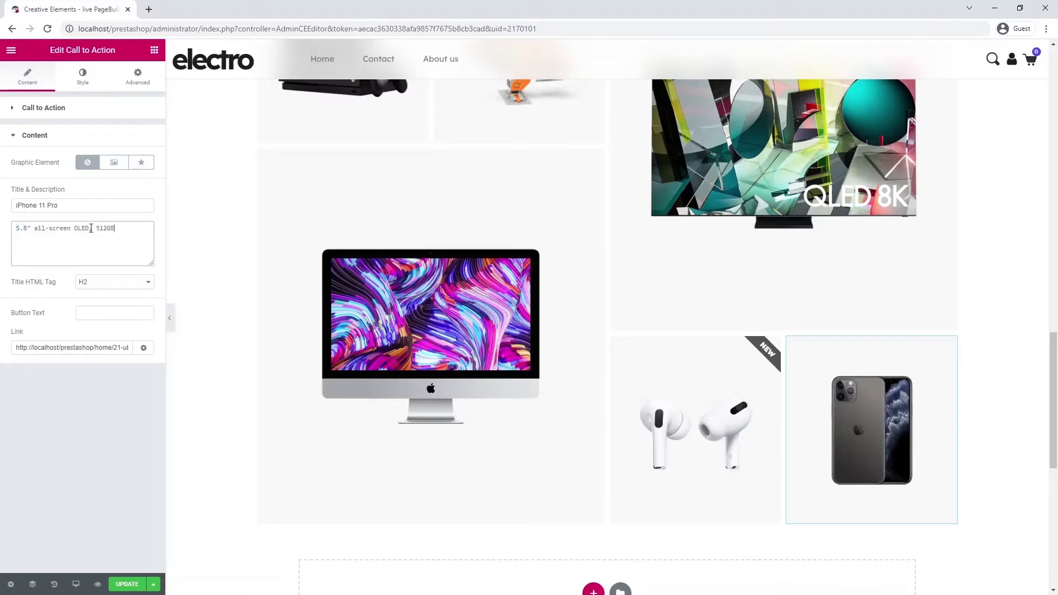
# Step: Replace the iPhone tile's link with the iPhone 11 Pro product page
pyautogui.click(78, 346)
pyautogui.hotkey('ctrl', 'a')
pyautogui.write('ip')
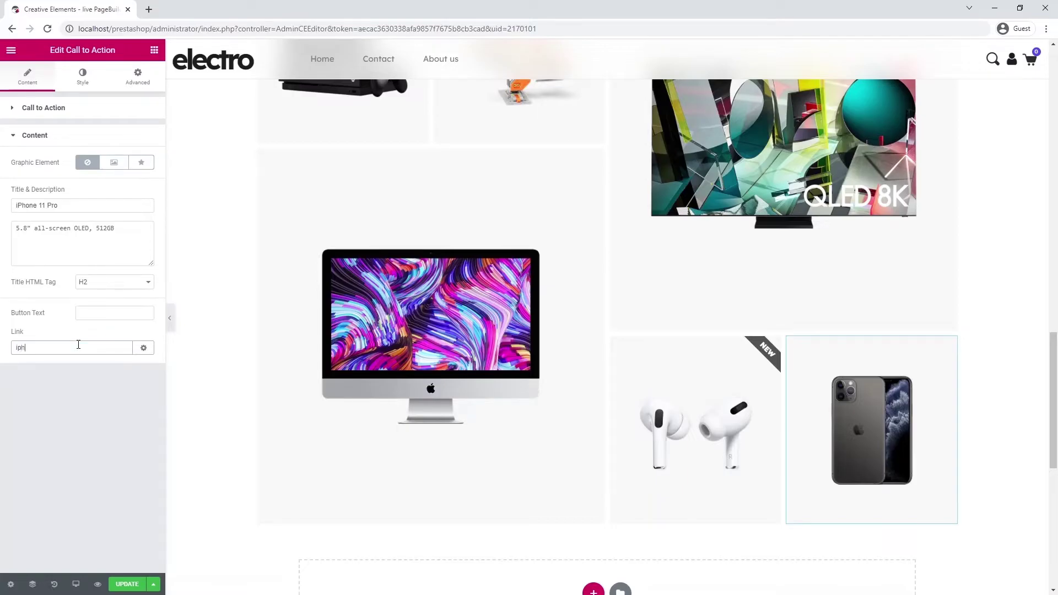
pyautogui.click(81, 364)
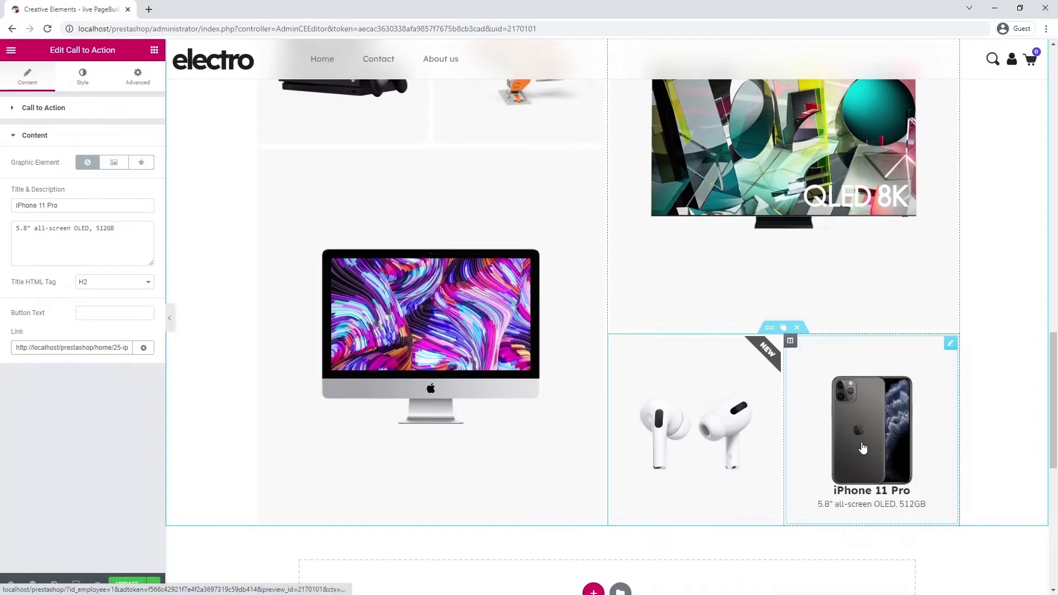
# Step: Set the iPhone tile's padding to 15 px on all sides and preview the promotion section at full width
pyautogui.click(82, 80)
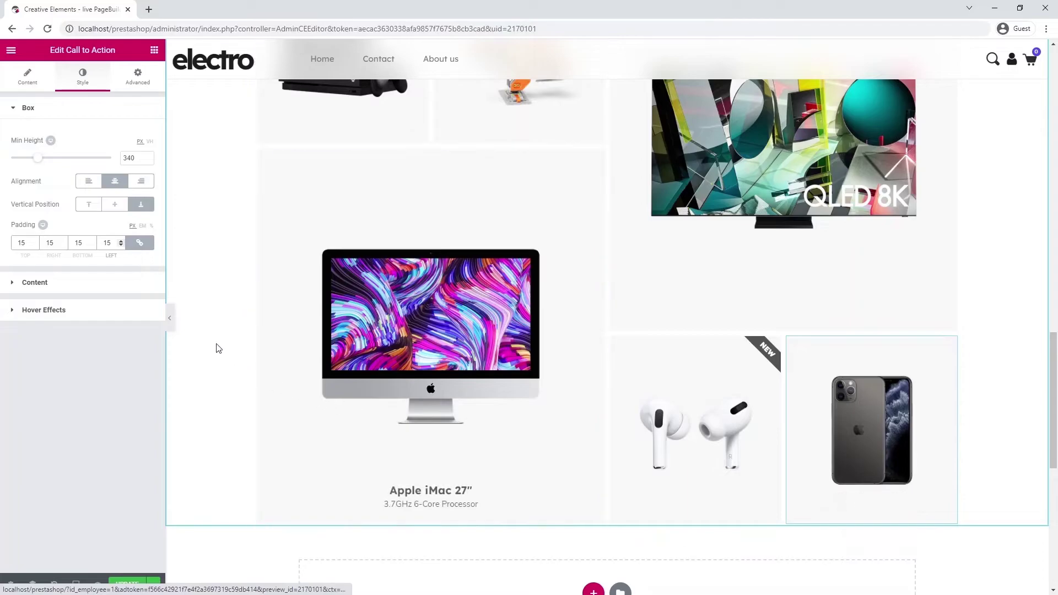
pyautogui.click(171, 319)
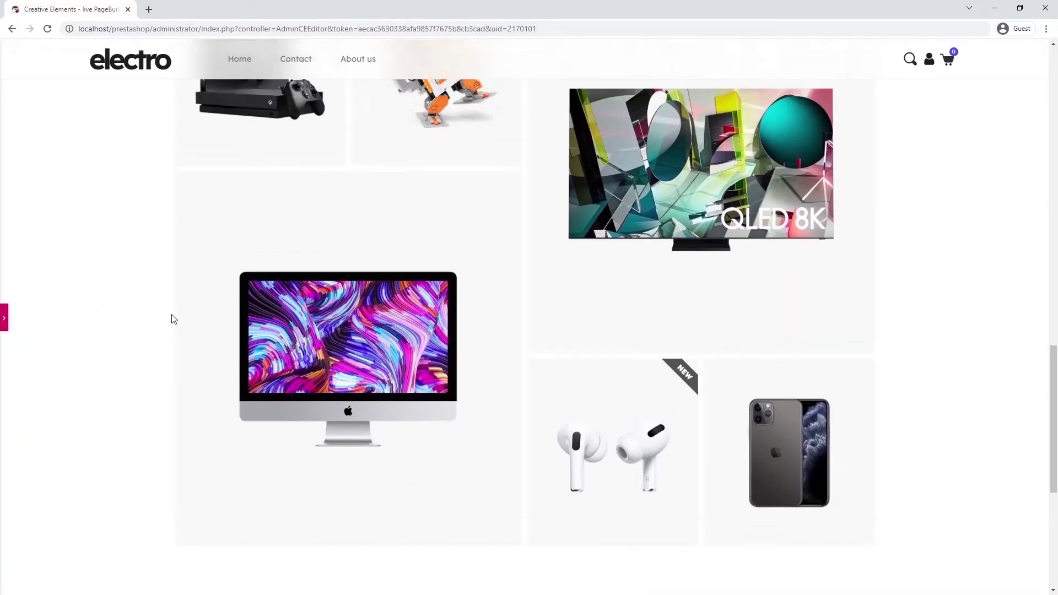
pyautogui.scroll(4, 172, 319)
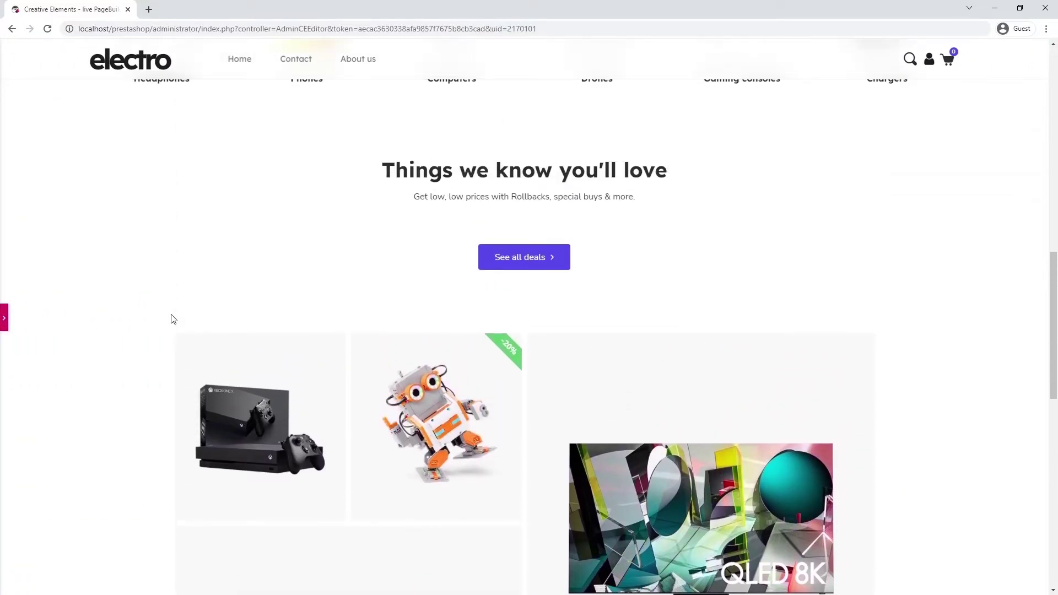
pyautogui.click(3, 319)
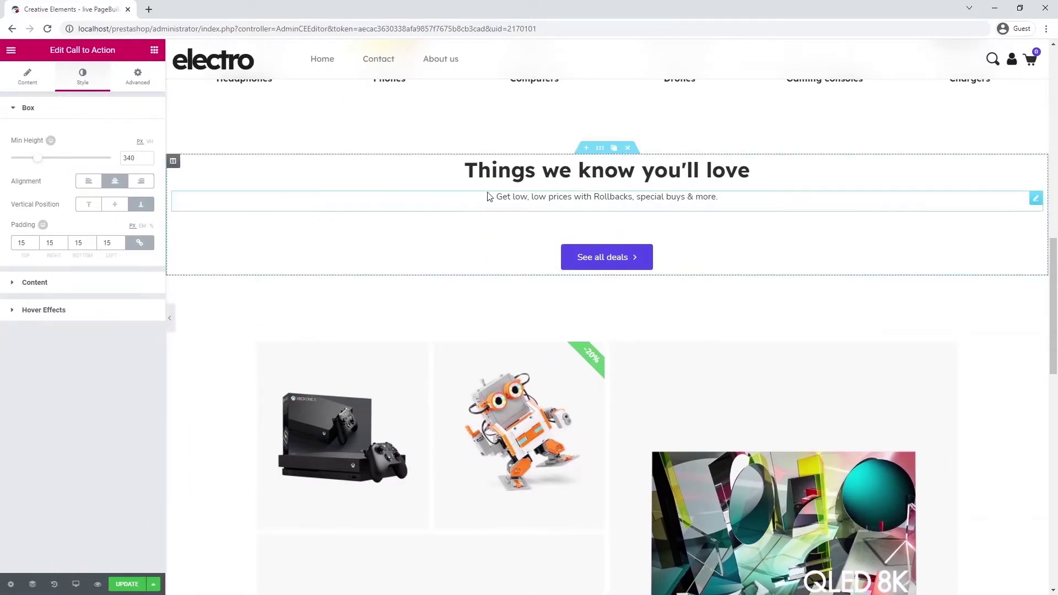
# Step: Unlink the margins of the "Things we know you'll love" heading section and set its bottom margin to 40 px
pyautogui.click(601, 149)
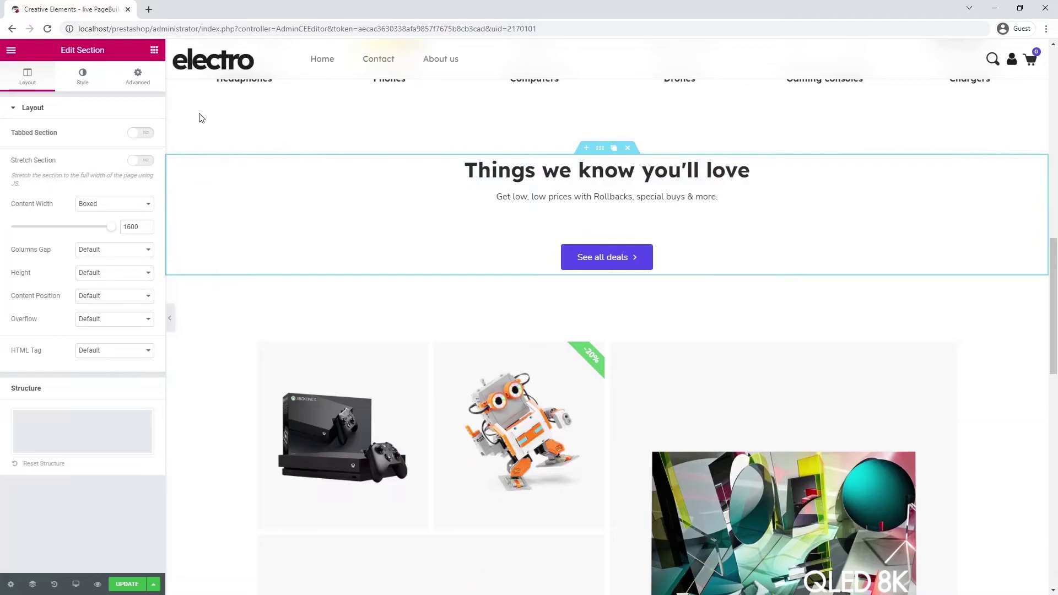
pyautogui.click(138, 81)
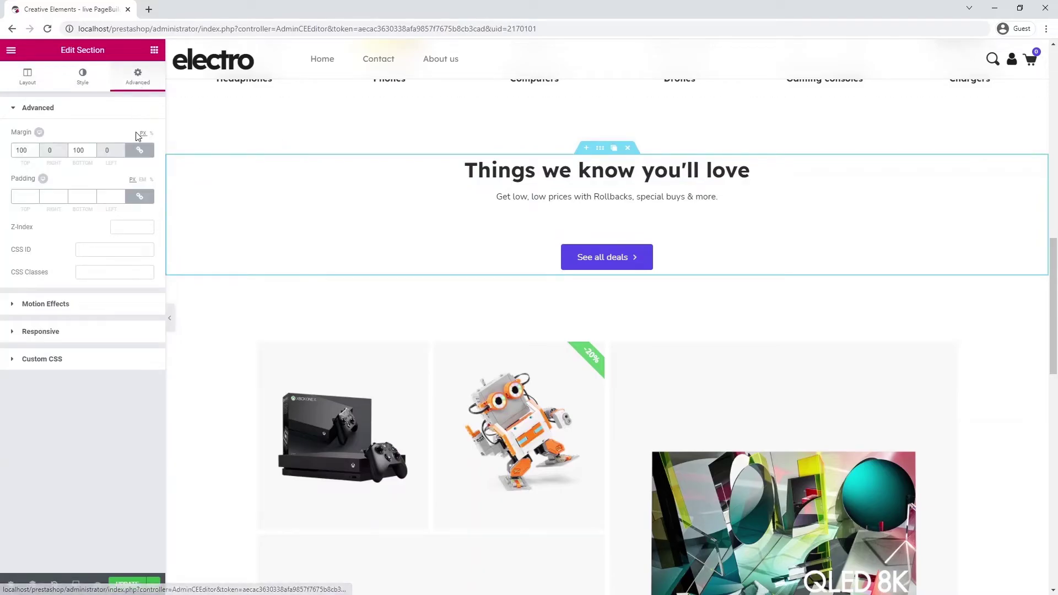
pyautogui.click(139, 150)
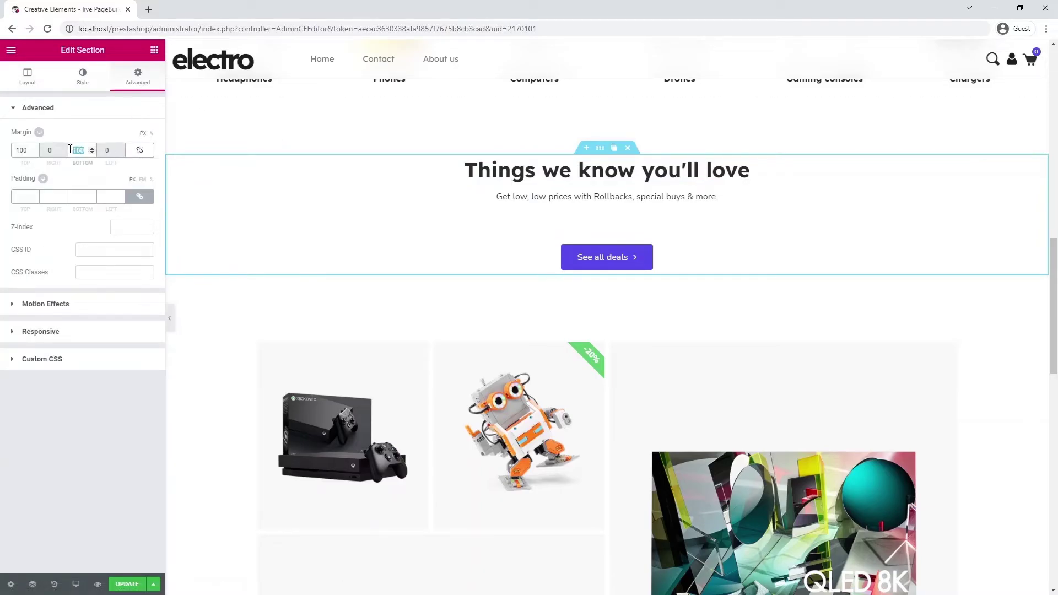
pyautogui.write('40')
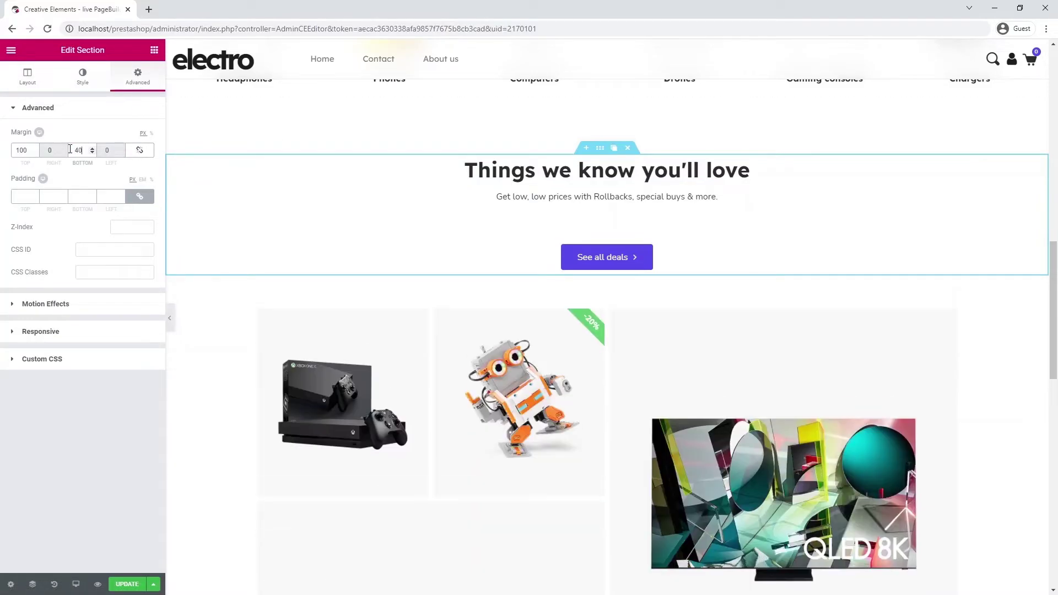
# Step: Preview the promotion section at full width without the editing panel, and return to editing
pyautogui.click(170, 318)
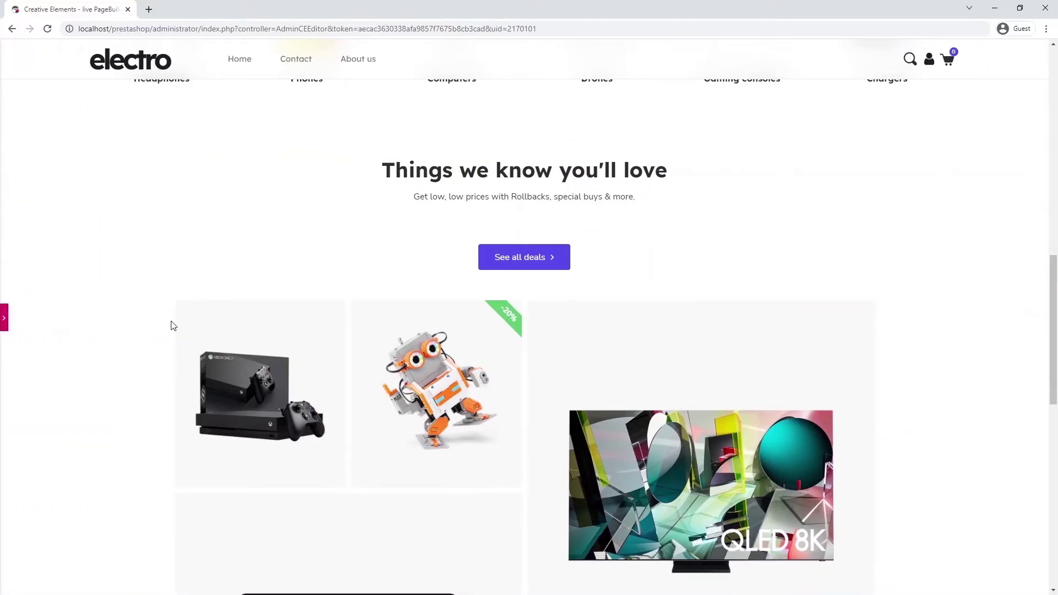
pyautogui.scroll(-3, 172, 326)
pyautogui.scroll(-3, 172, 325)
pyautogui.scroll(4, 172, 325)
pyautogui.scroll(1, 172, 325)
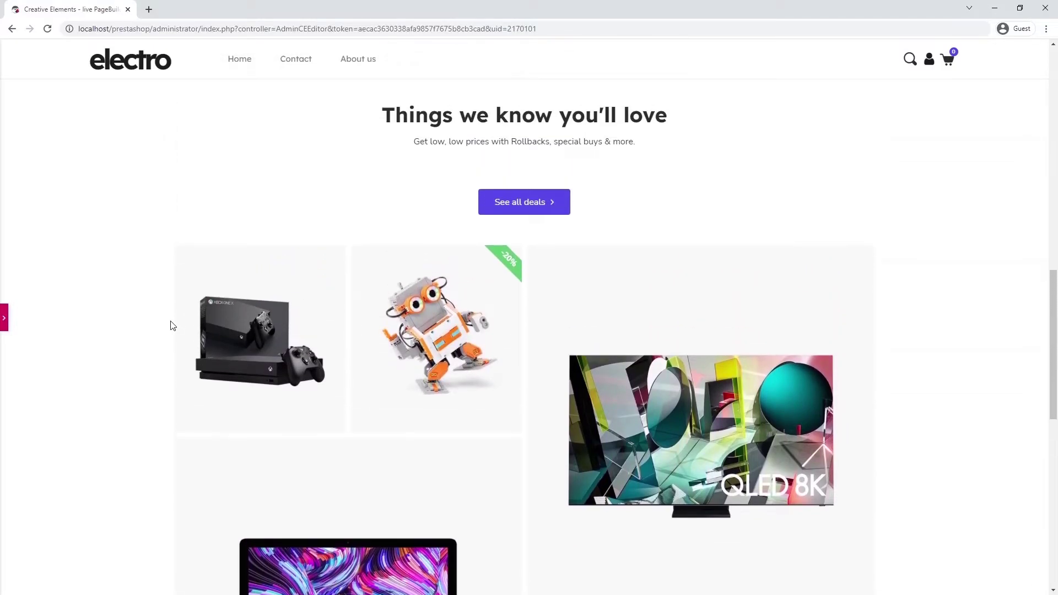
pyautogui.click(5, 313)
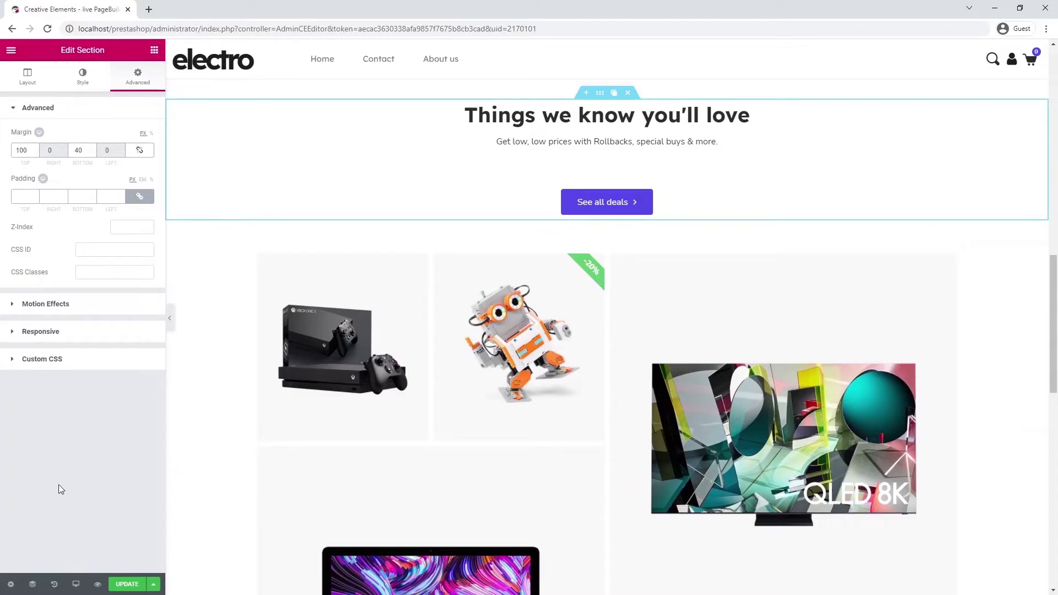
# Step: Switch to the tablet preview and set the Xbox One X tile's minimum height to 200 px and padding to 10 px
pyautogui.click(76, 579)
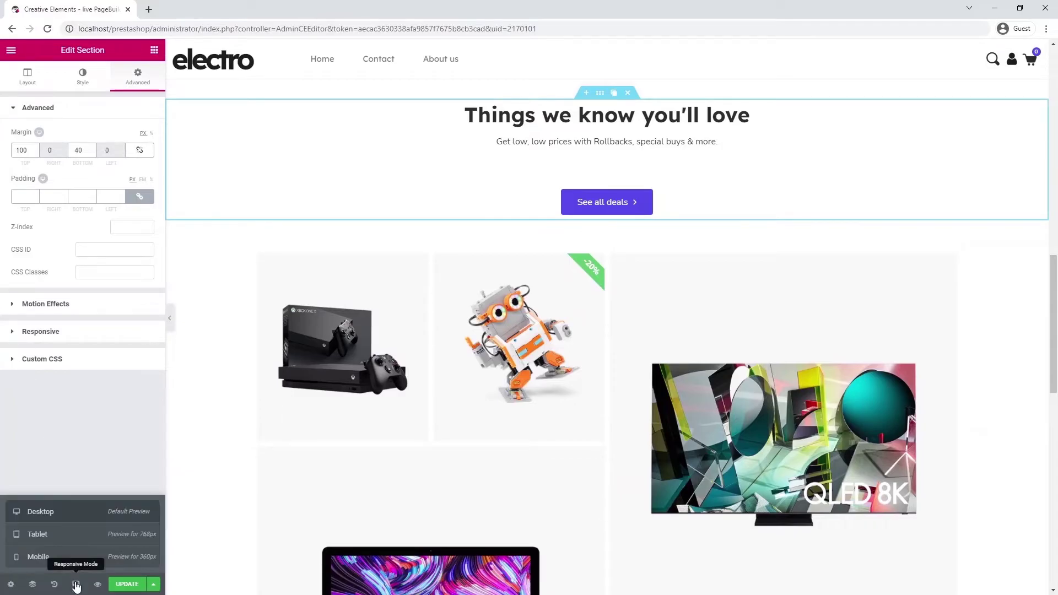
pyautogui.click(76, 537)
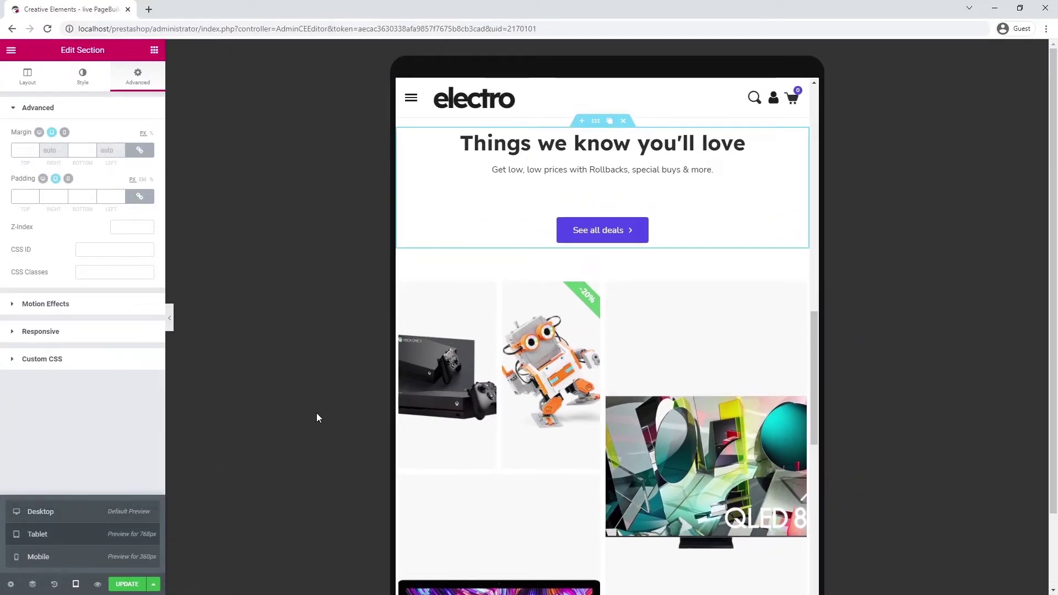
pyautogui.click(478, 346)
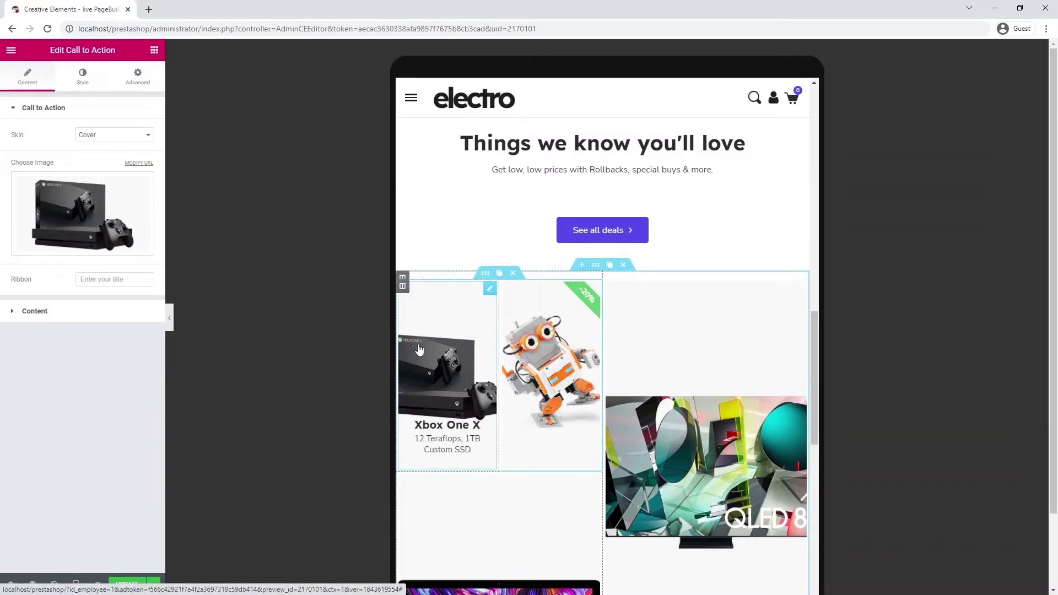
pyautogui.click(83, 77)
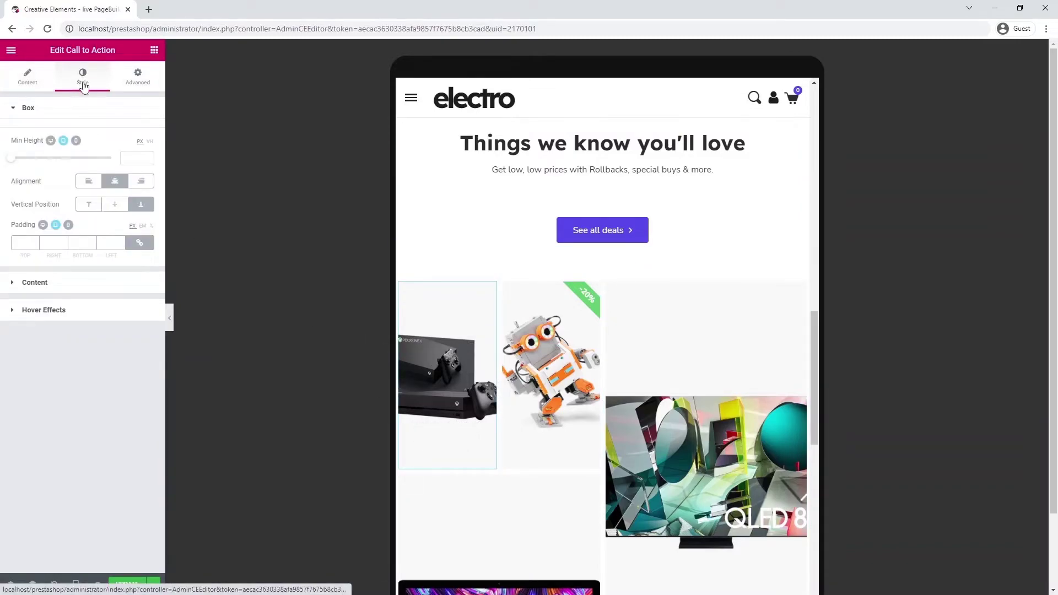
pyautogui.click(127, 159)
pyautogui.write('200')
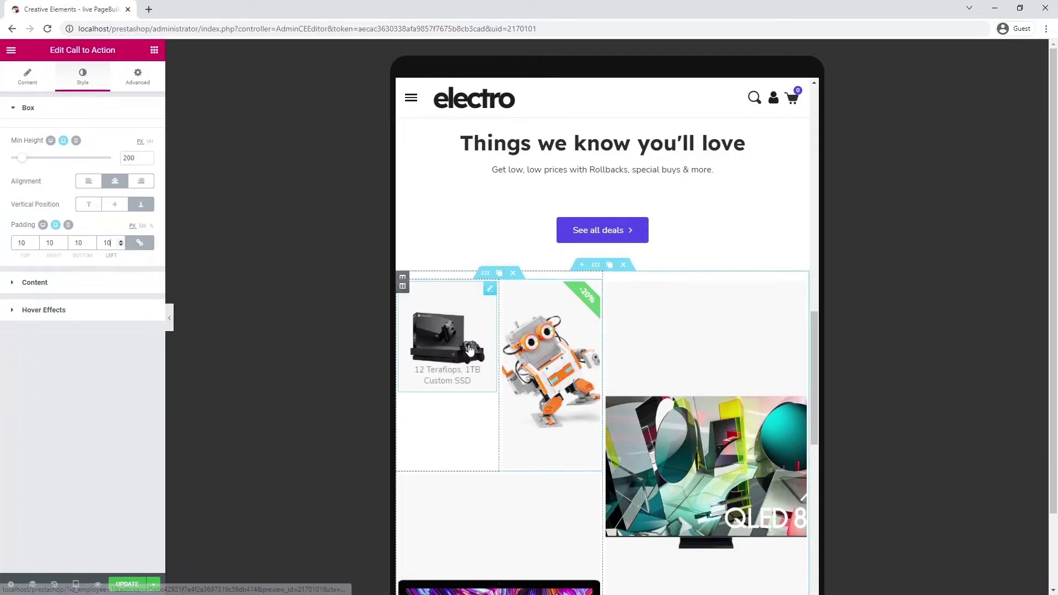
# Step: Reduce the Xbox One X tile's title and description font sizes for tablet and set its title spacing to 0
pyautogui.click(125, 283)
pyautogui.click(142, 223)
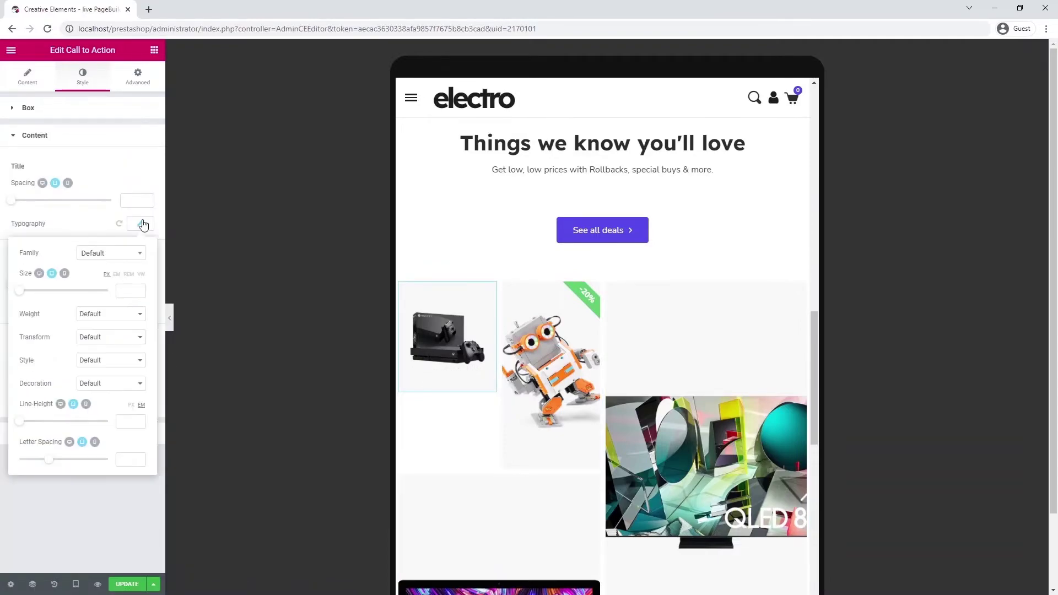
pyautogui.click(126, 290)
pyautogui.write('1')
pyautogui.click(139, 225)
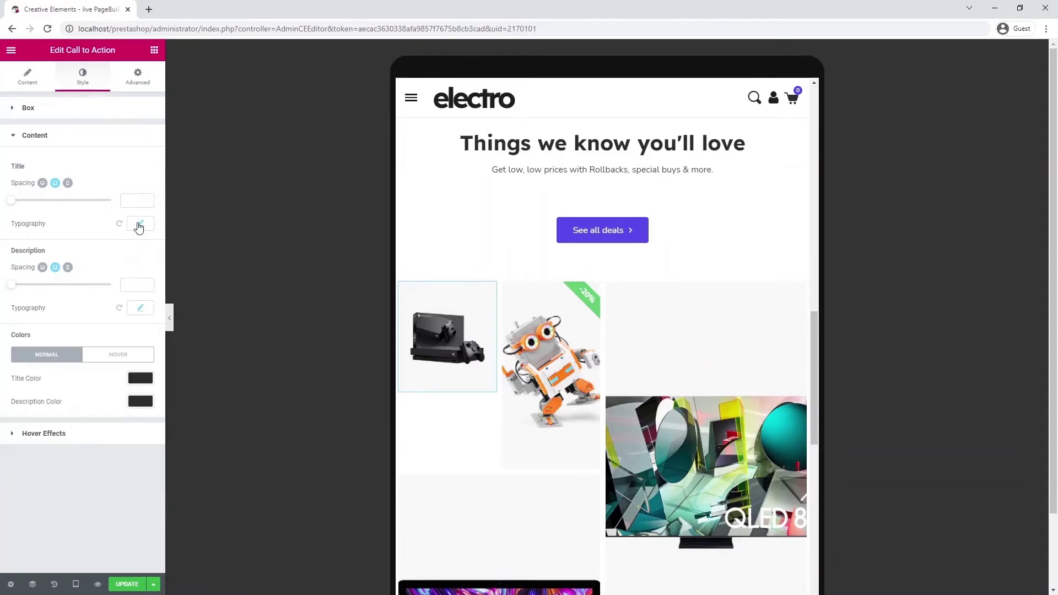
pyautogui.click(139, 309)
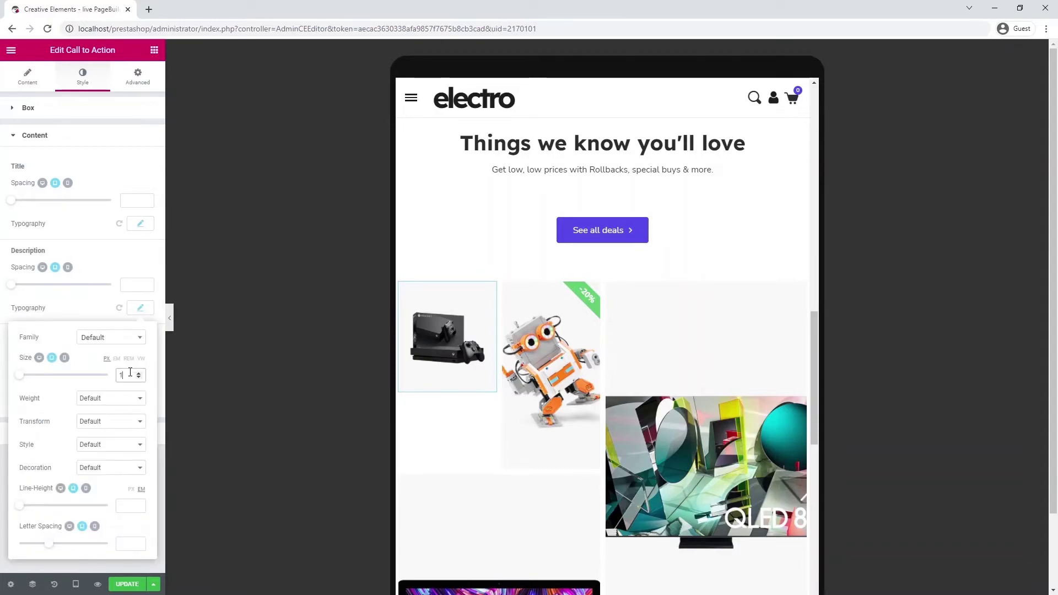
pyautogui.click(140, 309)
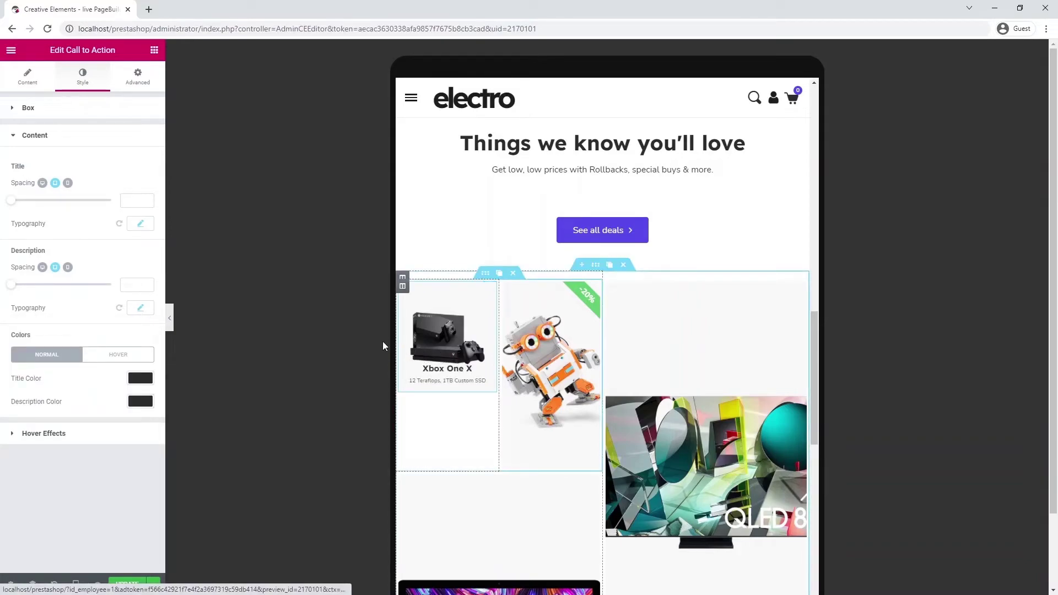
pyautogui.click(135, 199)
# Step: Set the UBTECH Jimu tile's tablet minimum height to 200 px and enter a uniform padding for all sides
pyautogui.scroll(-3, 465, 357)
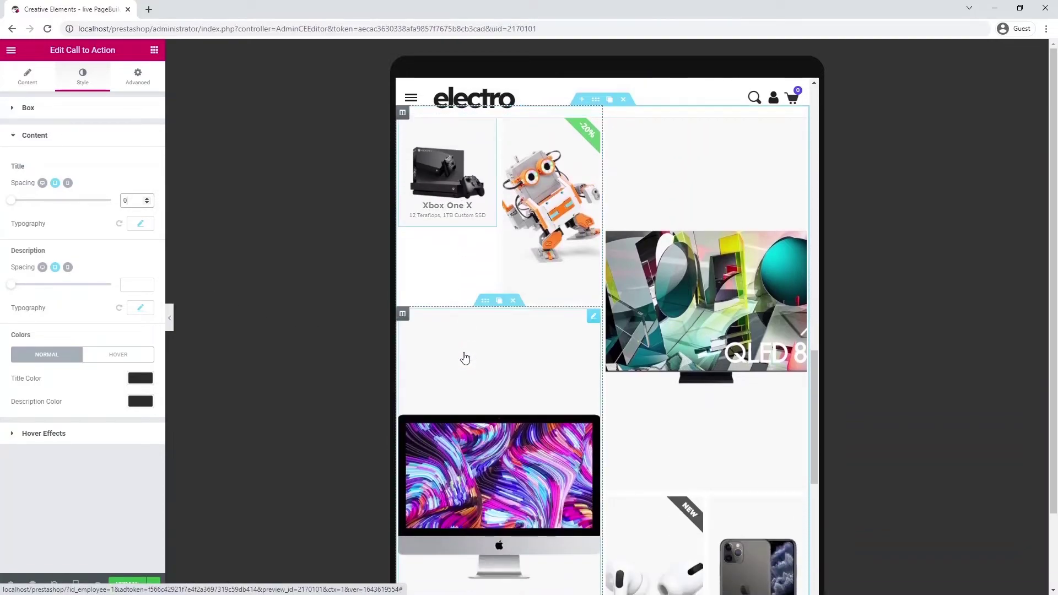
pyautogui.click(532, 237)
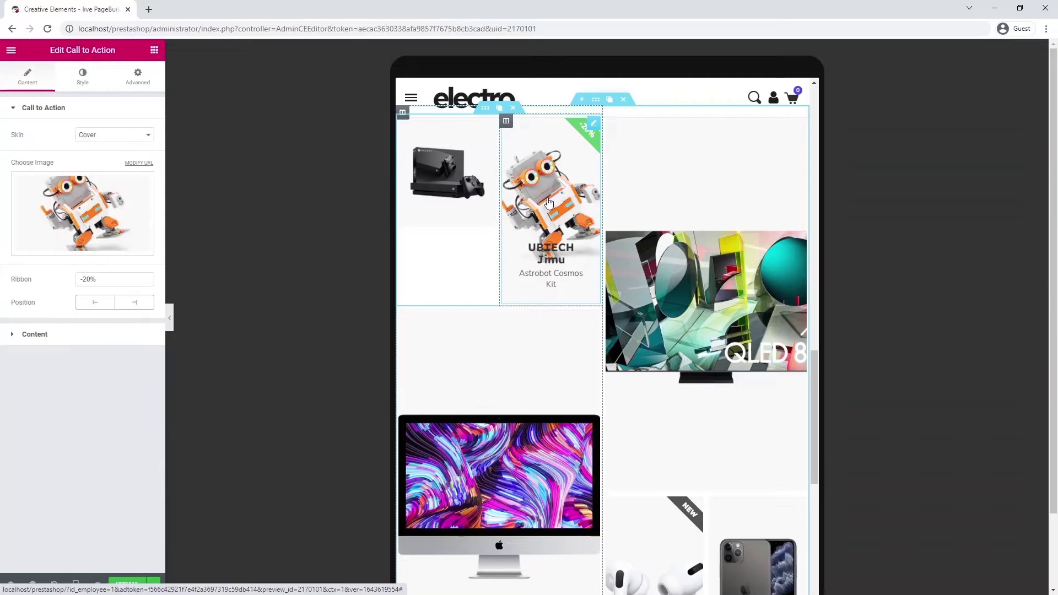
pyautogui.click(83, 77)
pyautogui.click(132, 158)
pyautogui.write('20')
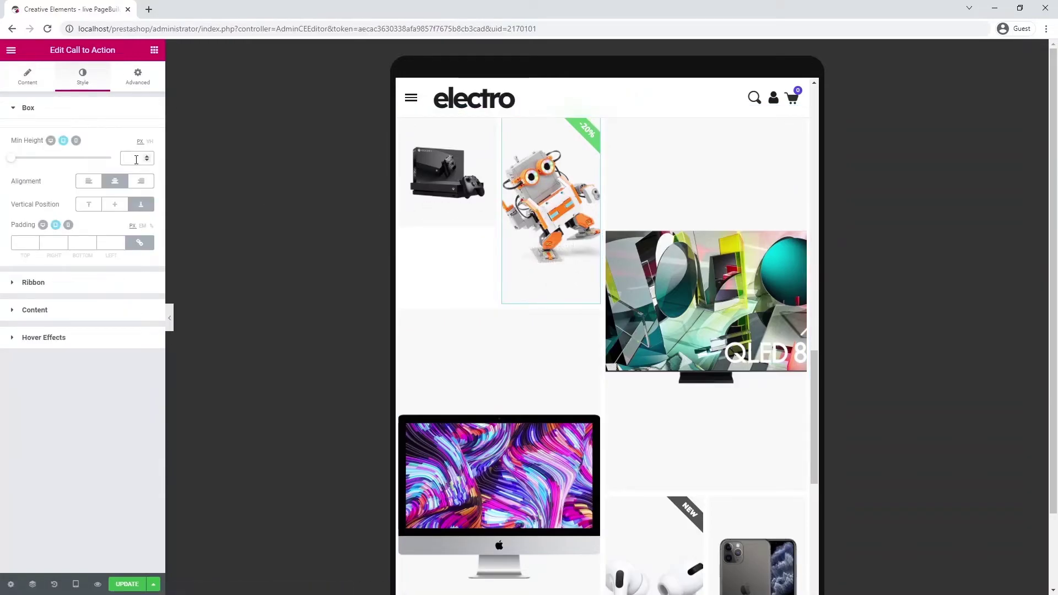
pyautogui.write('0')
pyautogui.click(107, 242)
pyautogui.write('1')
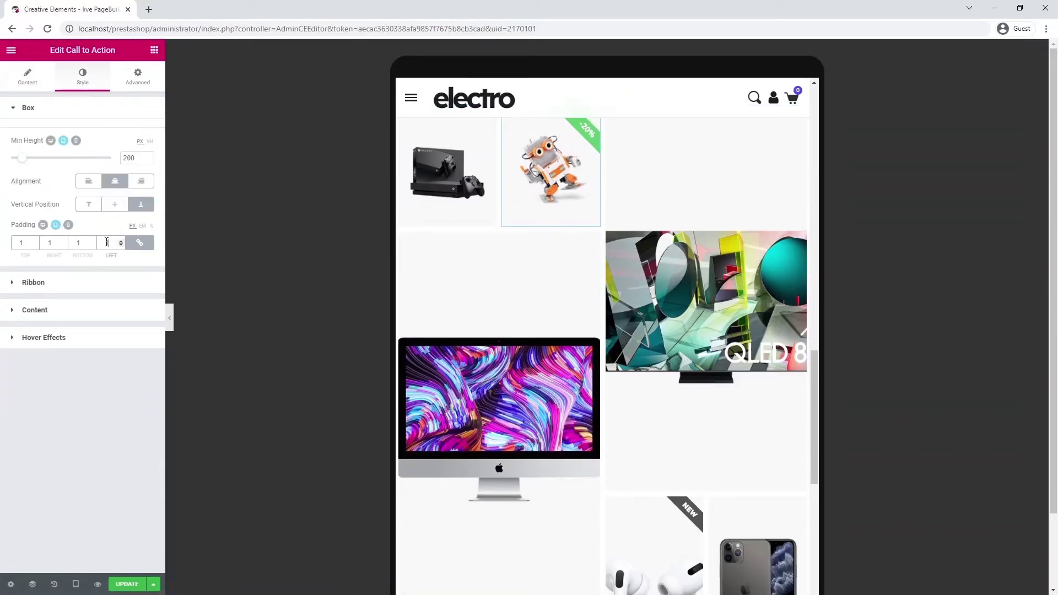
# Step: Set the UBTECH Jimu tile's title spacing to 0, reduce its title font size and set its description size to 10 px for tablet
pyautogui.click(102, 316)
pyautogui.click(134, 227)
pyautogui.click(138, 253)
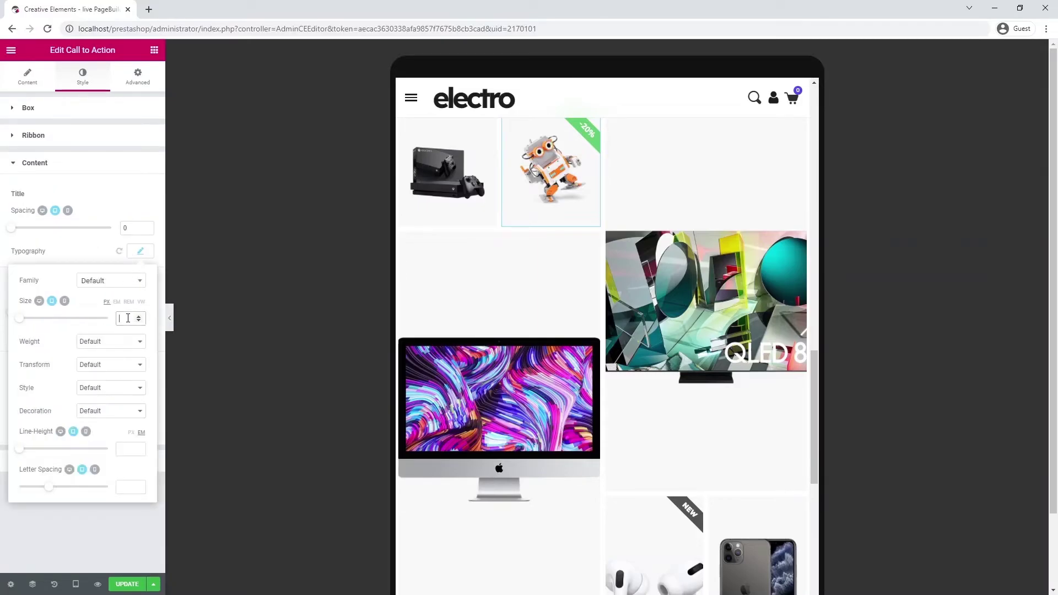
pyautogui.click(137, 253)
pyautogui.click(138, 337)
pyautogui.click(130, 401)
pyautogui.write('10')
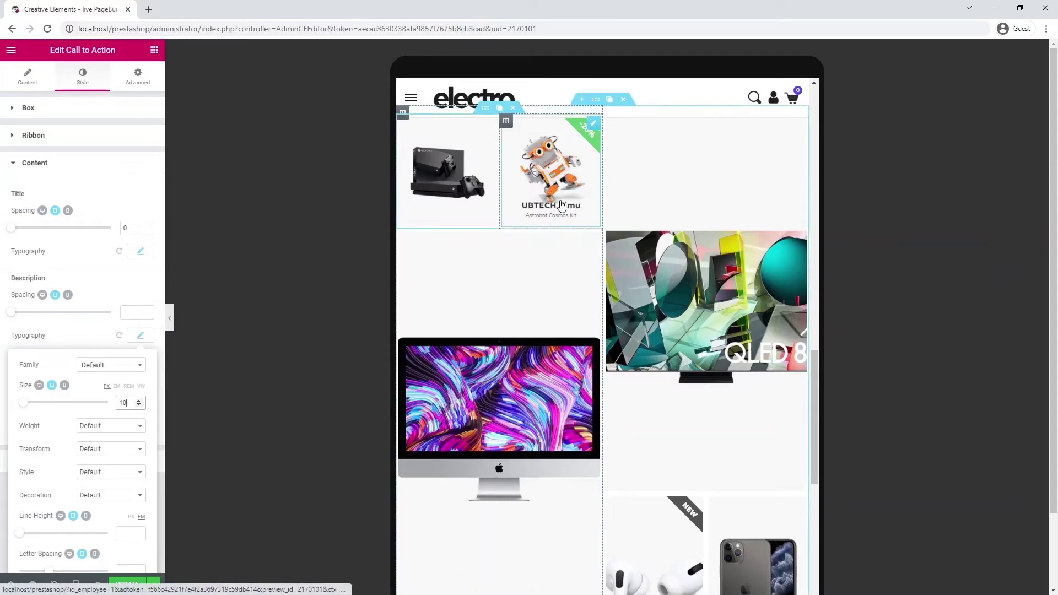
# Step: Set the QLED 8K TV tile's tablet minimum height to 400 px
pyautogui.click(674, 275)
pyautogui.click(83, 77)
pyautogui.click(129, 158)
pyautogui.write('400')
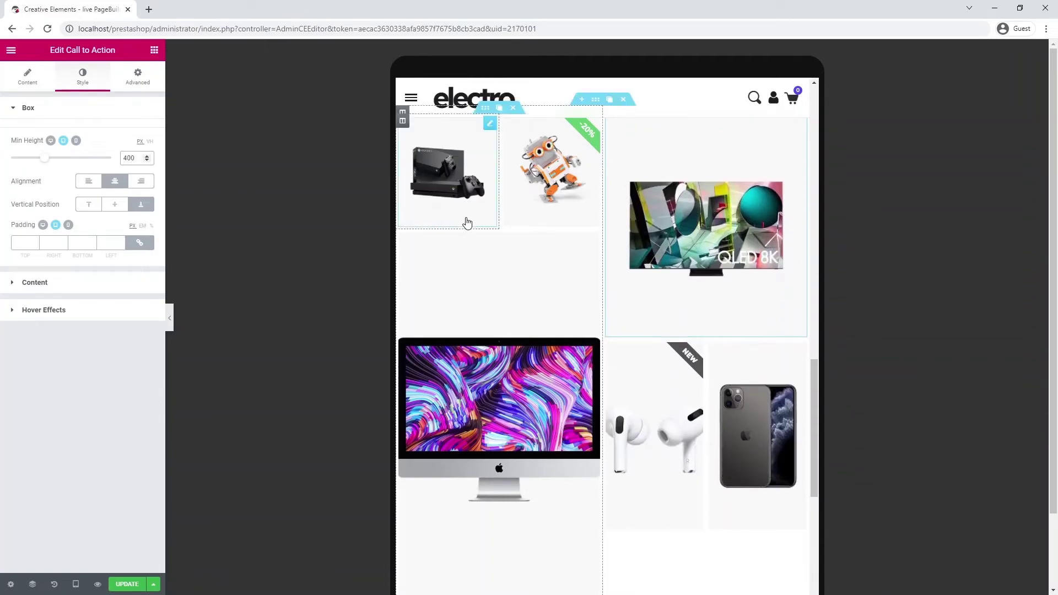
# Step: Copy the TV tile's style and paste it onto the iMac tile
pyautogui.rightClick(799, 124)
pyautogui.click(803, 173)
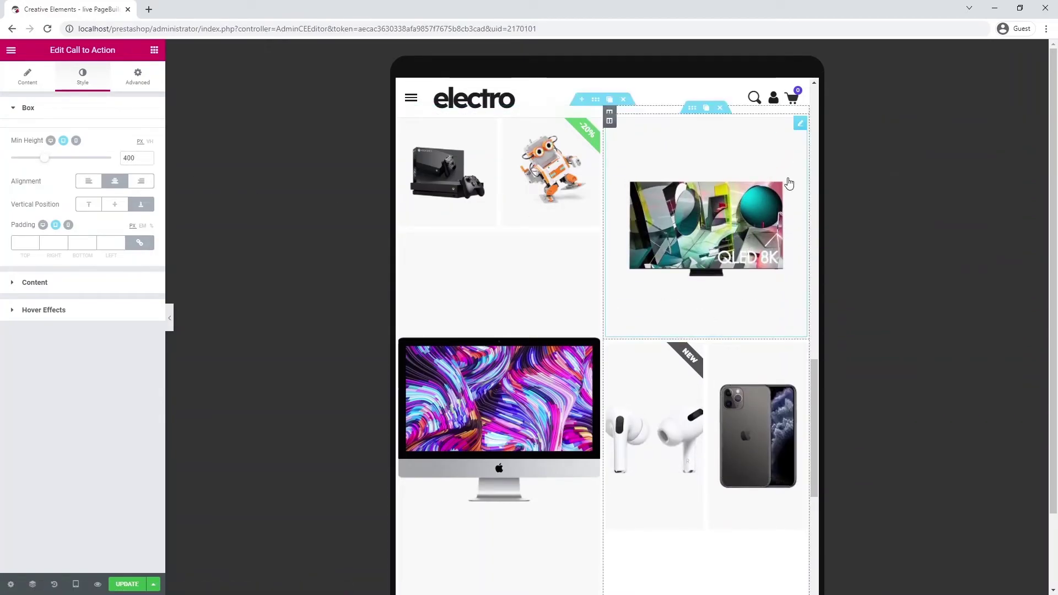
pyautogui.rightClick(590, 245)
pyautogui.click(617, 319)
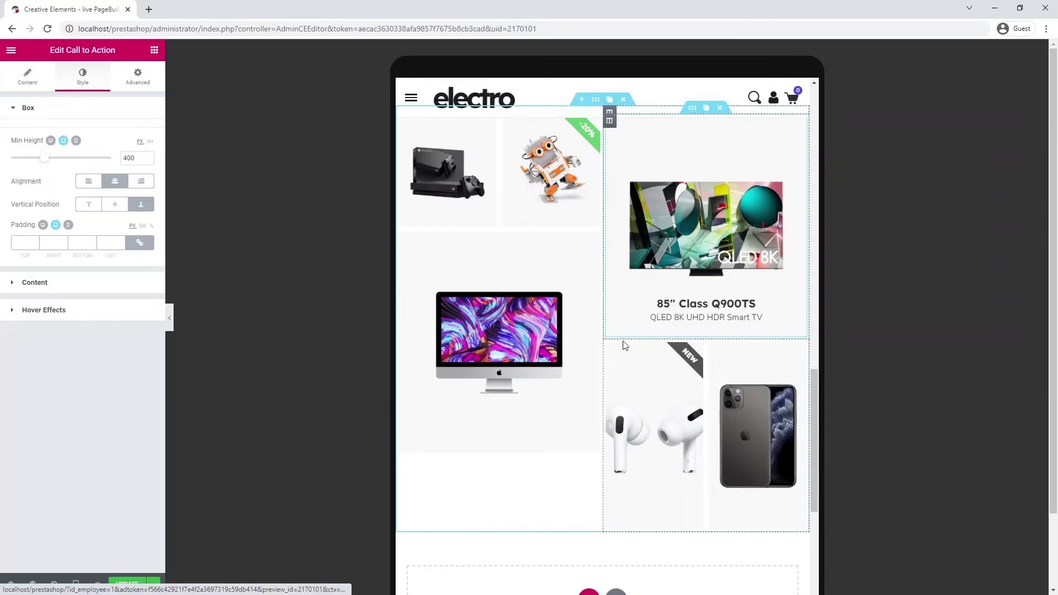
# Step: Set the earbuds tile's tablet minimum height to 200 px and its padding to 10 px on all sides
pyautogui.click(631, 375)
pyautogui.click(101, 109)
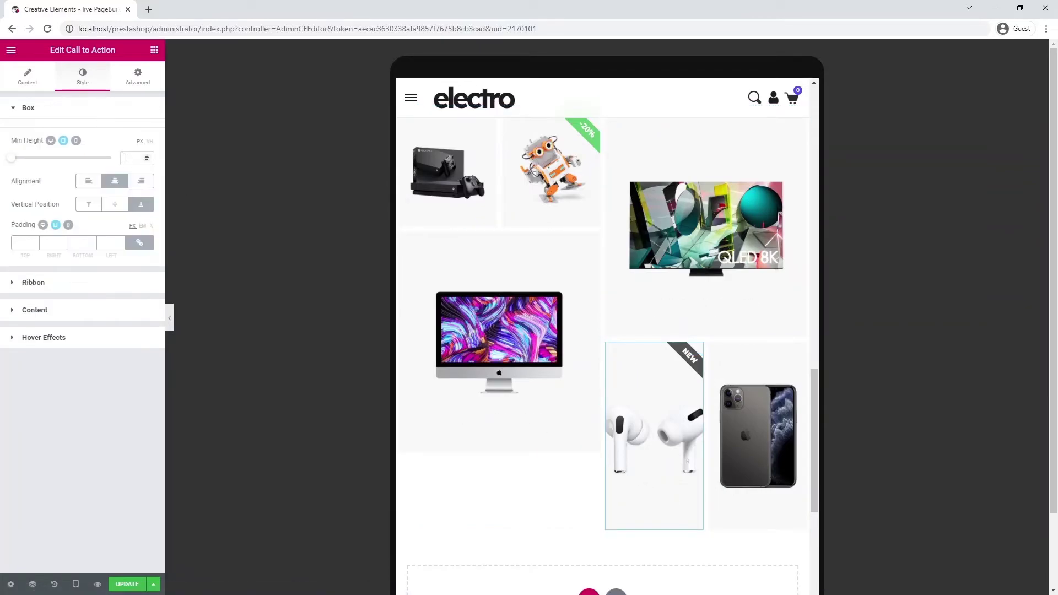
pyautogui.click(127, 159)
pyautogui.write('200')
pyautogui.click(108, 242)
pyautogui.write('10')
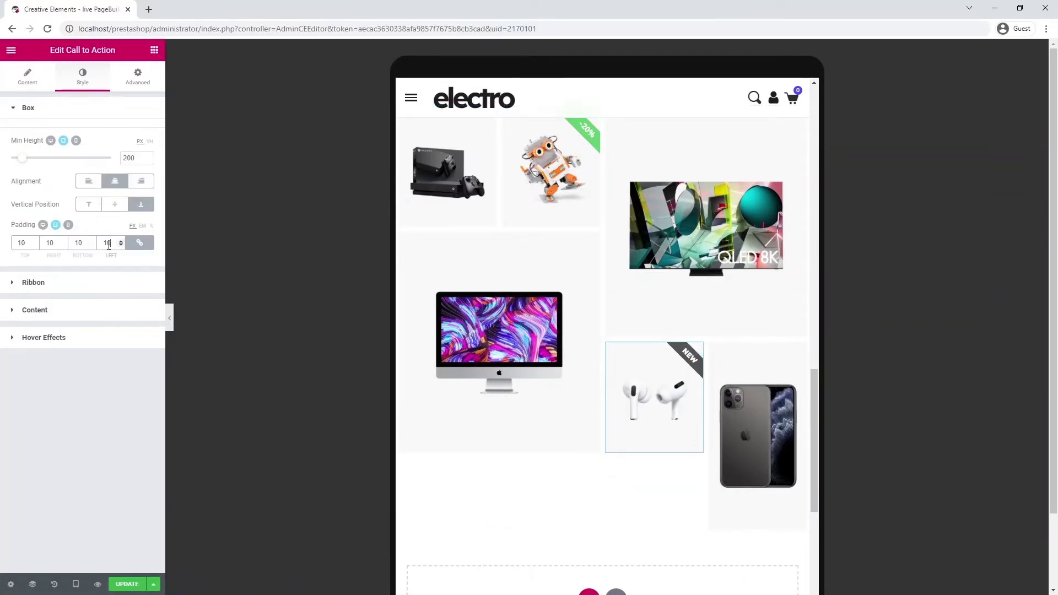
# Step: Set the earbuds tile's title spacing to 0, reduce its title font size and set its description size to 10 px for tablet
pyautogui.click(102, 314)
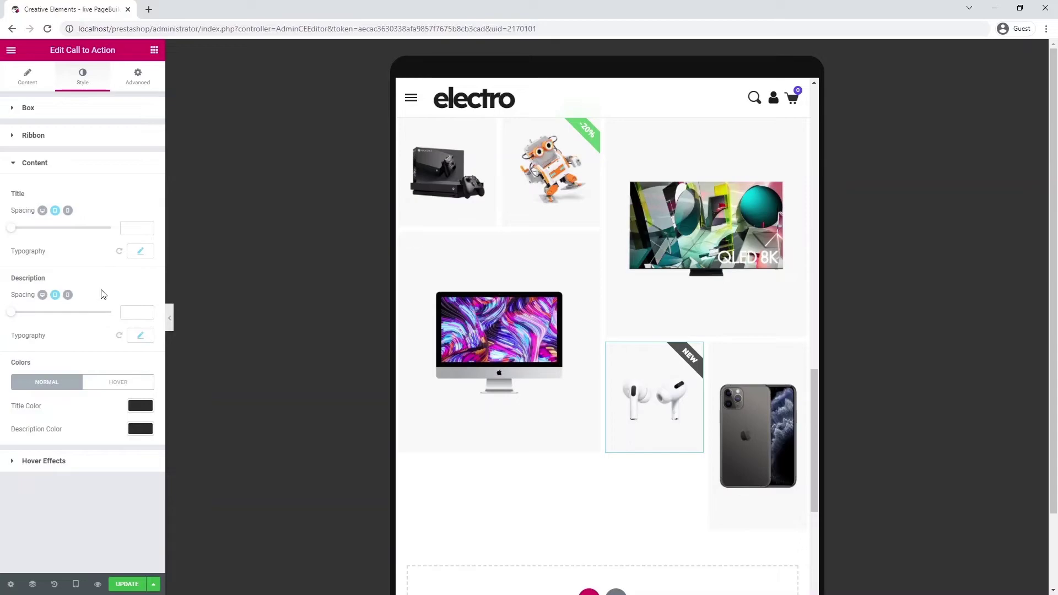
pyautogui.click(136, 251)
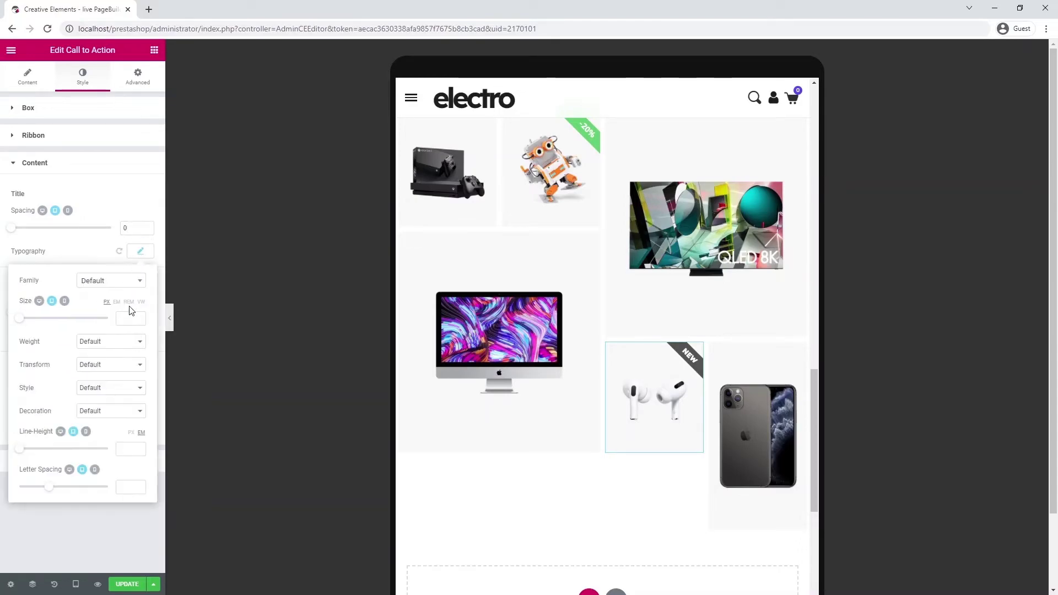
pyautogui.click(138, 254)
pyautogui.click(137, 337)
pyautogui.click(131, 403)
pyautogui.write('1')
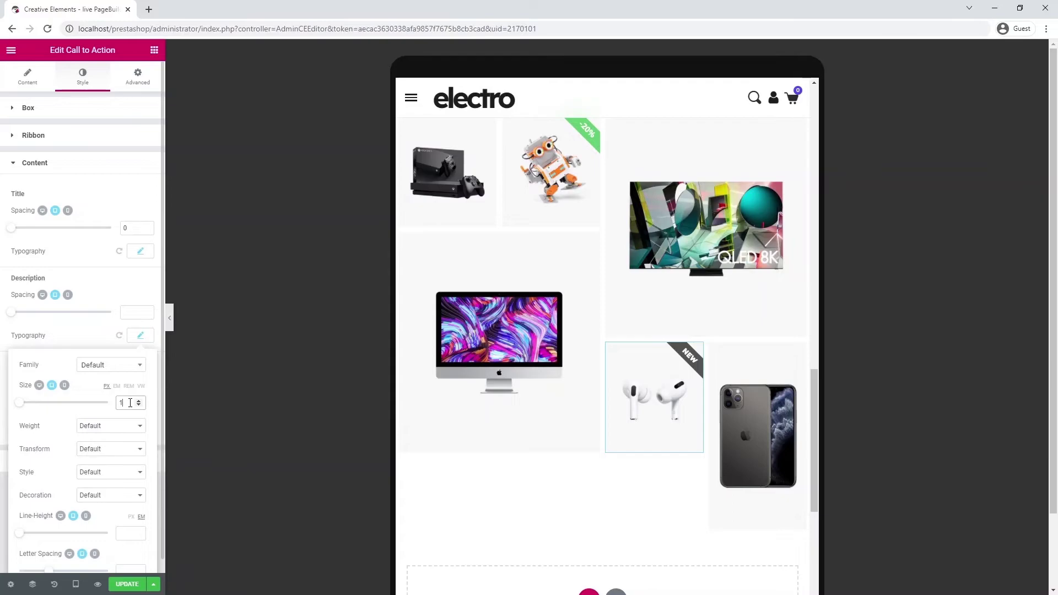
pyautogui.write('0')
# Step: Set the iPhone 11 Pro tile's tablet minimum height to 200 px
pyautogui.click(757, 435)
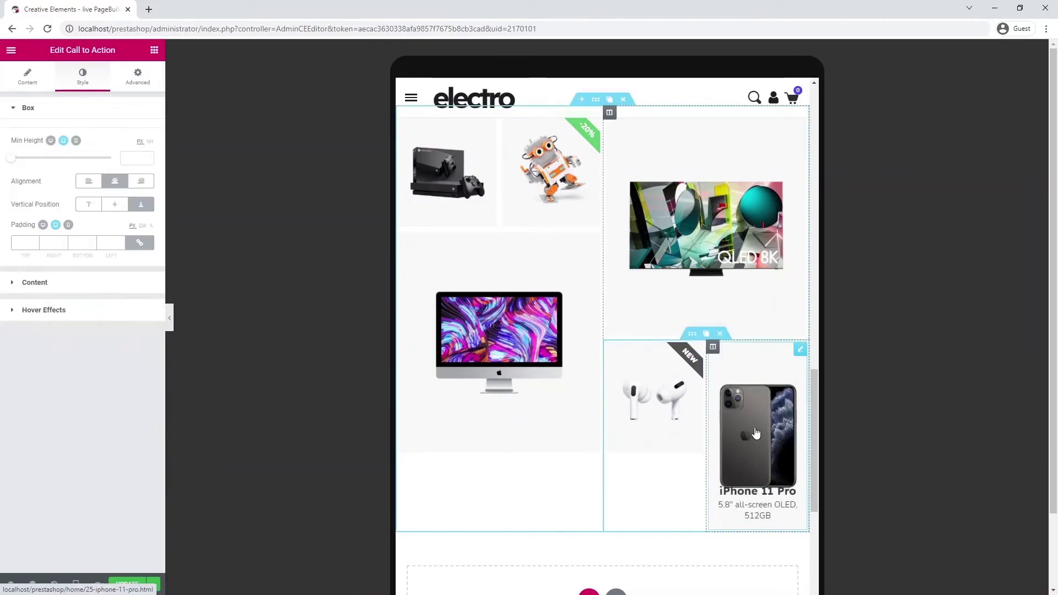
pyautogui.click(132, 158)
pyautogui.write('200')
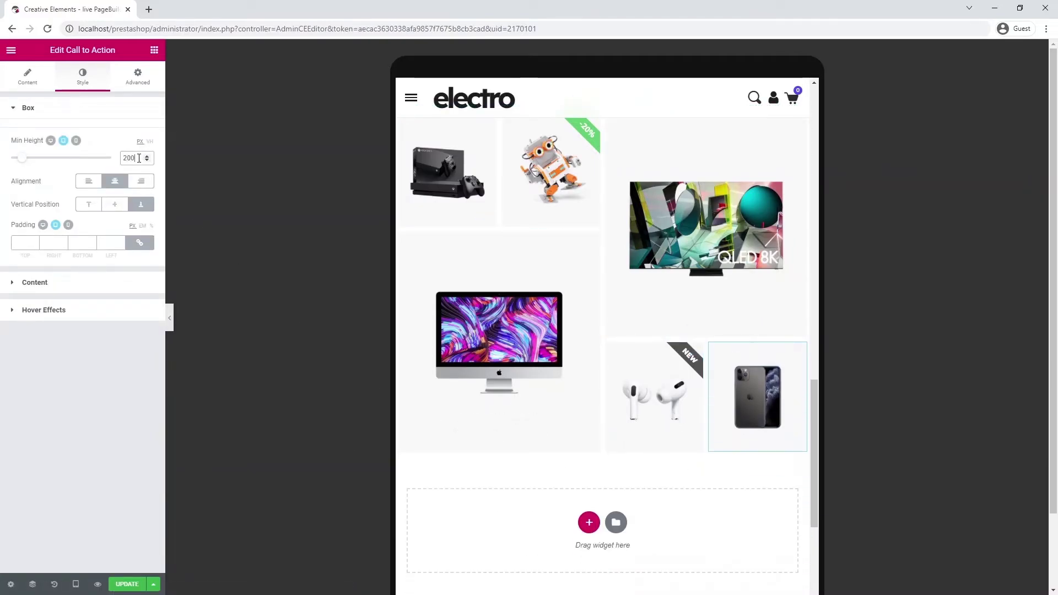
# Step: Set the iPhone 11 Pro tile's title spacing to 0, reduce its title font size and set its description size to 10 px for tablet
pyautogui.click(103, 283)
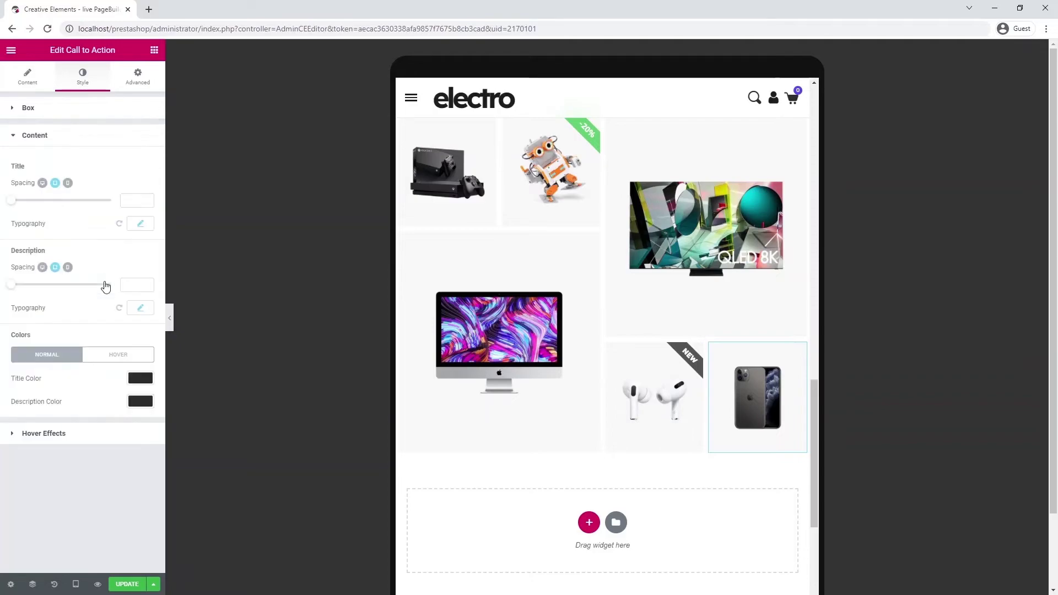
pyautogui.click(138, 225)
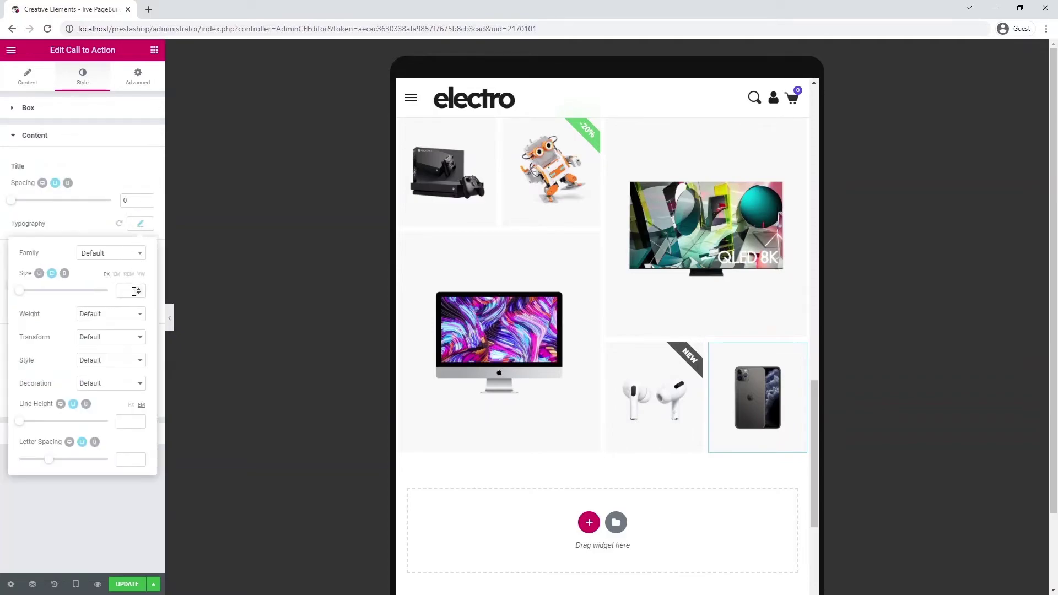
pyautogui.click(138, 226)
pyautogui.click(140, 308)
pyautogui.click(132, 376)
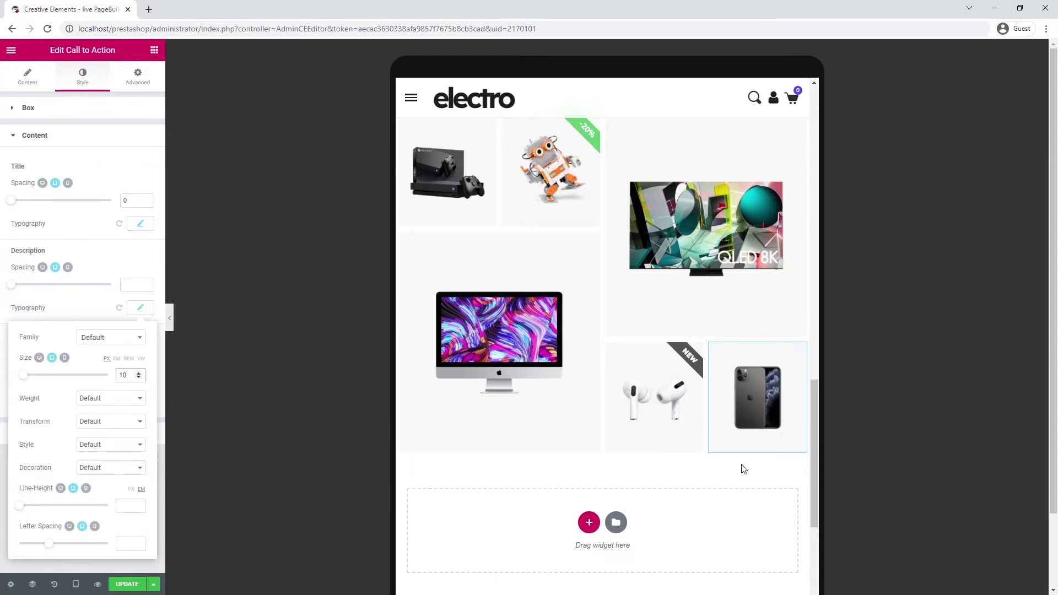
# Step: Set the iPhone 11 Pro tile's tablet padding to 5 px on all sides and preview the promotion section without the editing panel
pyautogui.click(93, 113)
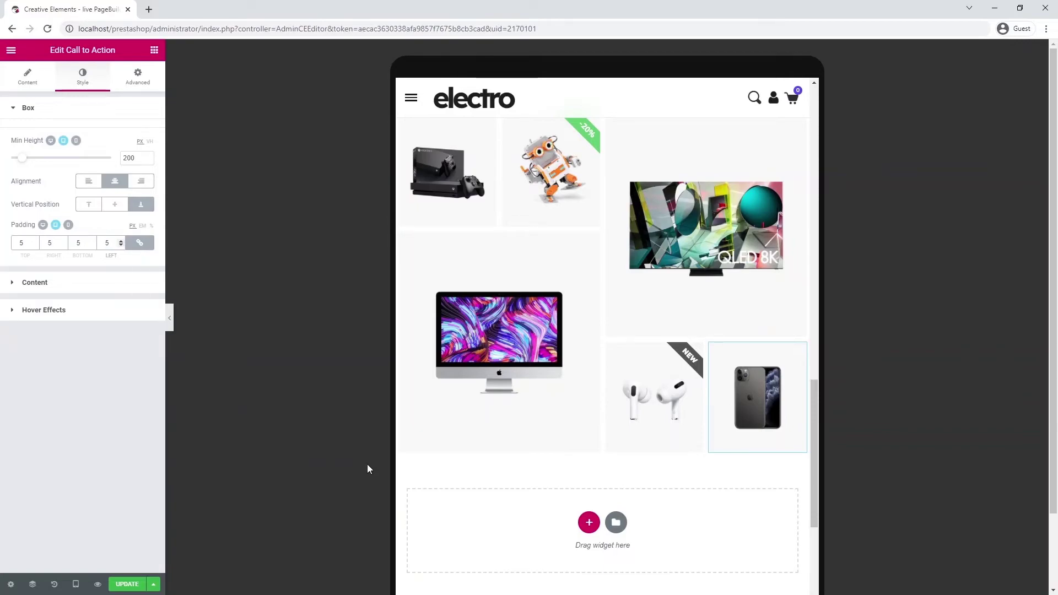
pyautogui.click(170, 325)
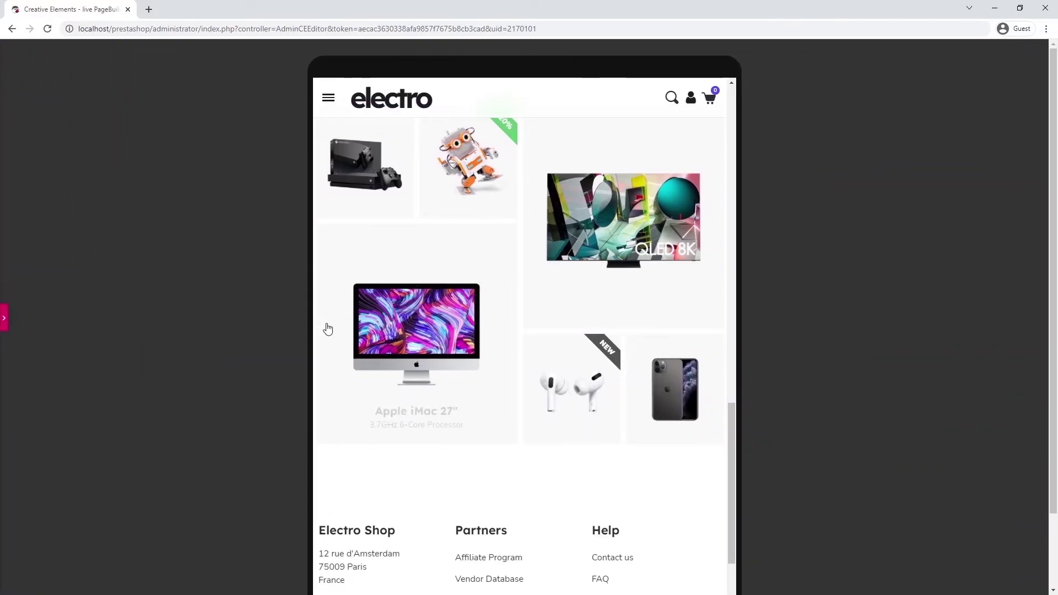
pyautogui.scroll(4, 327, 328)
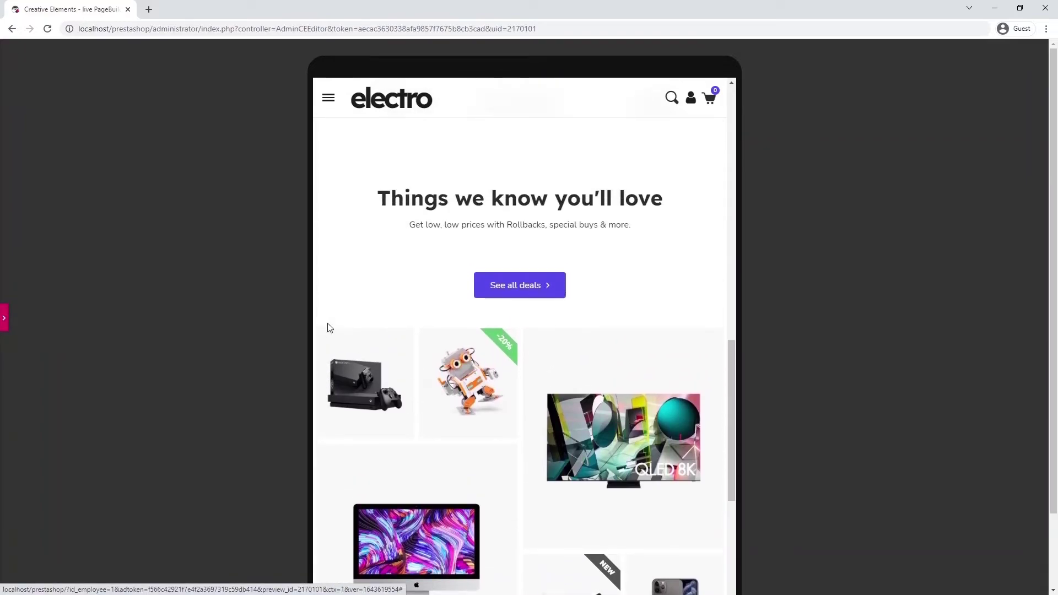
pyautogui.scroll(-2, 328, 329)
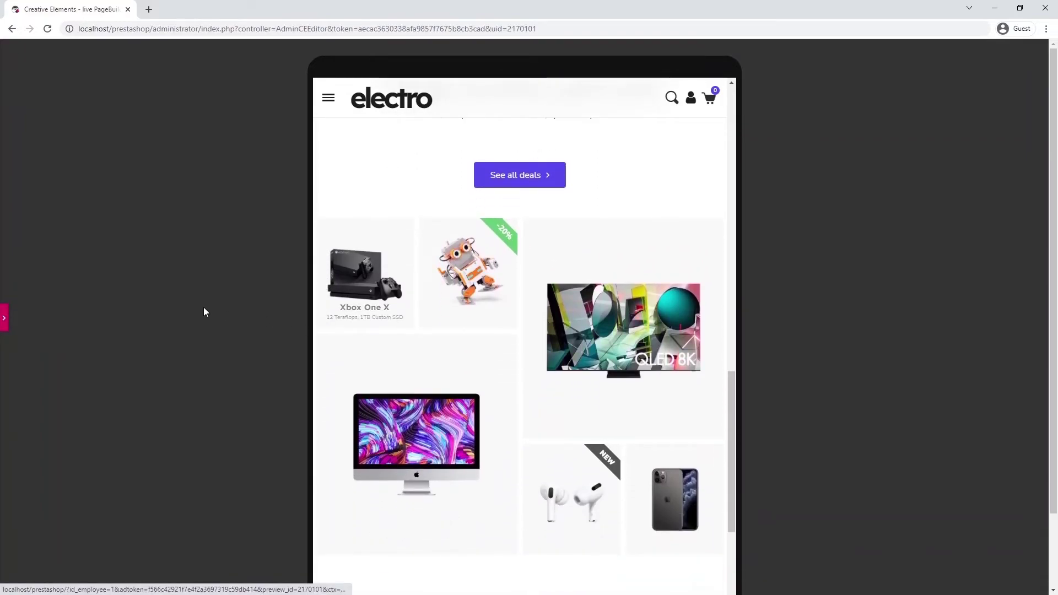
# Step: Bring back the editing panel and switch the page preview to the 360 px mobile view
pyautogui.click(7, 316)
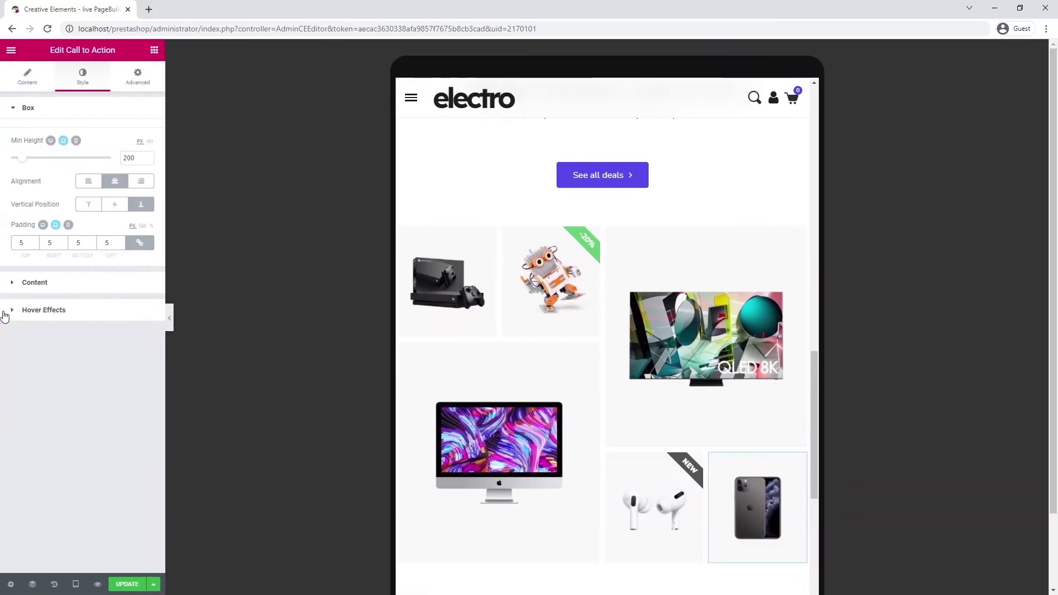
pyautogui.click(76, 584)
pyautogui.click(78, 558)
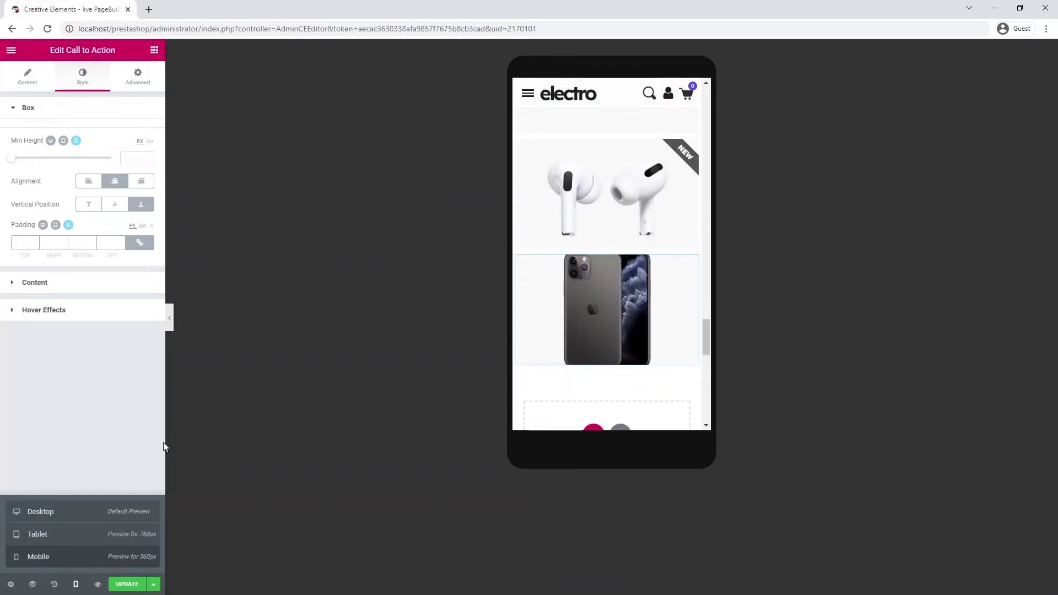
# Step: Unlink the "See all deals" button's mobile margins and set them to 0 on all sides
pyautogui.scroll(5, 669, 344)
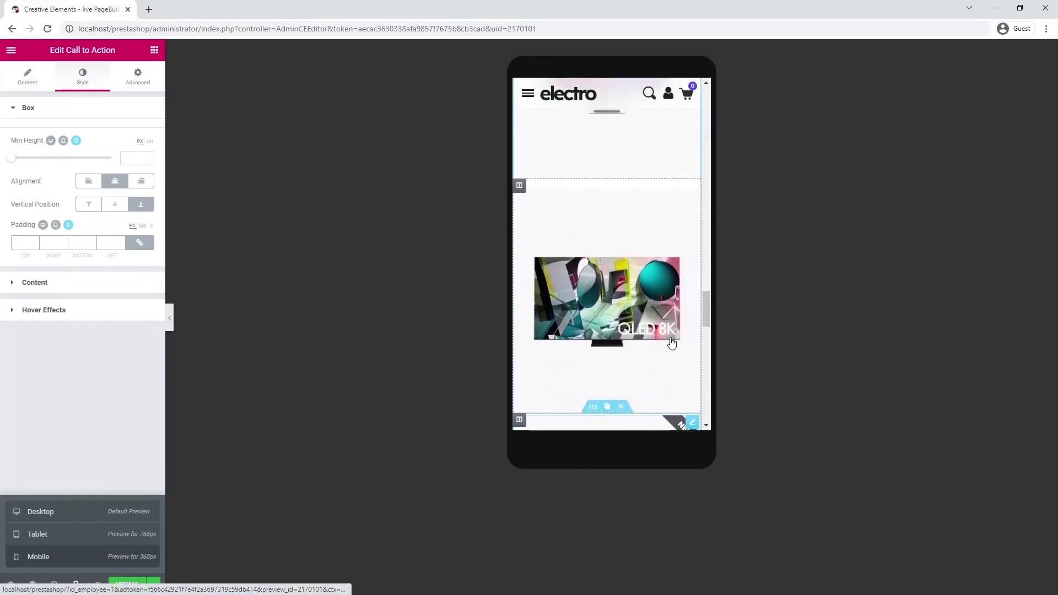
pyautogui.scroll(5, 671, 344)
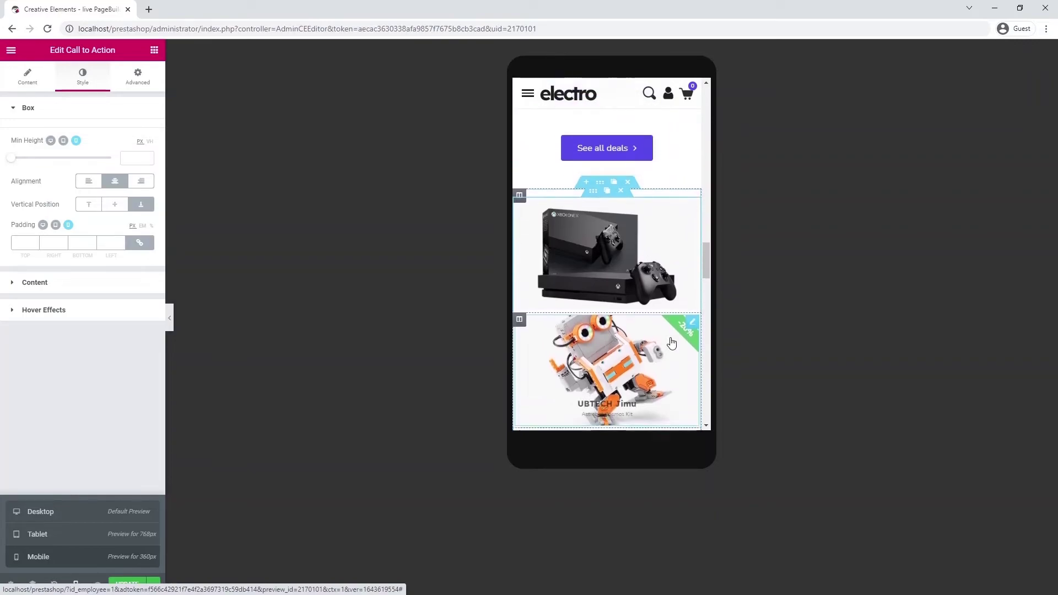
pyautogui.scroll(1, 671, 344)
pyautogui.click(672, 342)
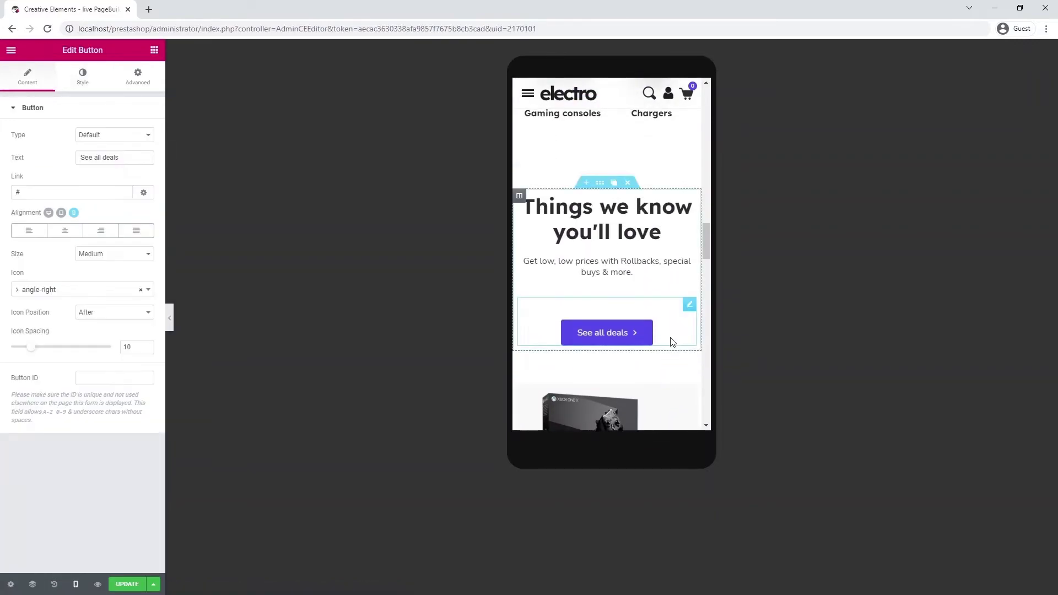
pyautogui.click(141, 80)
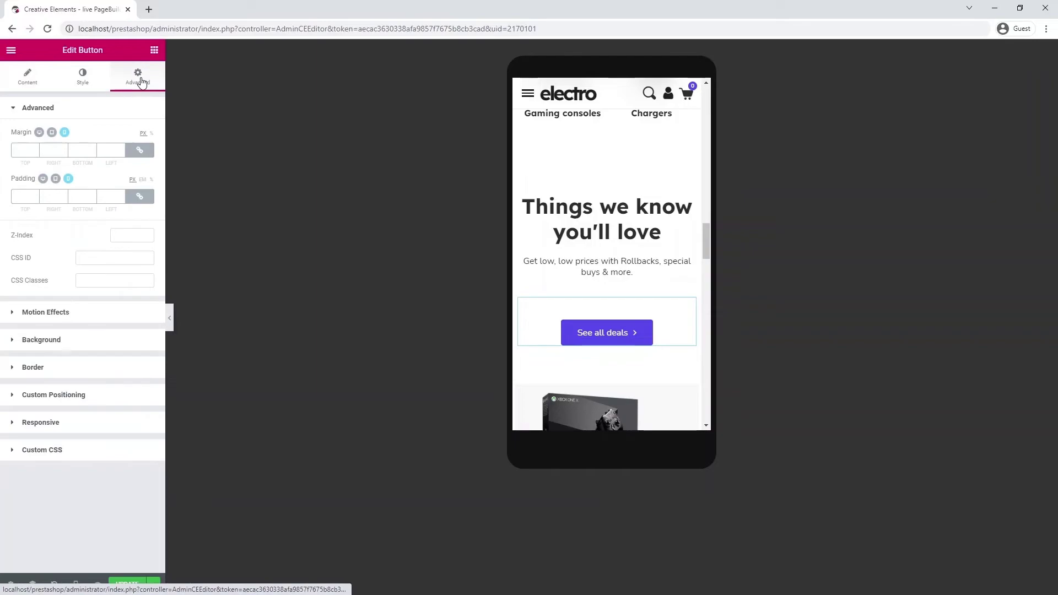
pyautogui.click(138, 151)
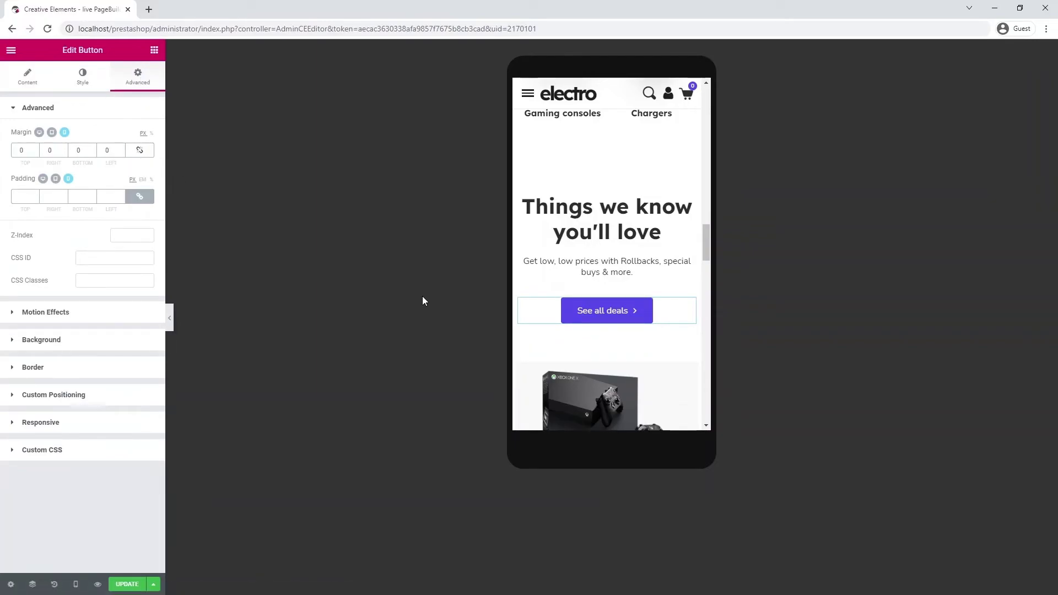
# Step: Set the mobile column width of both the Xbox One X and UBTECH robot tiles to 50%
pyautogui.scroll(-5, 667, 347)
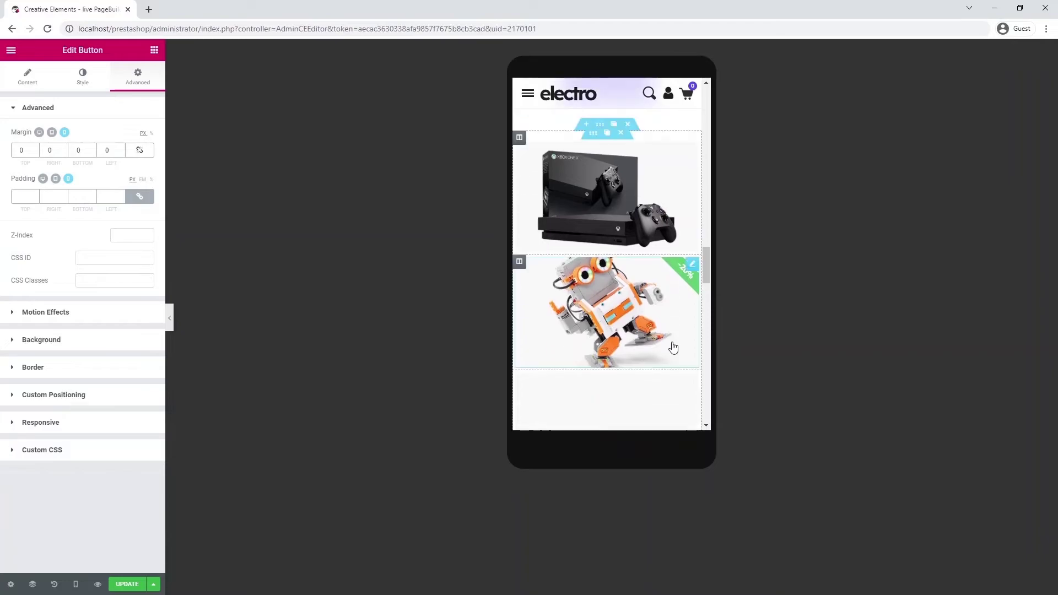
pyautogui.click(519, 145)
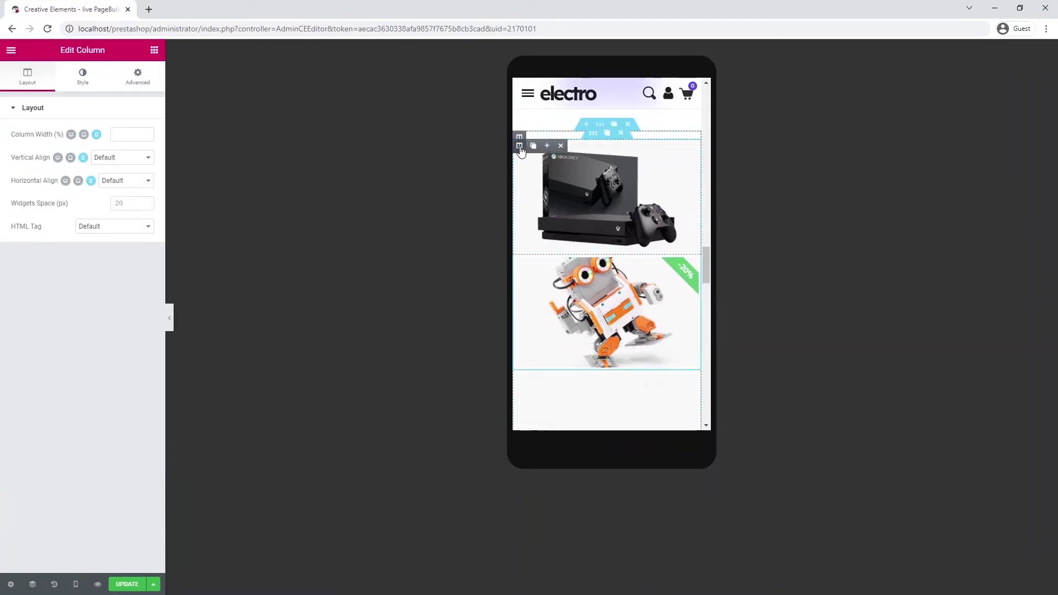
pyautogui.click(122, 133)
pyautogui.write('50')
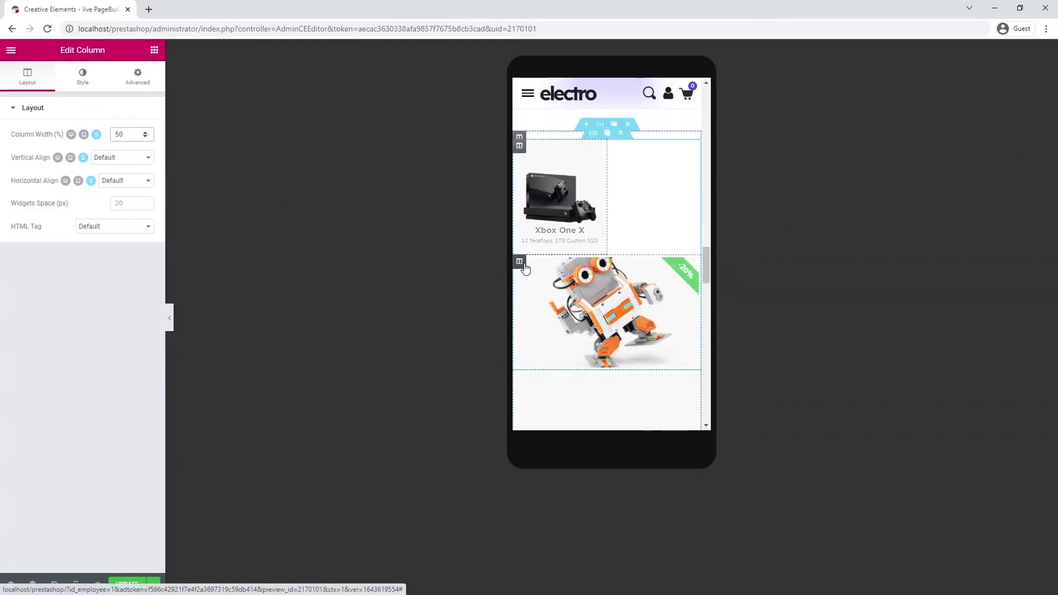
pyautogui.press('BackSpace')
pyautogui.press('BackSpace')
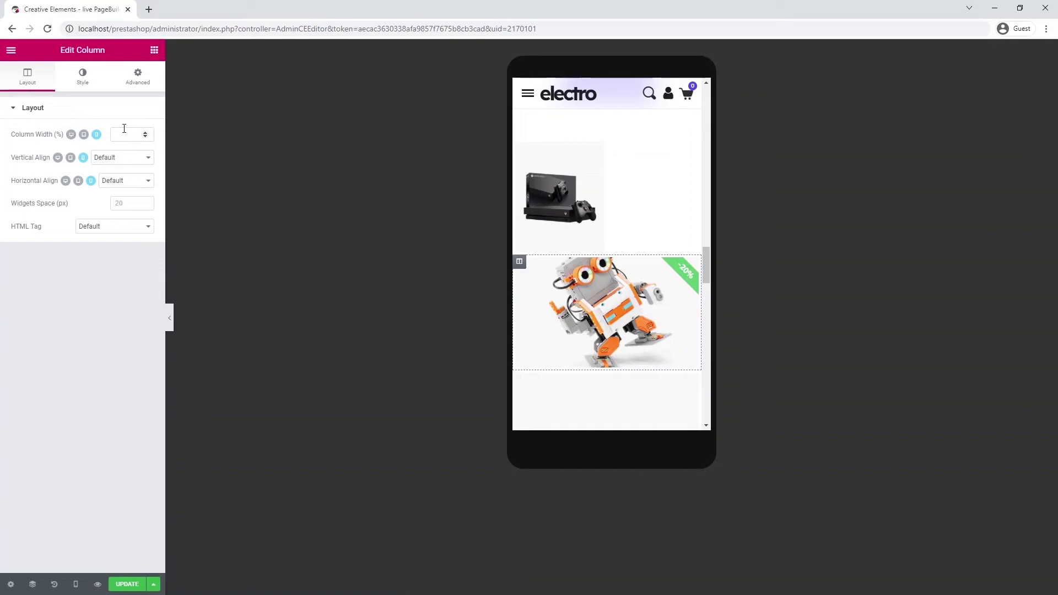
pyautogui.write('50')
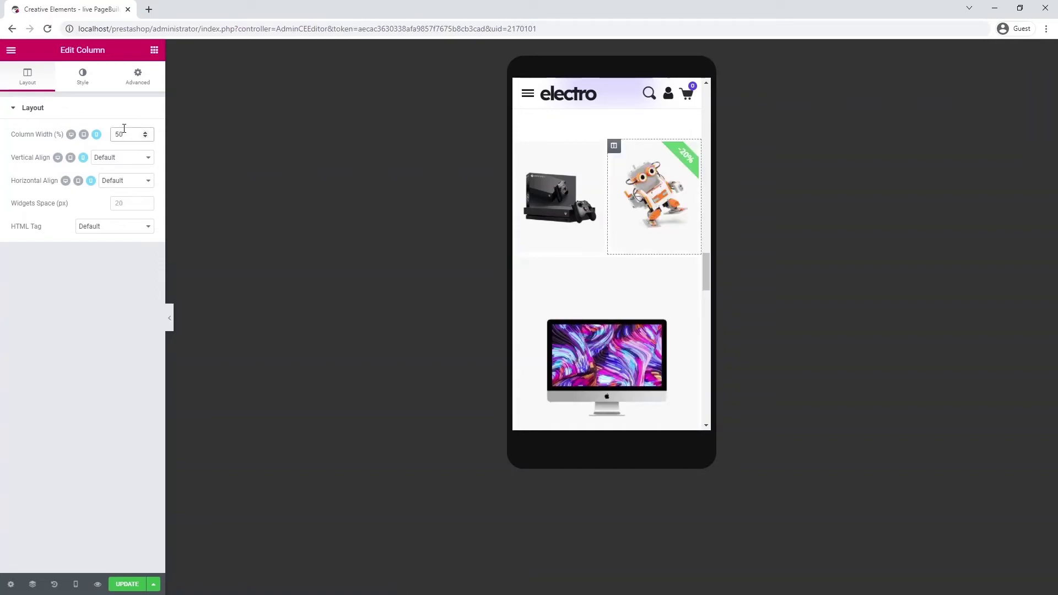
# Step: Set the Apple iMac tile's mobile minimum height to 300 px and its padding to 5 px on all sides
pyautogui.scroll(-2, 661, 314)
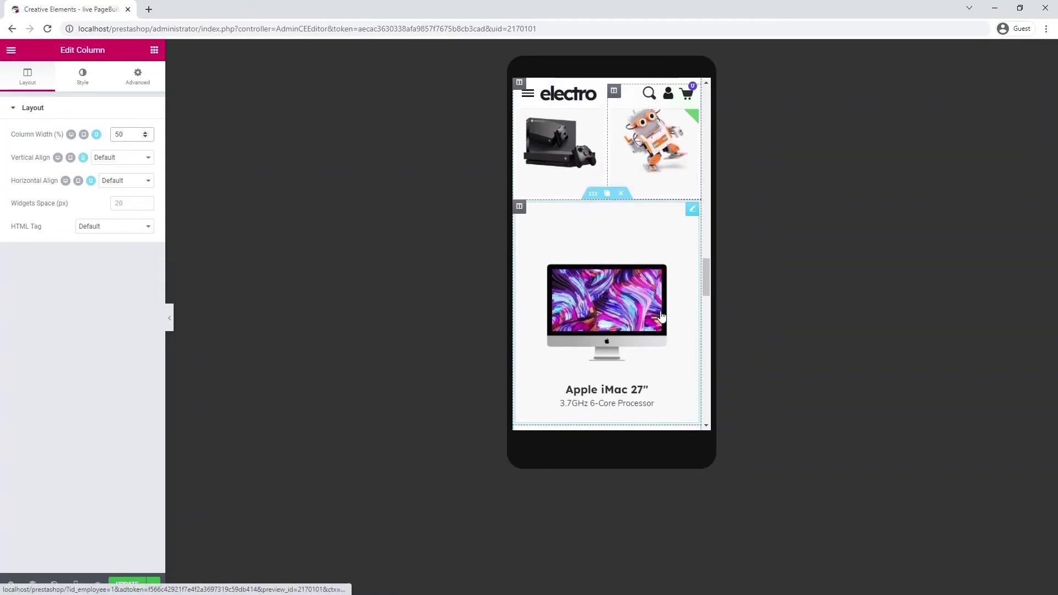
pyautogui.click(662, 317)
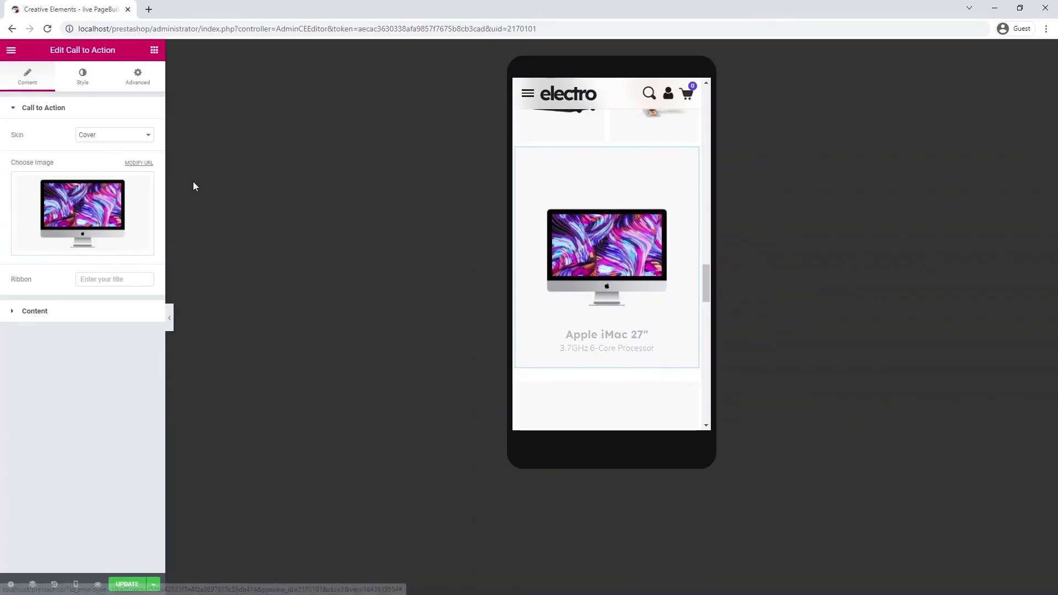
pyautogui.click(67, 84)
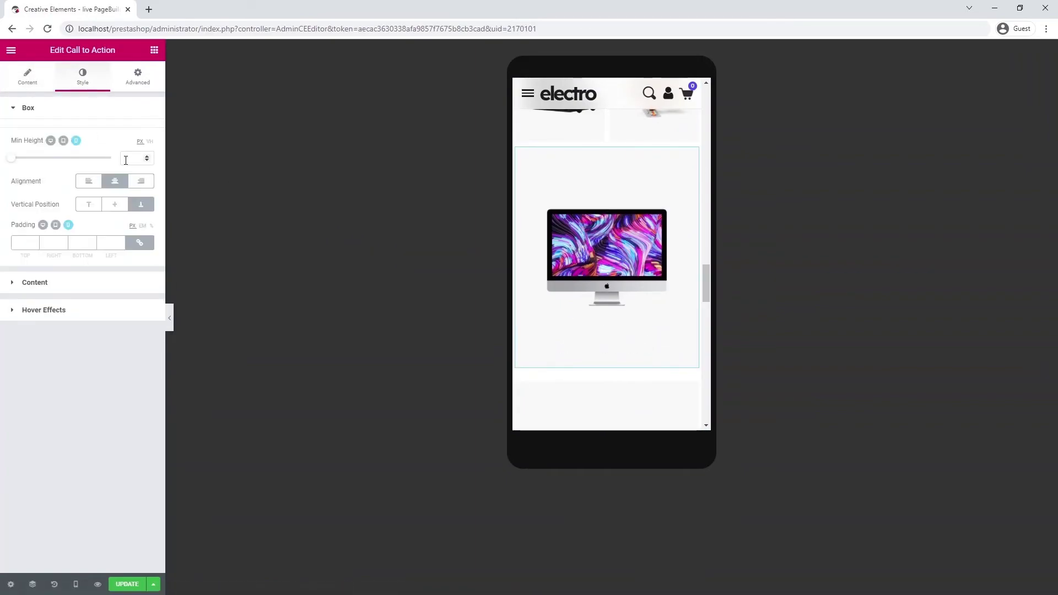
pyautogui.write('300')
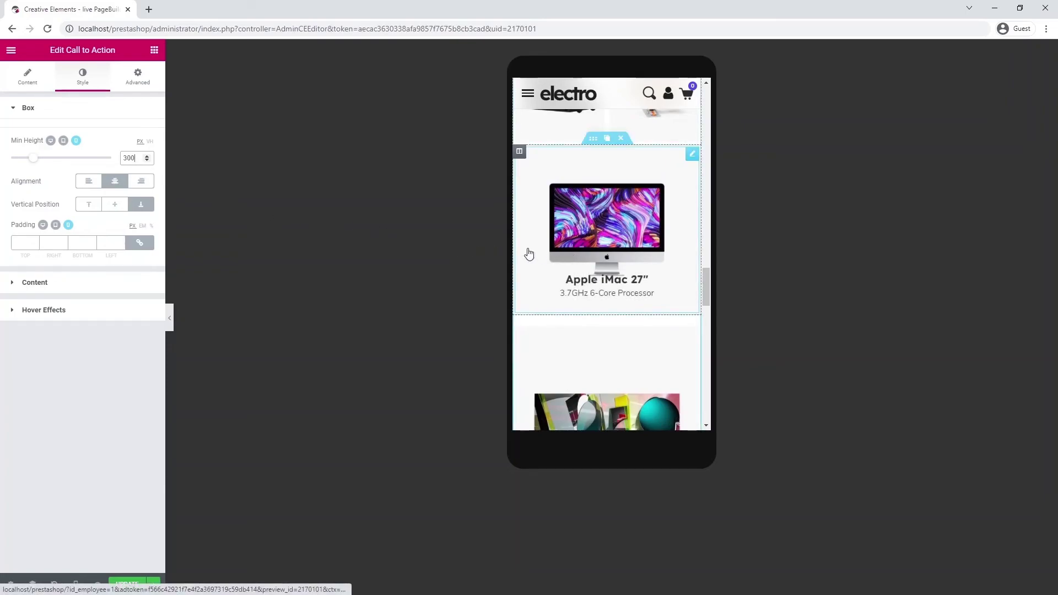
pyautogui.click(109, 245)
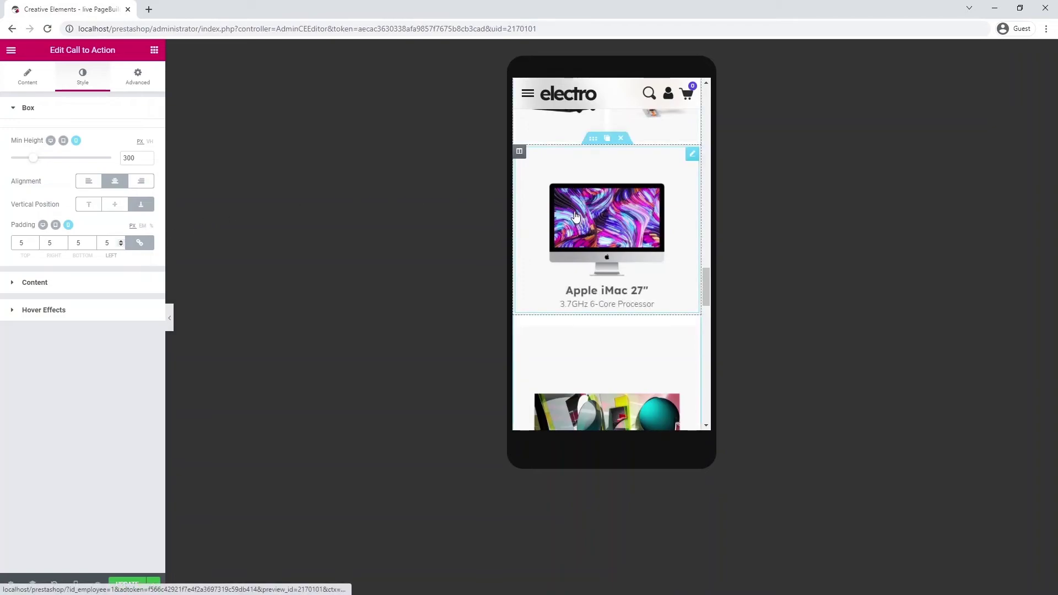
# Step: Copy the Apple iMac tile and paste its style onto the 85" Class Q900TS TV tile
pyautogui.rightClick(693, 155)
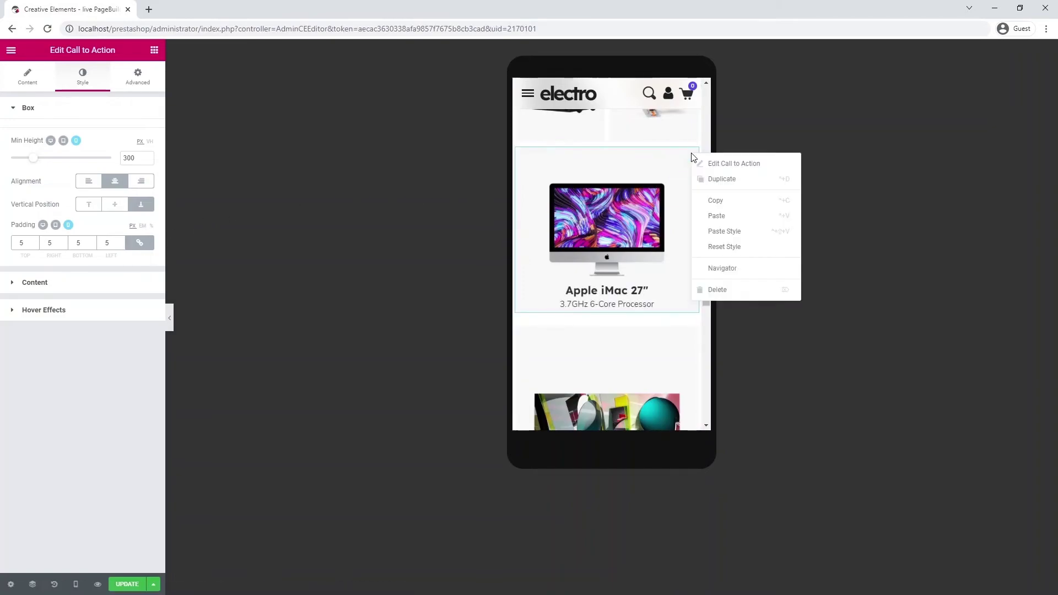
pyautogui.click(714, 202)
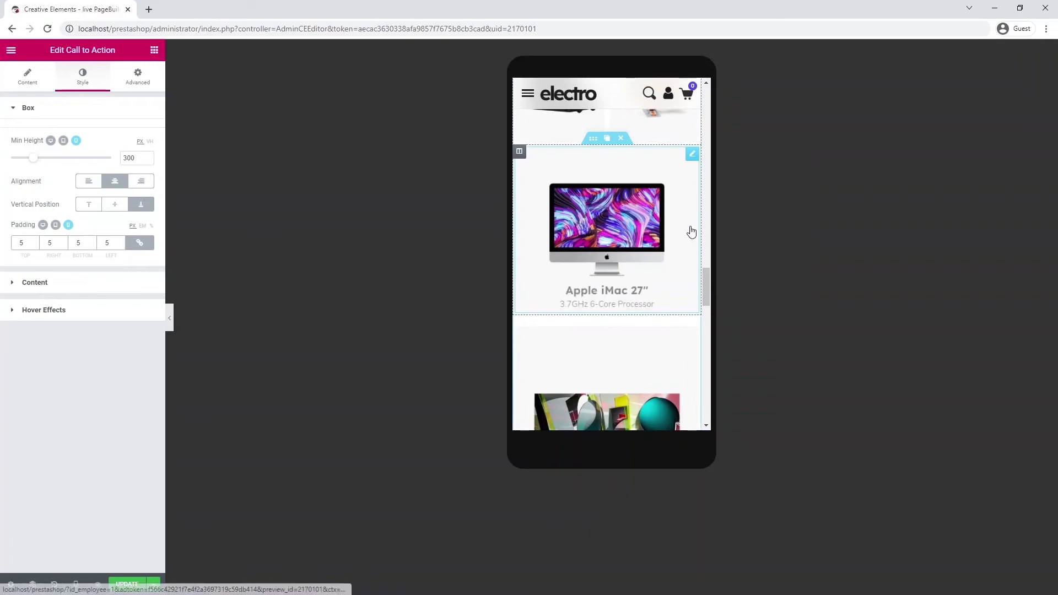
pyautogui.scroll(-4, 690, 232)
pyautogui.scroll(1, 691, 231)
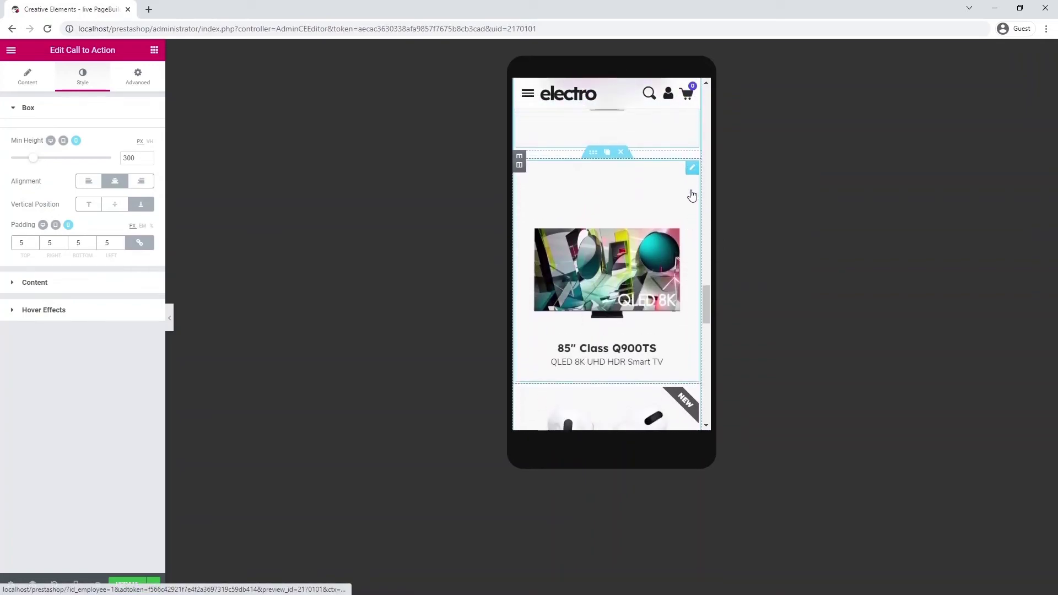
pyautogui.rightClick(691, 172)
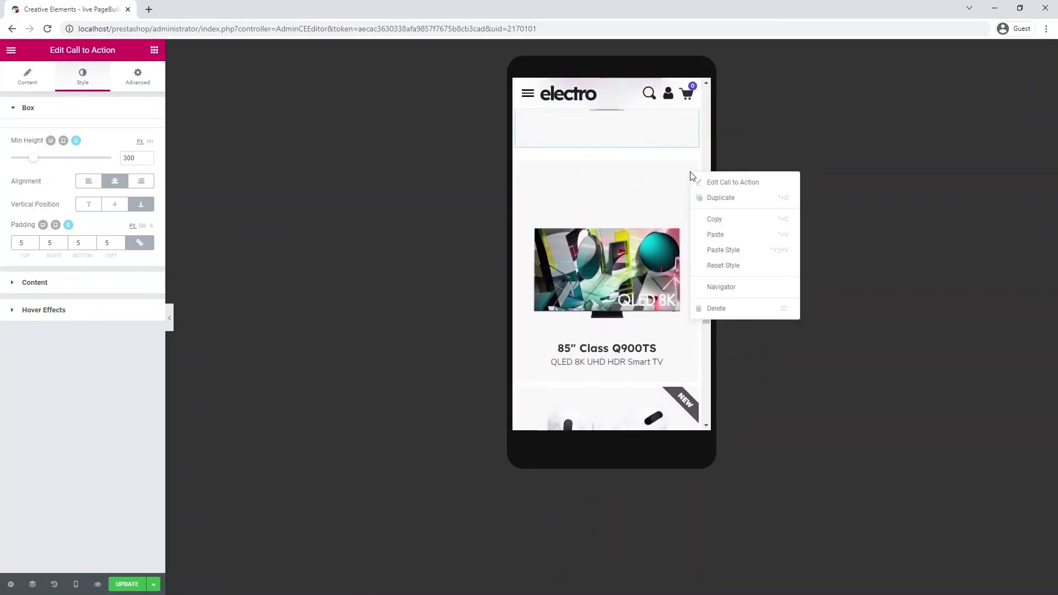
pyautogui.click(711, 250)
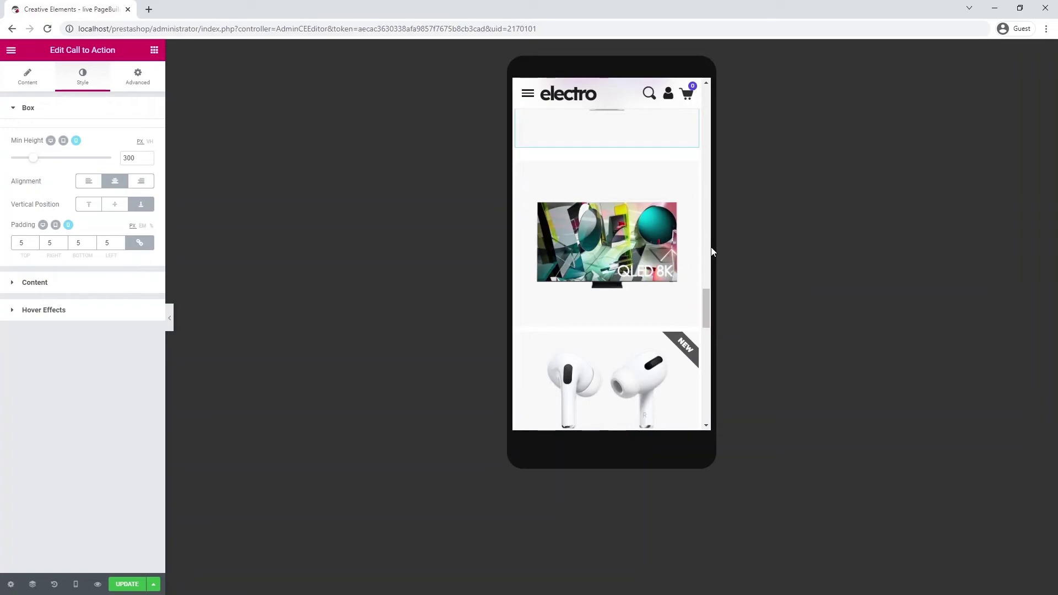
# Step: Set the mobile top and bottom margins of the inner section holding the TV tile to 0
pyautogui.scroll(3, 692, 243)
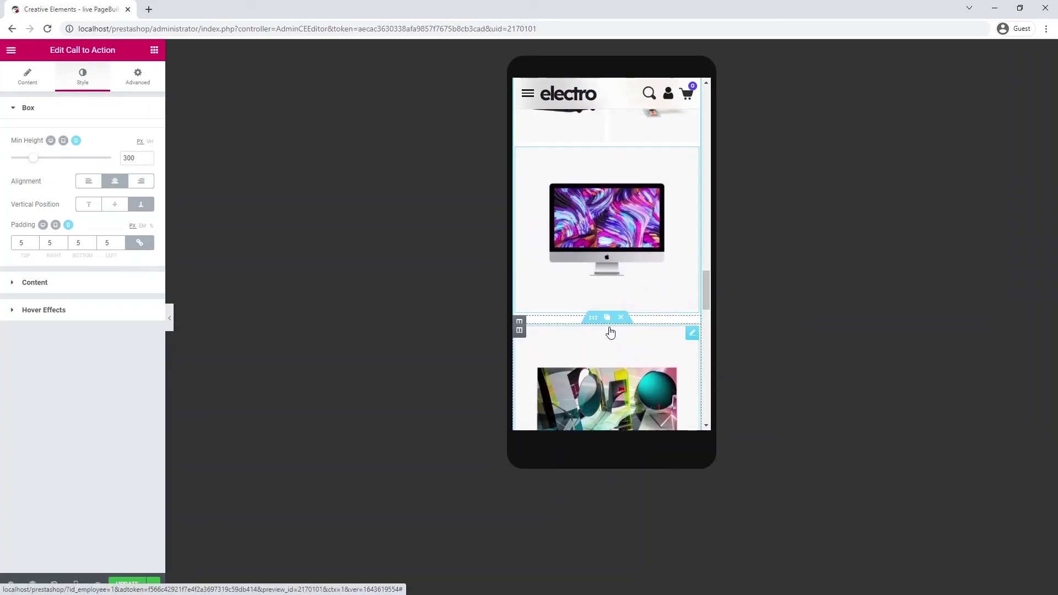
pyautogui.click(594, 318)
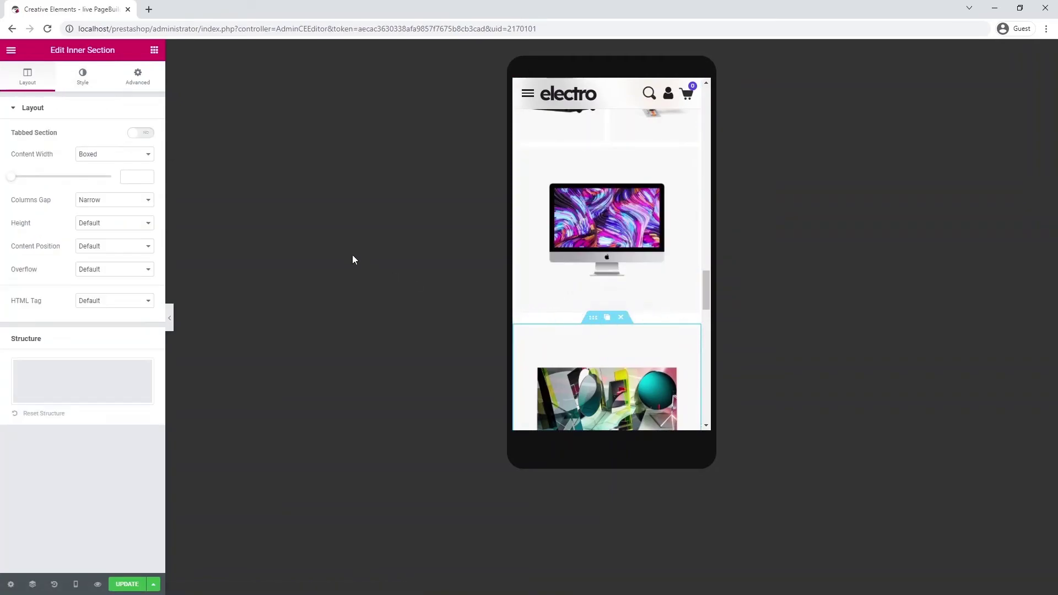
pyautogui.click(139, 80)
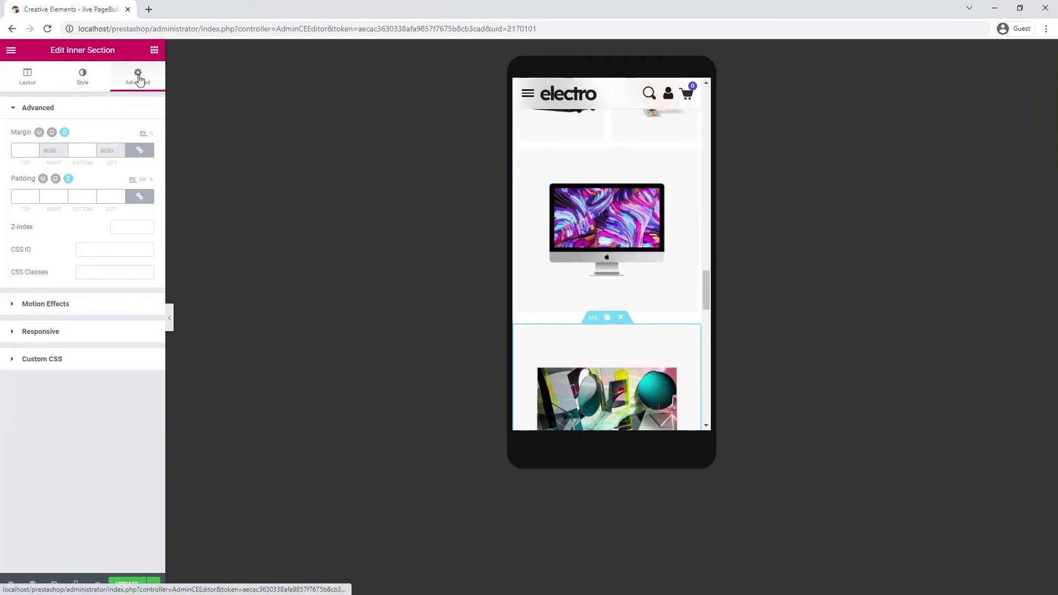
pyautogui.click(81, 149)
pyautogui.write('0')
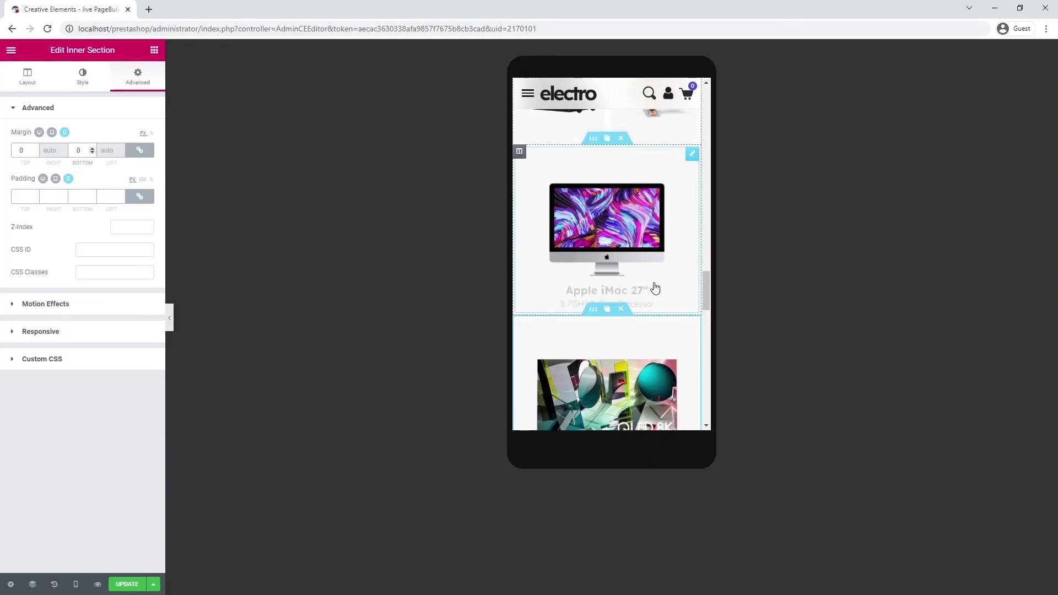
# Step: Set the mobile column width of both the AirPods Pro and iPhone tiles to 50%
pyautogui.scroll(-4, 693, 289)
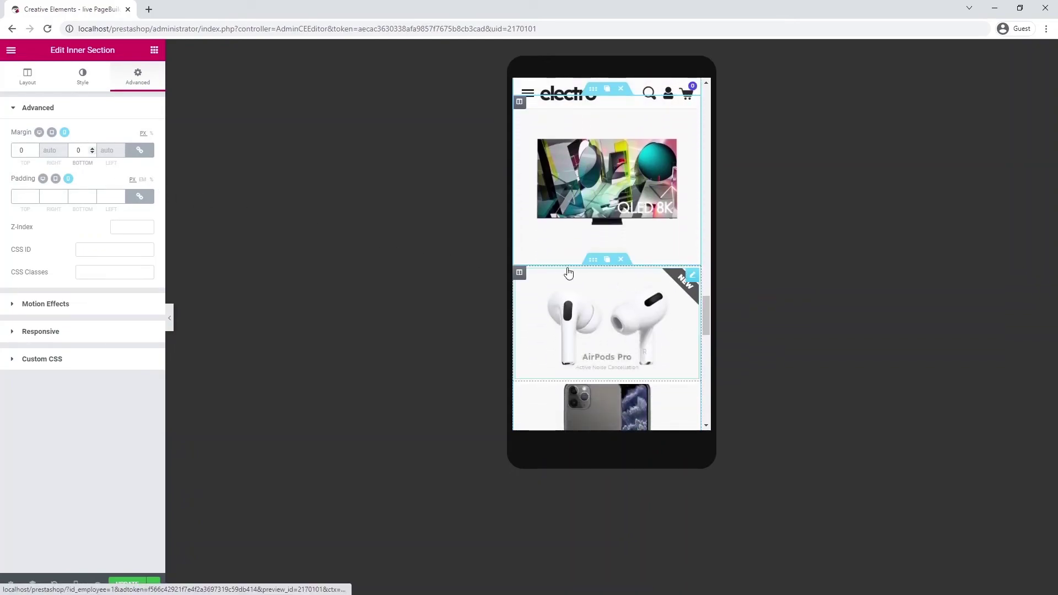
pyautogui.click(519, 273)
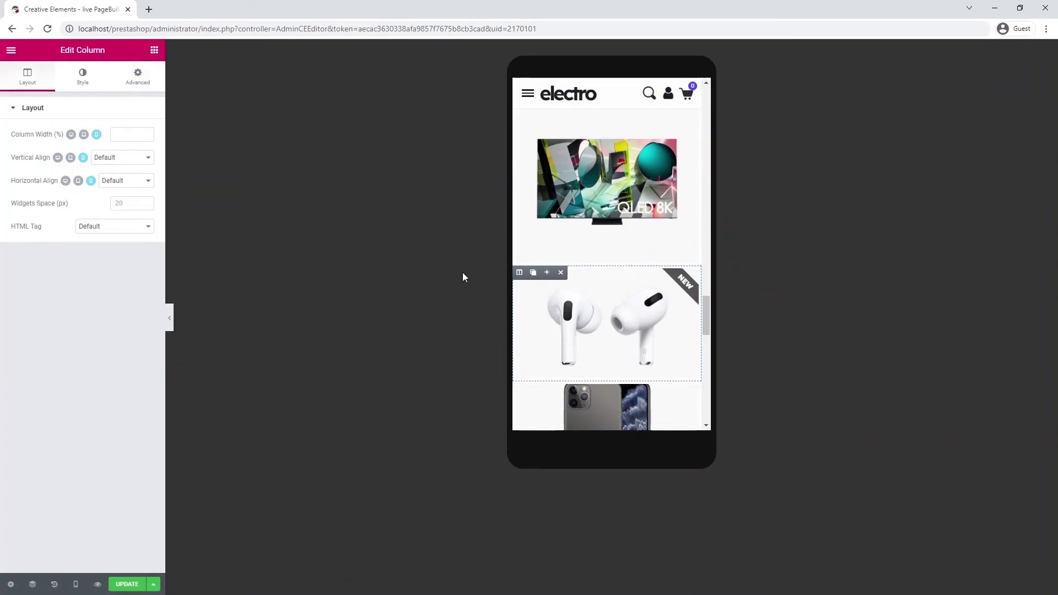
pyautogui.write('5')
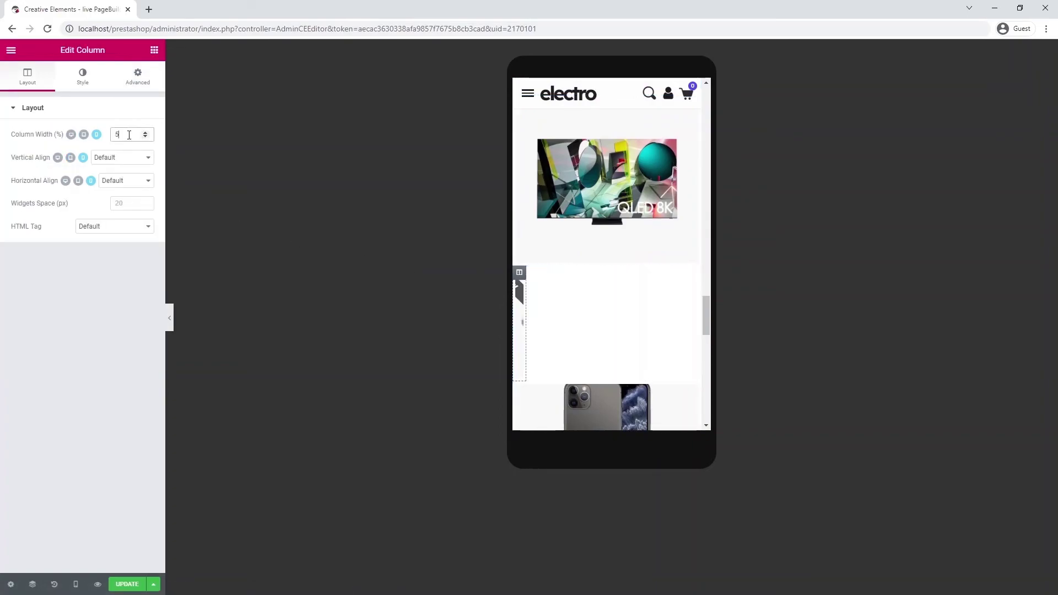
pyautogui.write('0')
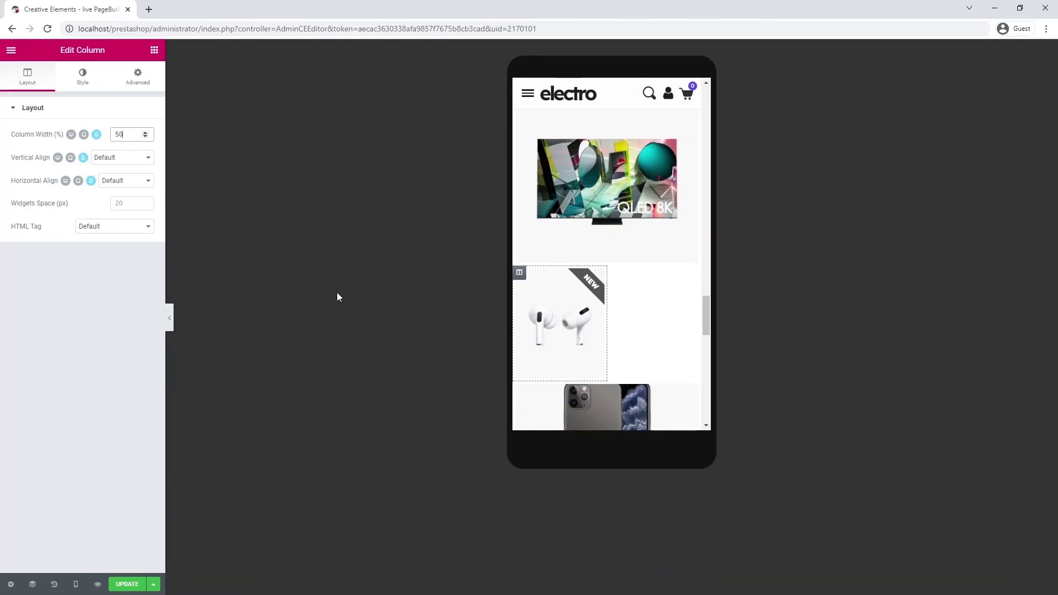
pyautogui.click(519, 388)
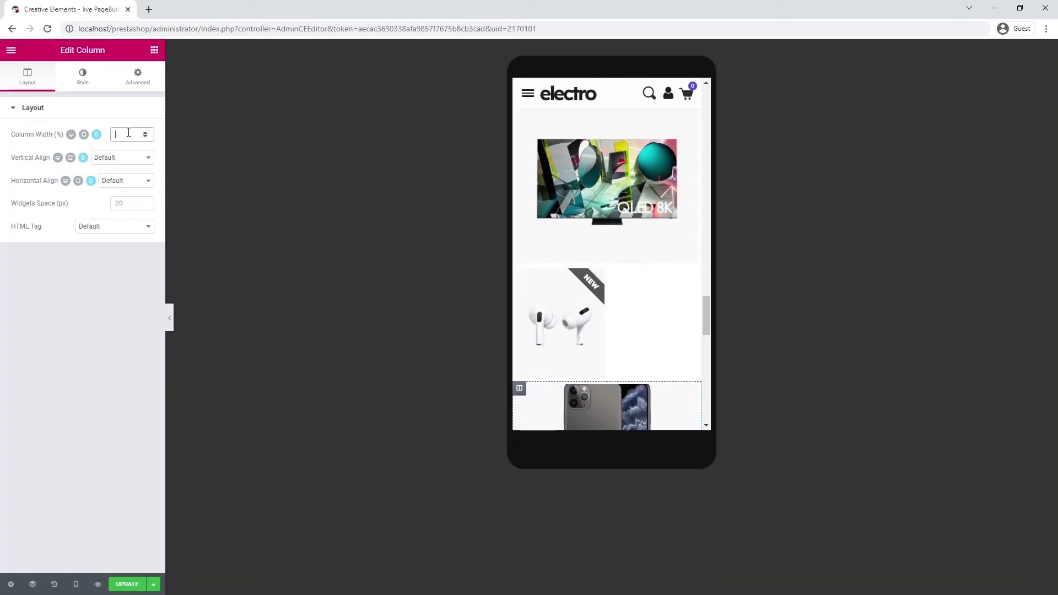
pyautogui.write('50')
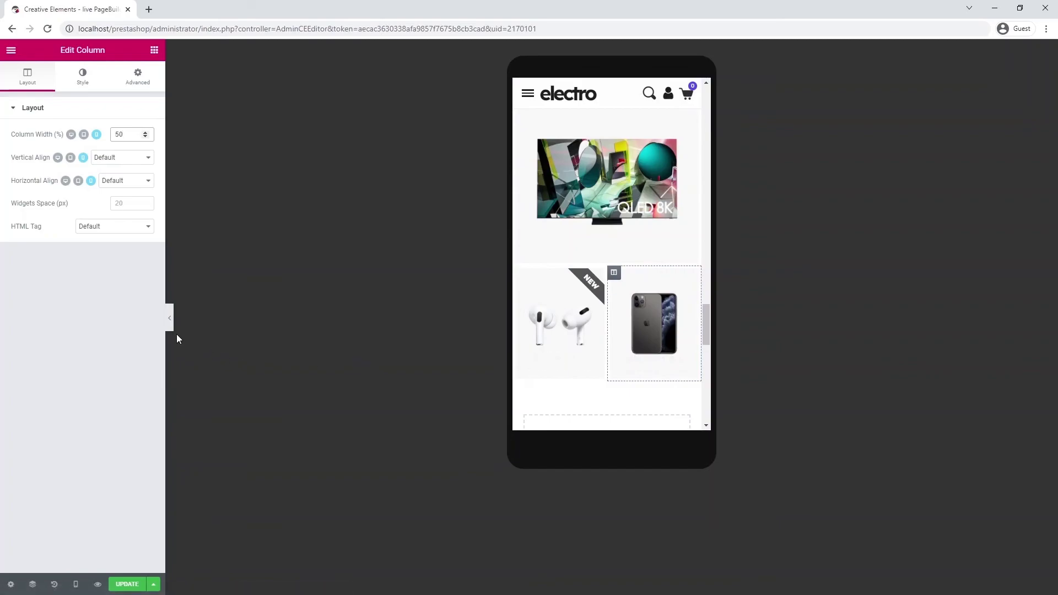
# Step: Hide the editing panel and review the promotion section's tile layout in the mobile preview
pyautogui.click(170, 319)
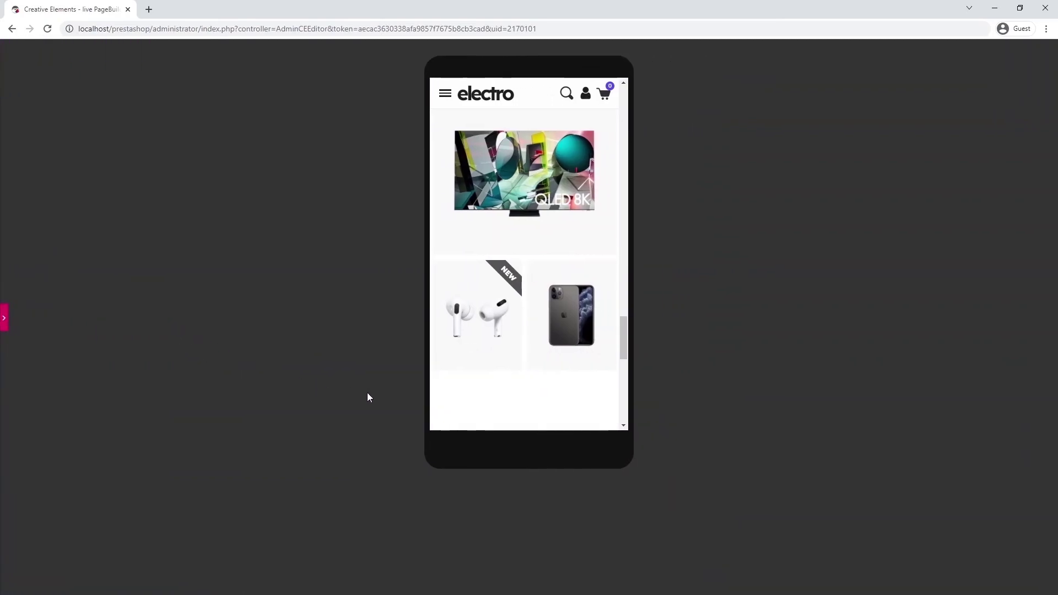
pyautogui.scroll(5, 620, 367)
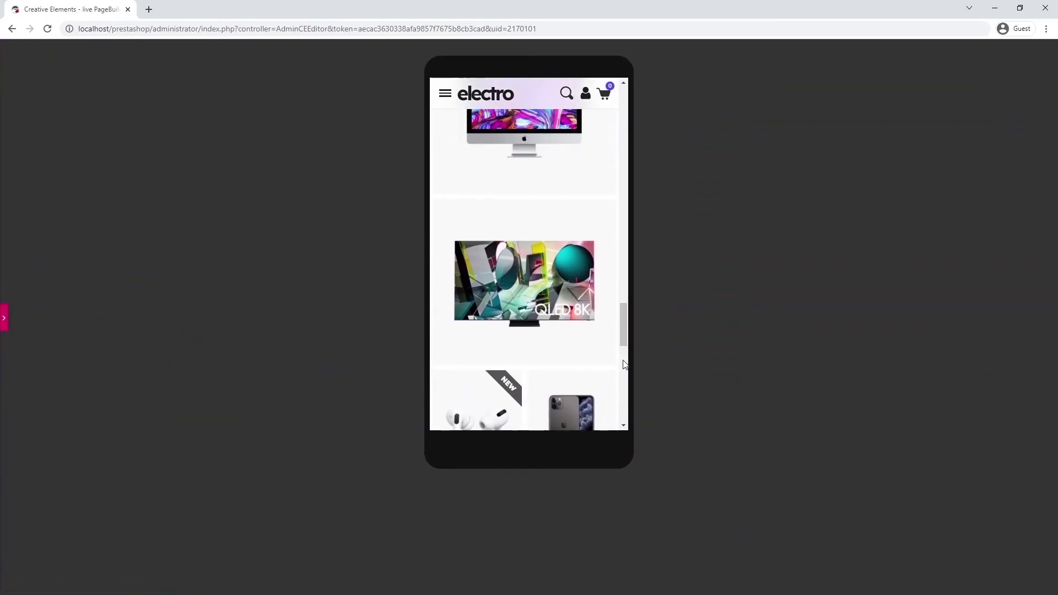
pyautogui.scroll(4, 624, 365)
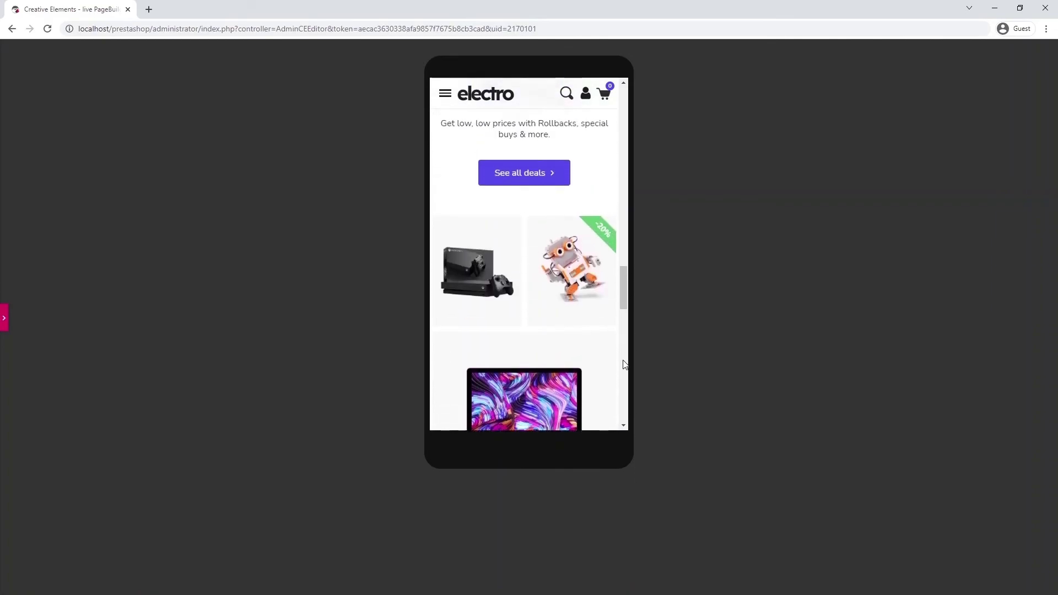
# Step: Bring back the editing panel, save the home page changes, and exit the editor to the back office
pyautogui.scroll(-5, 625, 365)
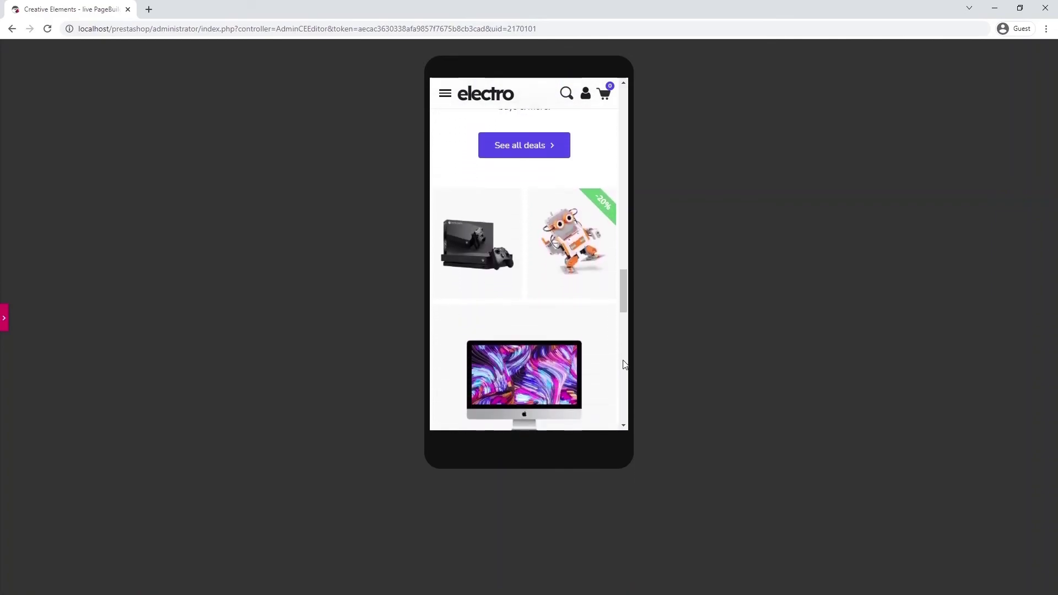
pyautogui.scroll(-6, 624, 365)
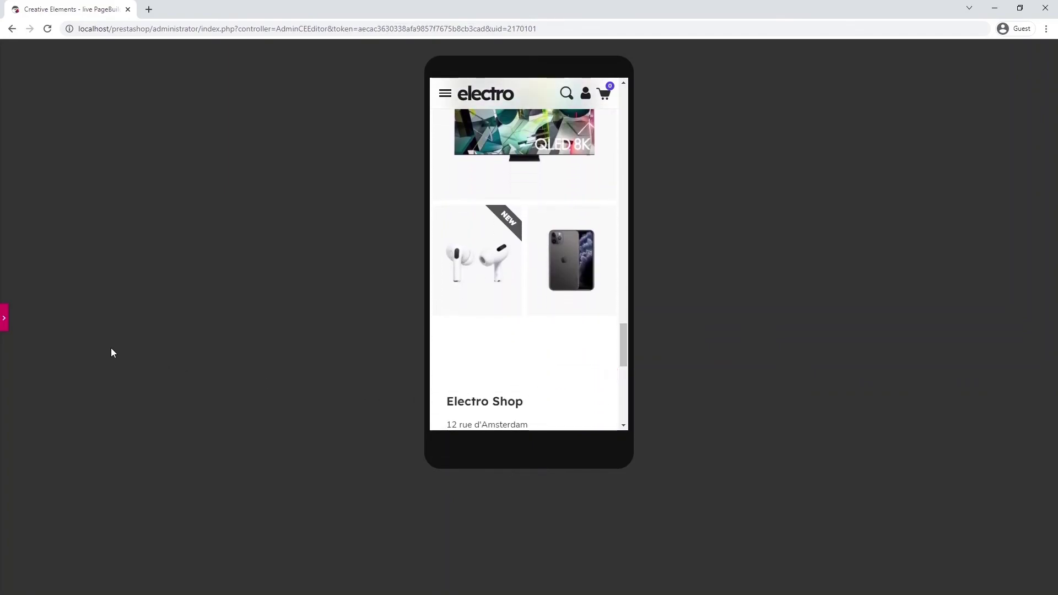
pyautogui.click(6, 316)
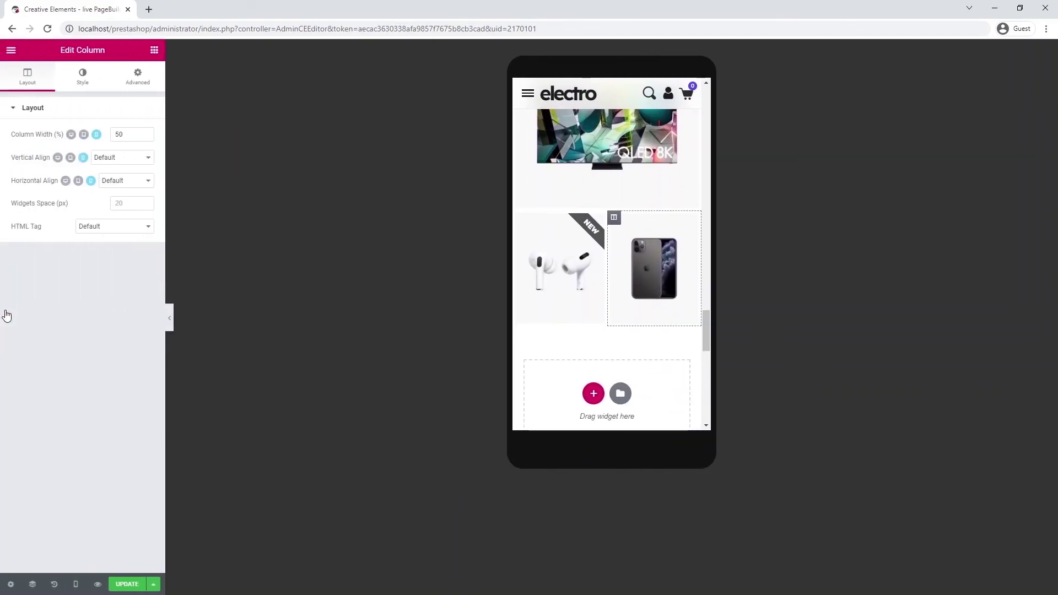
pyautogui.click(115, 584)
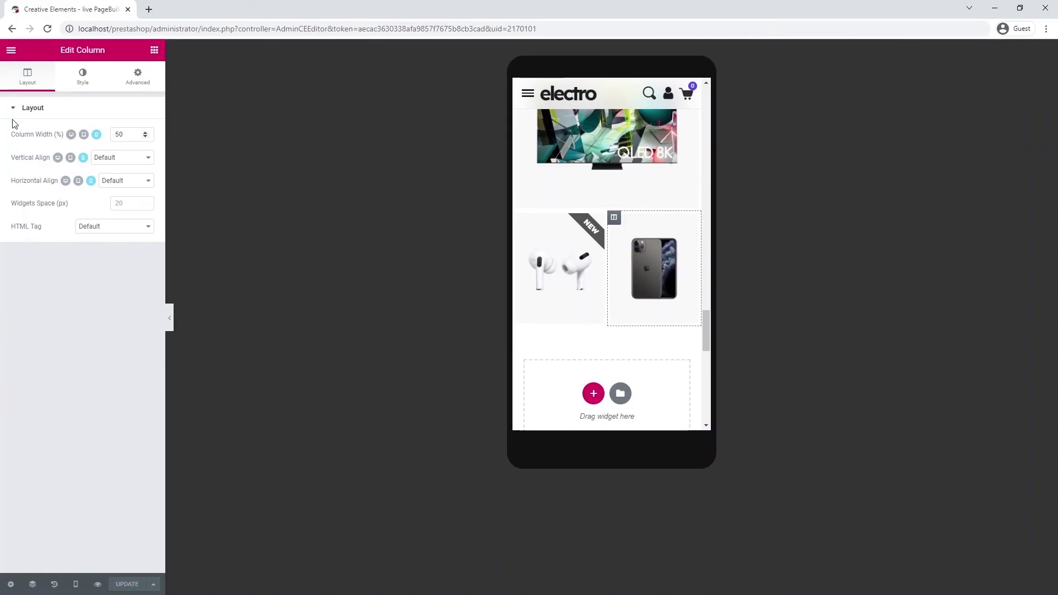
pyautogui.click(11, 52)
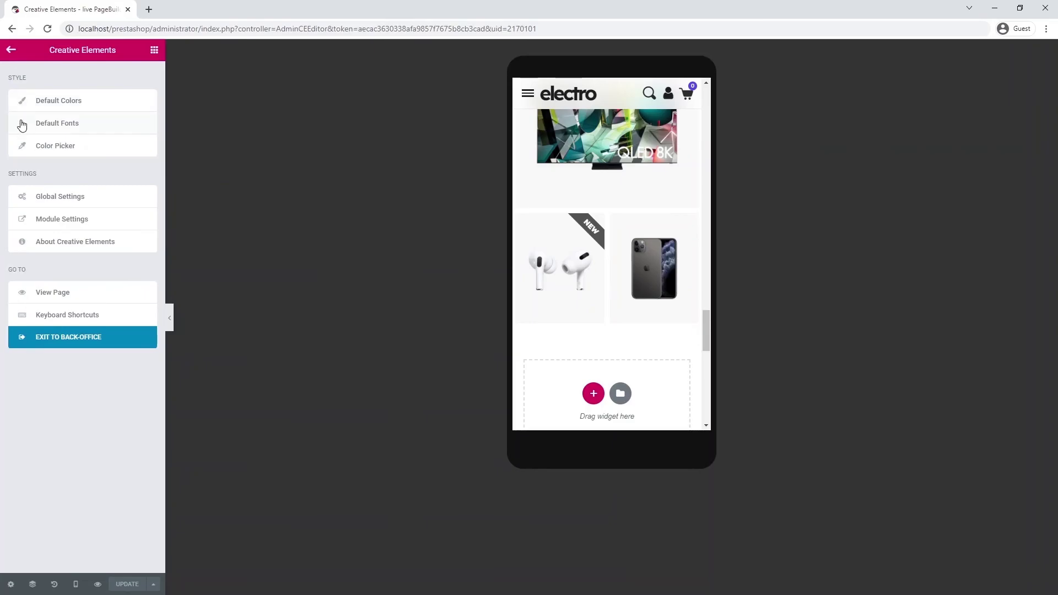
pyautogui.click(51, 338)
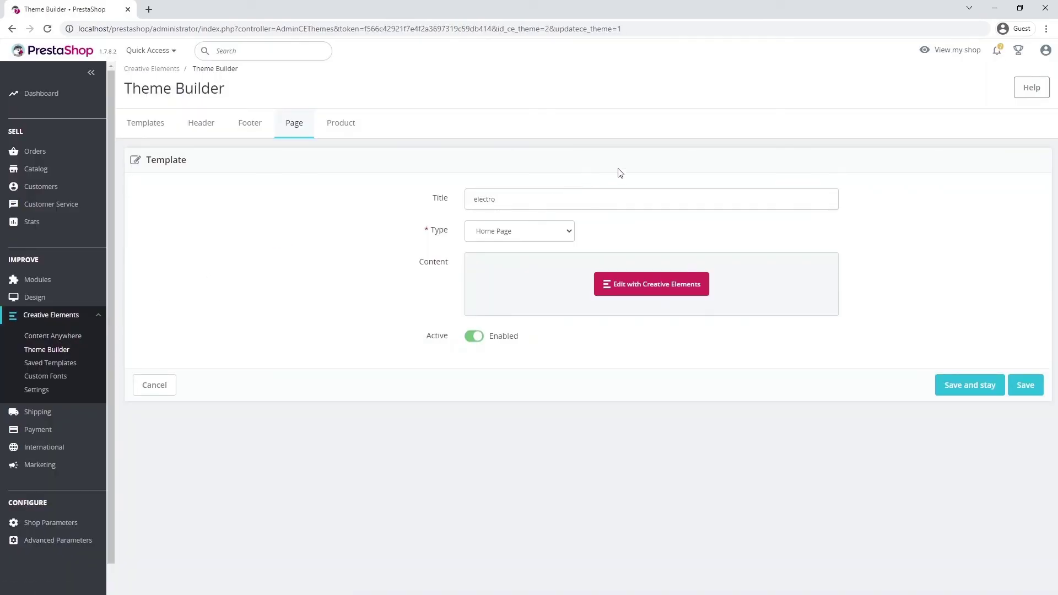
# Step: Open the live shop's home page and review the product tiles in the "Things we know you'll love" section
pyautogui.click(935, 51)
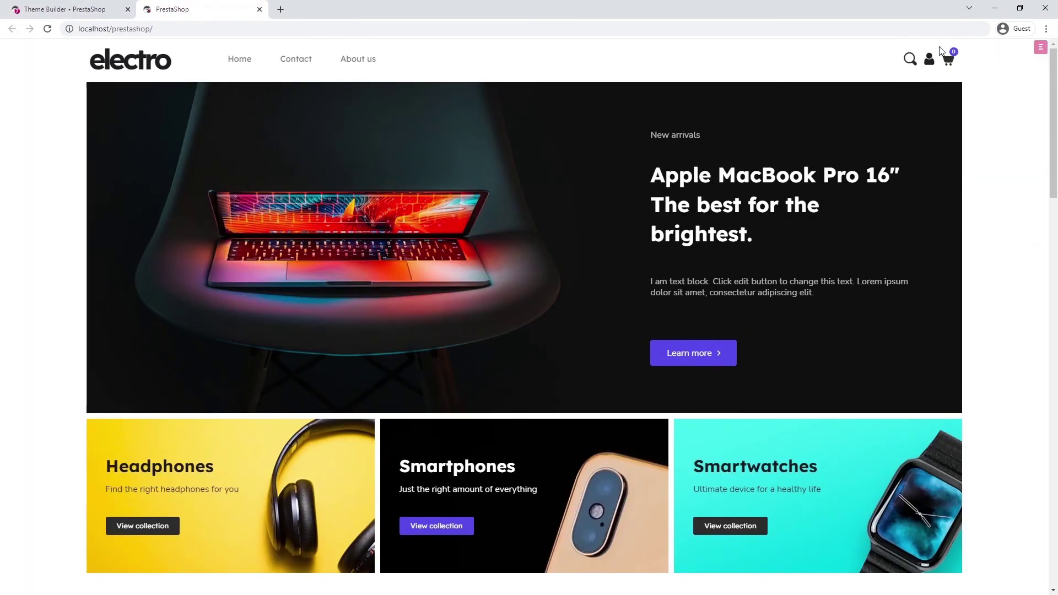
pyautogui.scroll(-7, 940, 50)
pyautogui.scroll(-7, 939, 49)
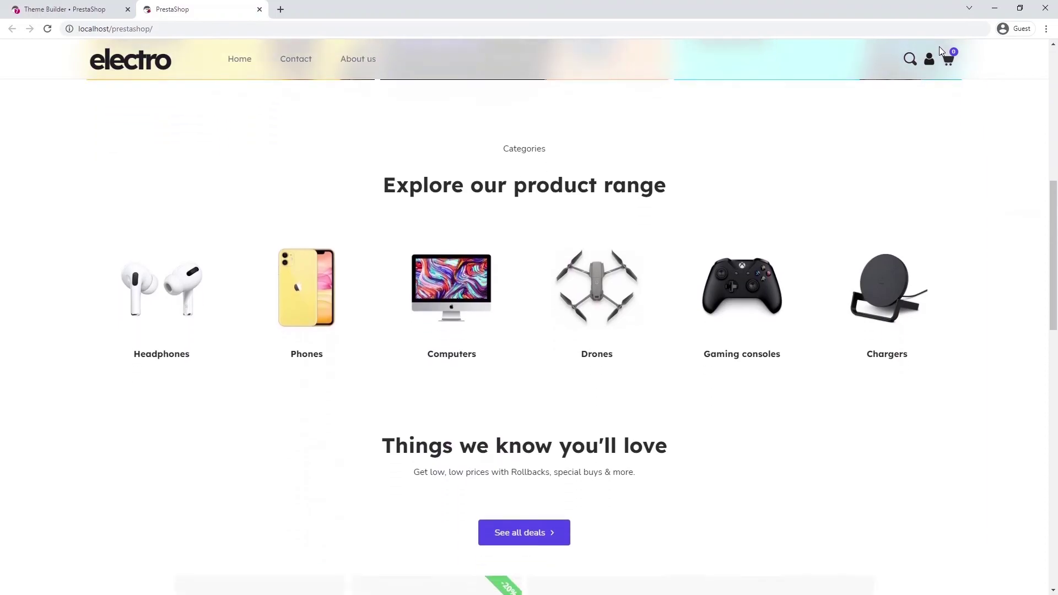
pyautogui.scroll(-1, 940, 49)
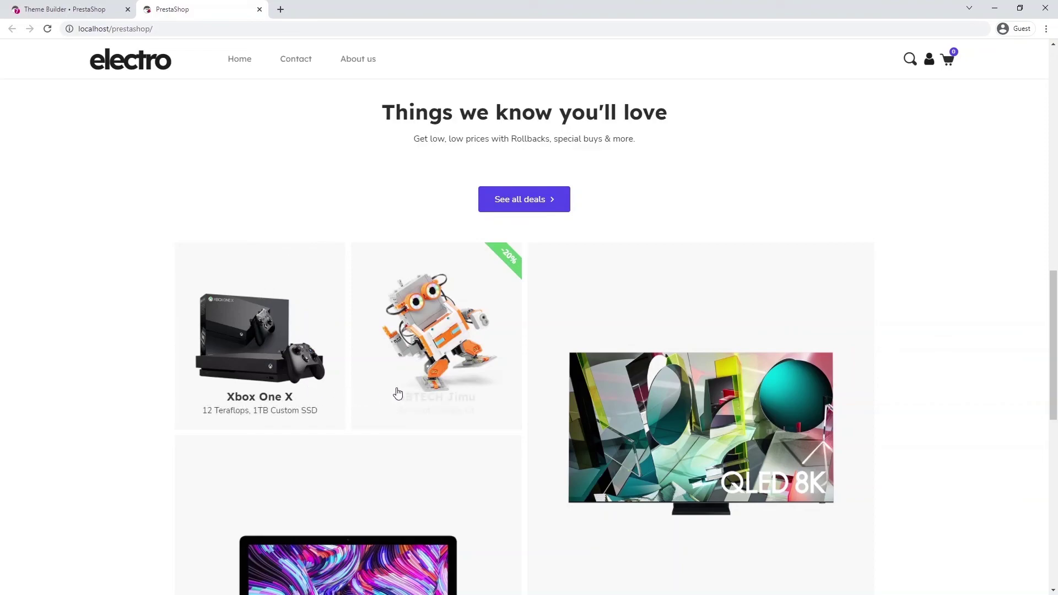
pyautogui.scroll(-3, 710, 372)
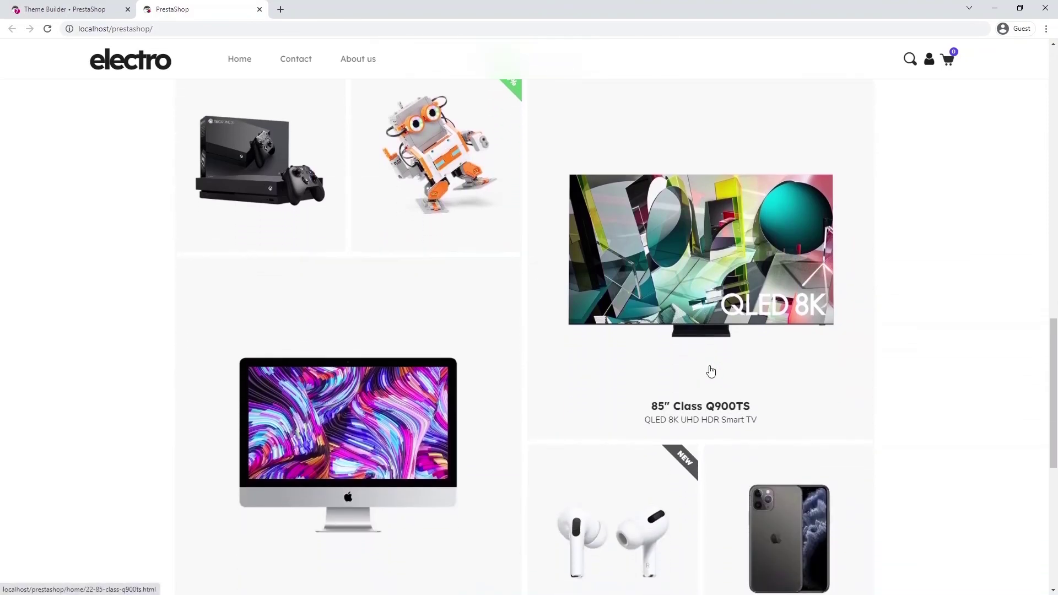
pyautogui.scroll(-2, 710, 372)
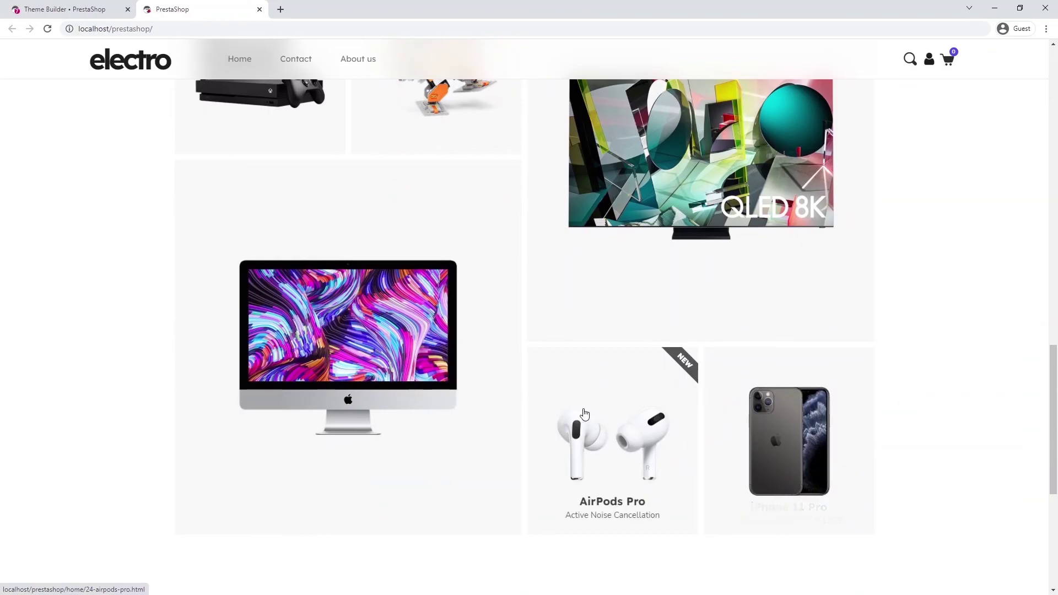